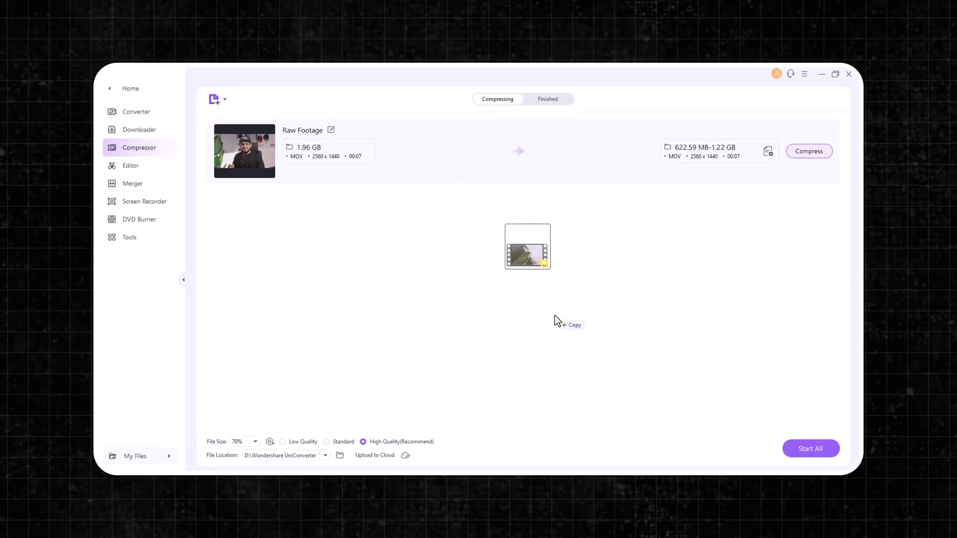
- Add the 4K Landscape video to the compression list at High Quality and start compressing all listed files
{"action": "left_click_drag", "start_coordinate": [527, 246], "coordinate": [530, 250]}
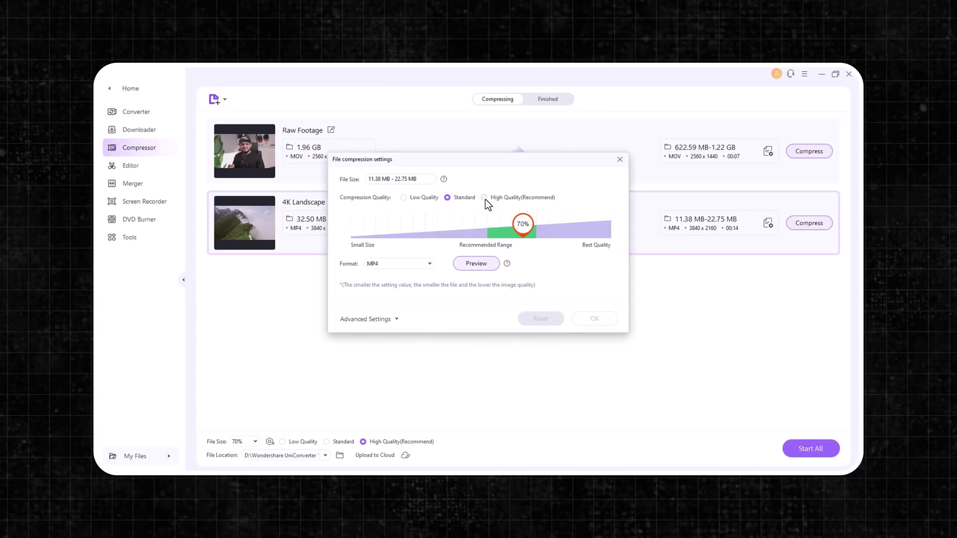
{"action": "left_click", "coordinate": [484, 197]}
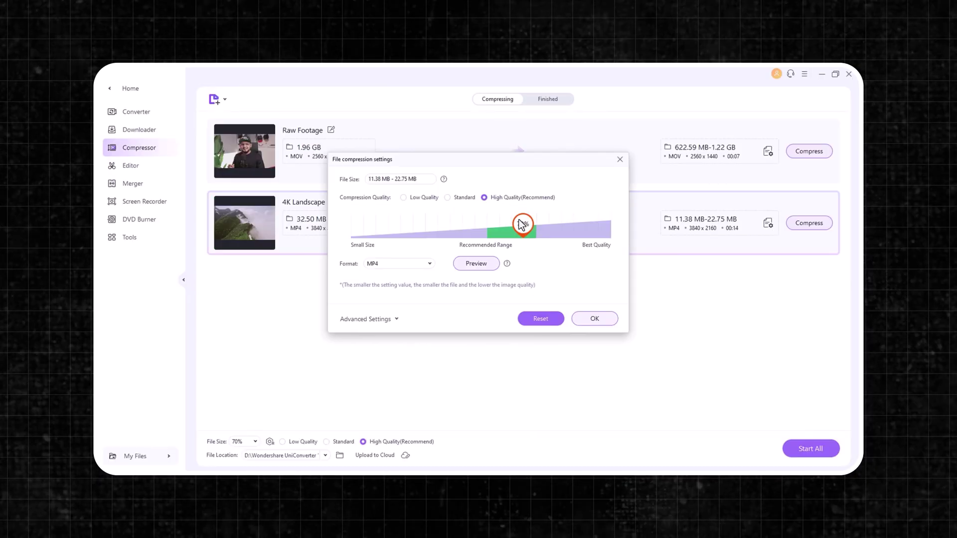
{"action": "key", "text": "Return"}
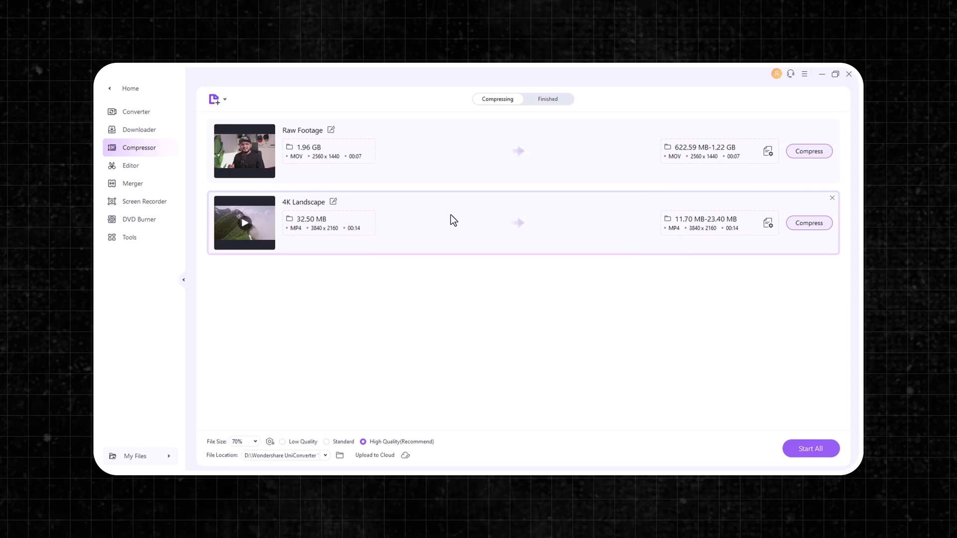
{"action": "left_click", "coordinate": [145, 238]}
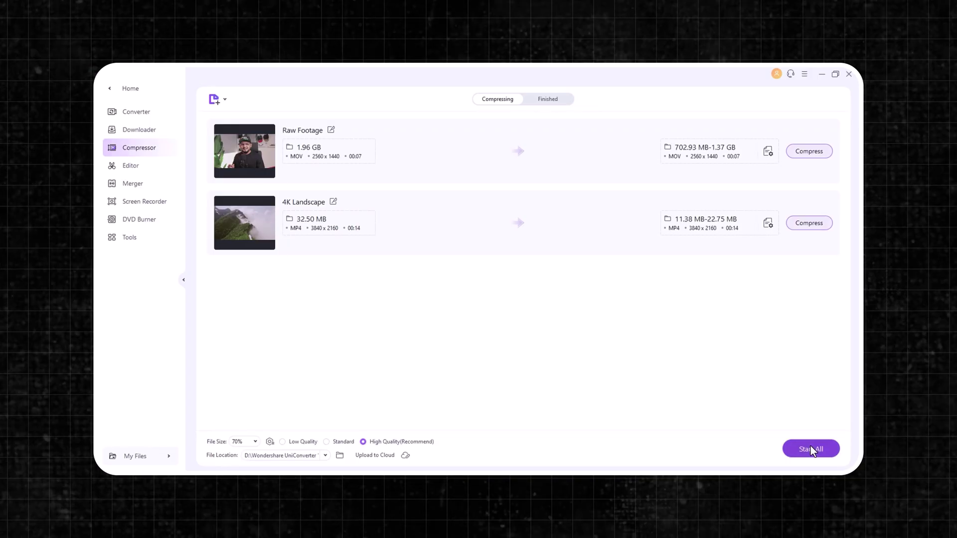
{"action": "left_click", "coordinate": [810, 447]}
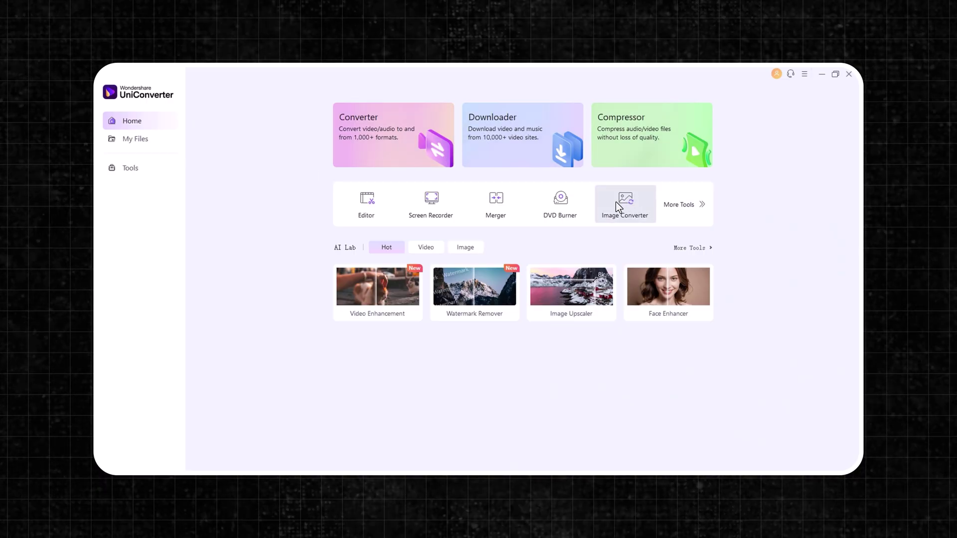
- Open the Converter and add the portrait media file for conversion
{"action": "left_click", "coordinate": [406, 149]}
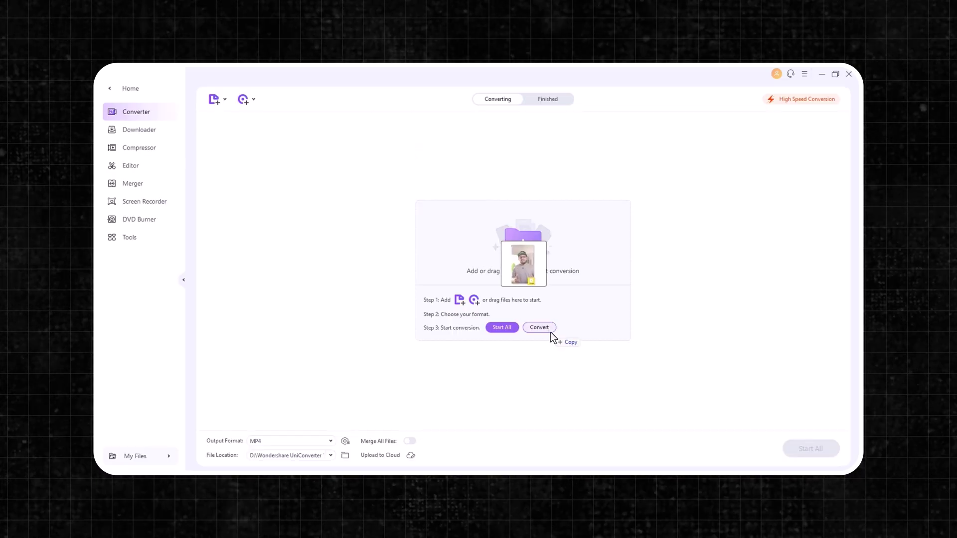
{"action": "left_click_drag", "start_coordinate": [550, 332], "coordinate": [550, 332]}
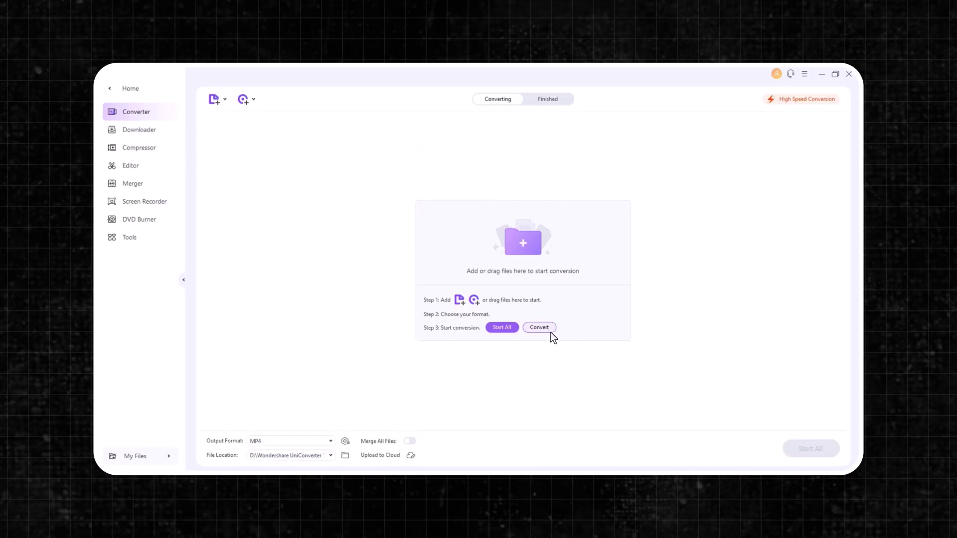
{"action": "left_click", "coordinate": [767, 149]}
{"action": "left_click", "coordinate": [647, 215]}
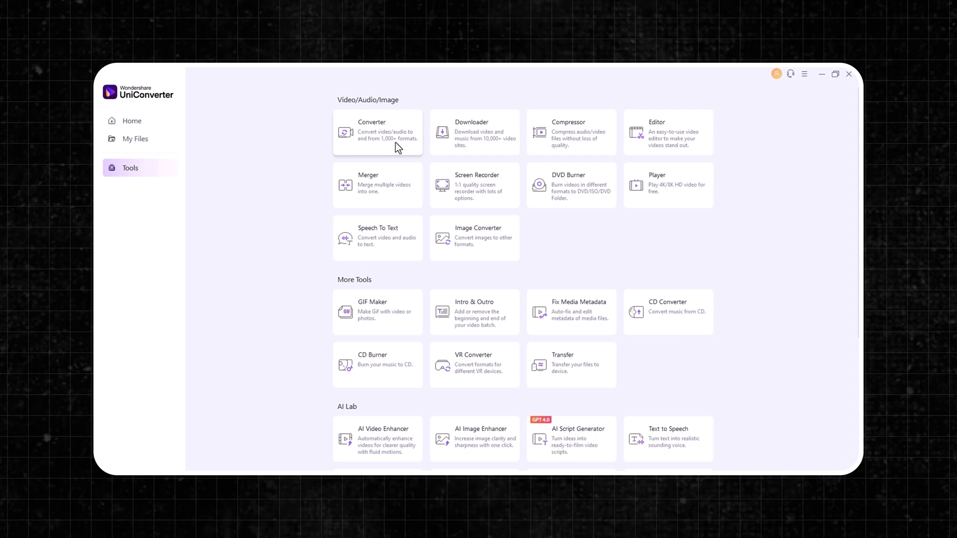
- Scrub through the beginning of the subtitled Raw Footage video in the subtitle editor
{"action": "left_click", "coordinate": [643, 142]}
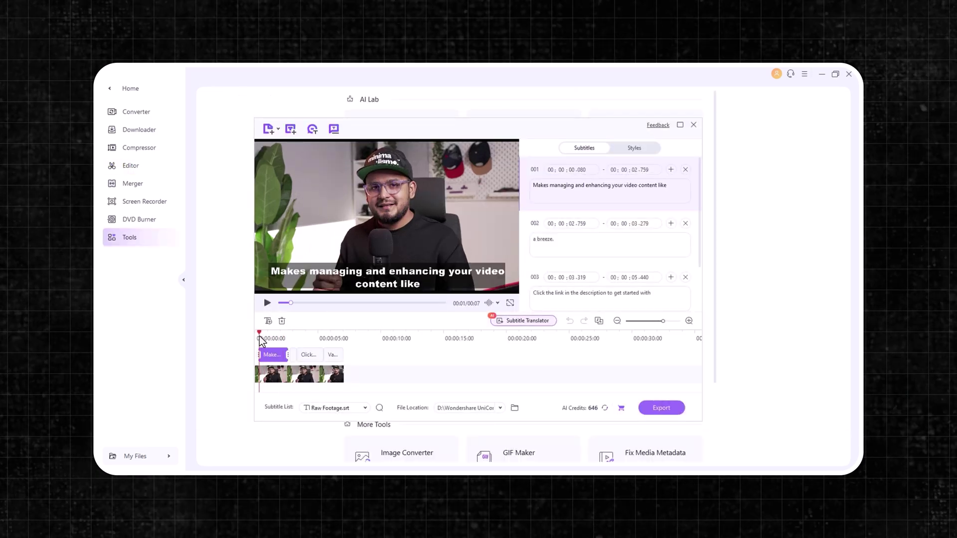
{"action": "left_click_drag", "start_coordinate": [259, 336], "coordinate": [277, 336]}
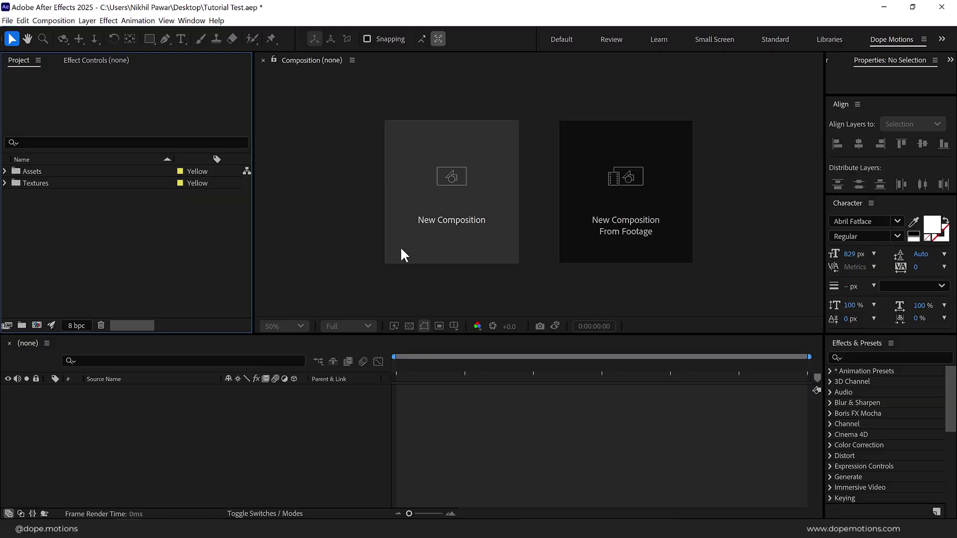
- In After Effects, create two compositions named Render and Text, each 2560 x 1440 px, 30 fps and 10 seconds long
{"action": "left_click", "coordinate": [456, 220]}
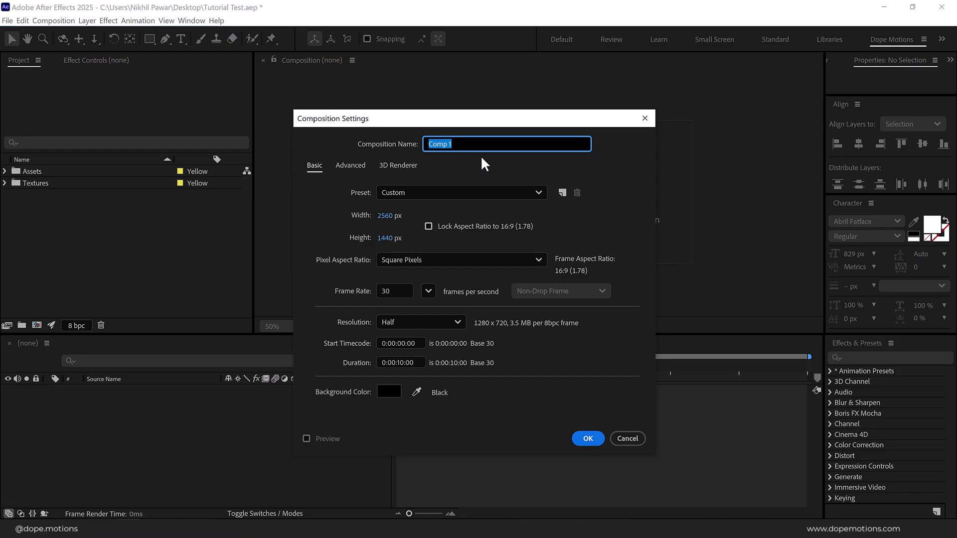
{"action": "type", "text": "Render"}
{"action": "left_click", "coordinate": [588, 440]}
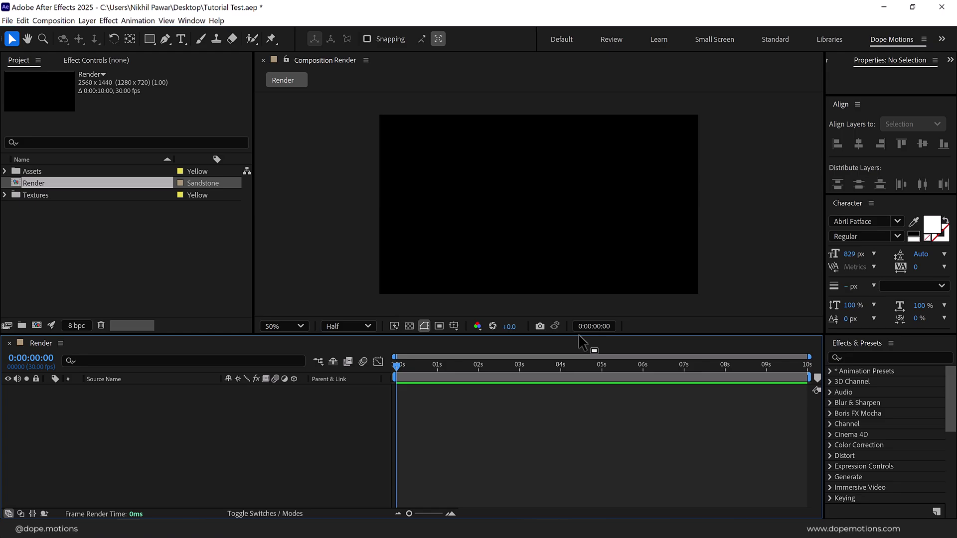
{"action": "left_click", "coordinate": [36, 325]}
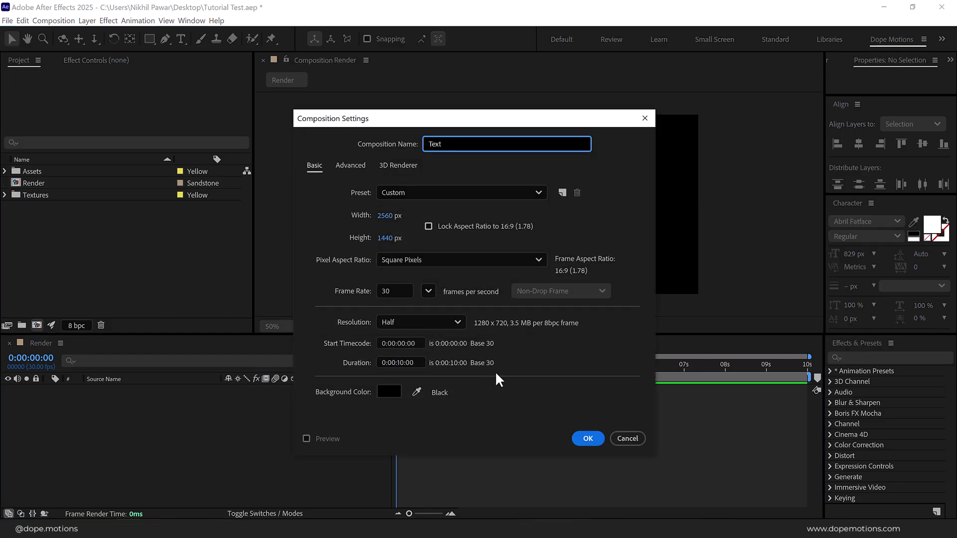
{"action": "left_click", "coordinate": [591, 437]}
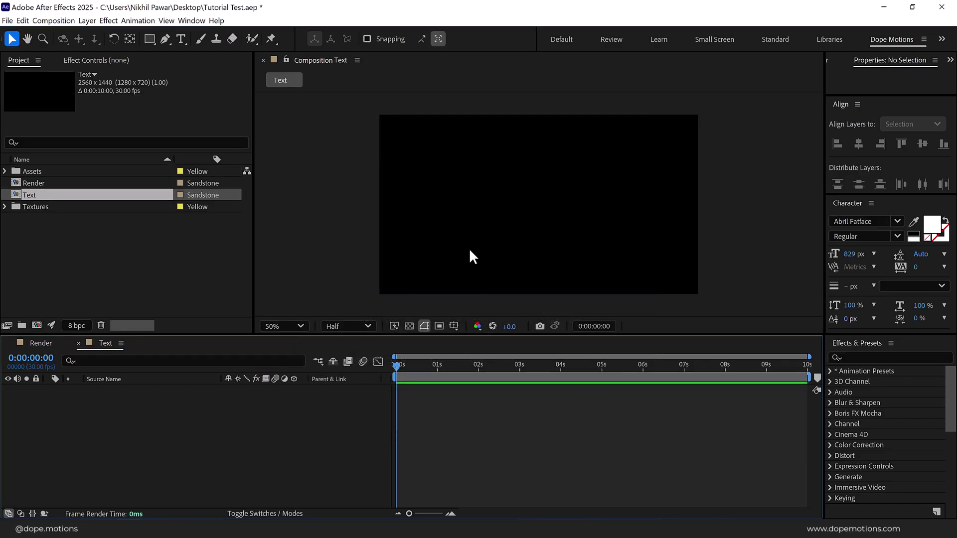
- Add a text layer reading "MAJEXTIC" to the Text composition
{"action": "left_click", "coordinate": [180, 39]}
{"action": "left_click", "coordinate": [480, 204]}
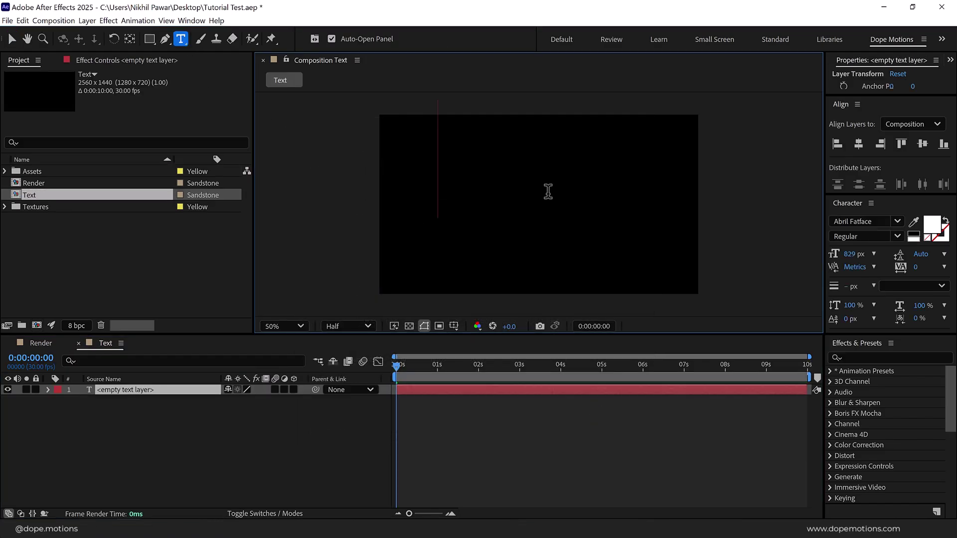
{"action": "type", "text": "AJEXTIC"}
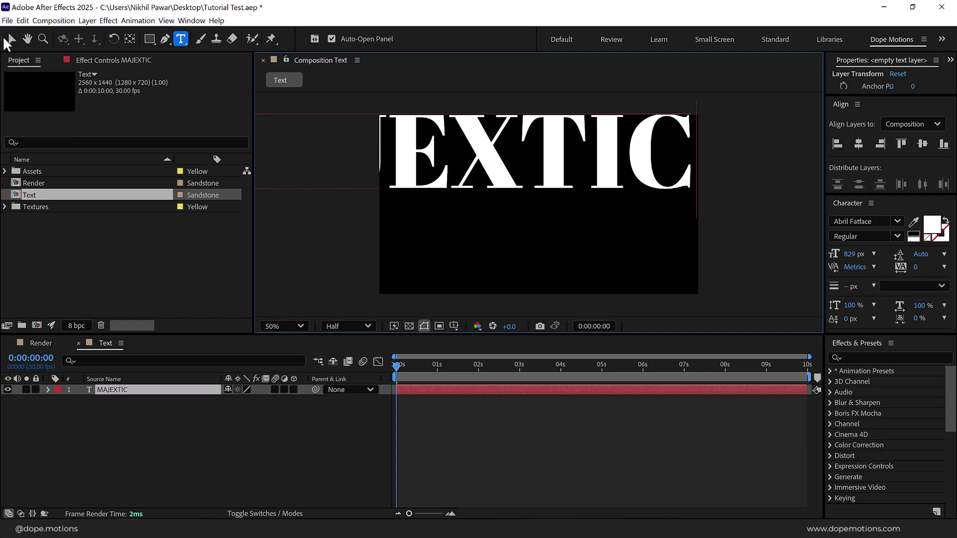
{"action": "left_click", "coordinate": [9, 40]}
- Set the text layer's font to Akira Expanded and its size to 225 px
{"action": "left_click_drag", "start_coordinate": [849, 254], "coordinate": [726, 244]}
{"action": "left_click", "coordinate": [881, 219]}
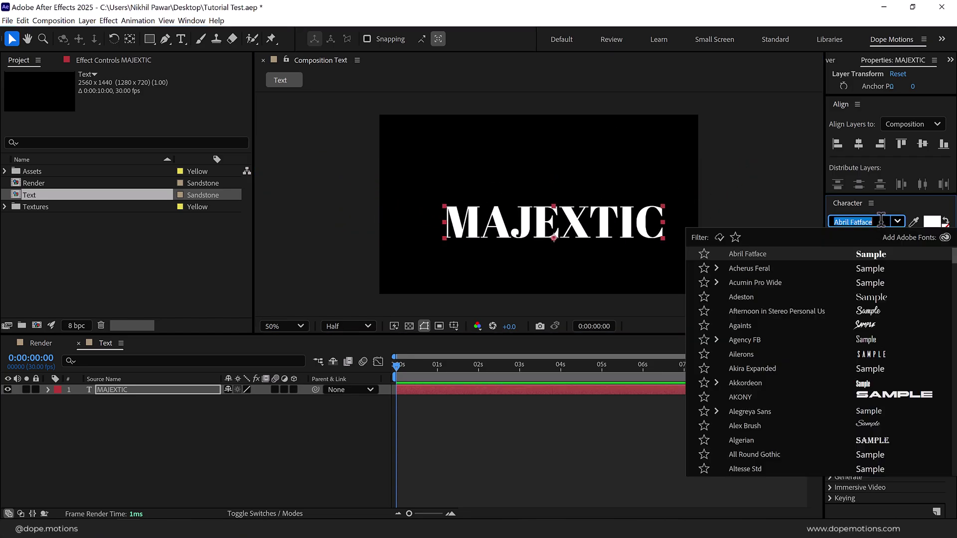
{"action": "type", "text": "akir"}
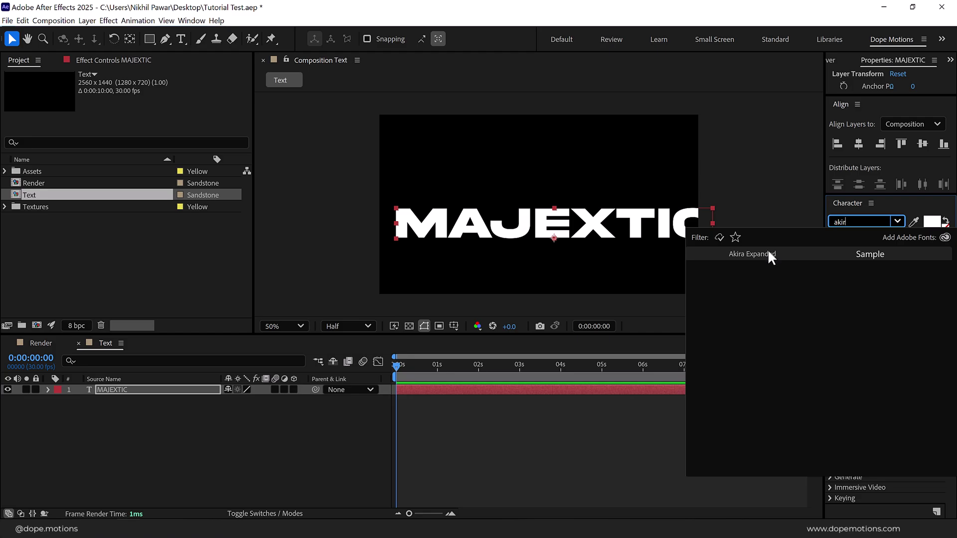
{"action": "left_click", "coordinate": [769, 255]}
{"action": "left_click_drag", "start_coordinate": [853, 258], "coordinate": [778, 264]}
- Correct the title's spelling to MAJESTIC by replacing the letter X with S
{"action": "double_click", "coordinate": [591, 228]}
{"action": "left_click", "coordinate": [603, 228]}
{"action": "key", "text": "BackSpace"}
{"action": "type", "text": "S"}
{"action": "left_click", "coordinate": [12, 39]}
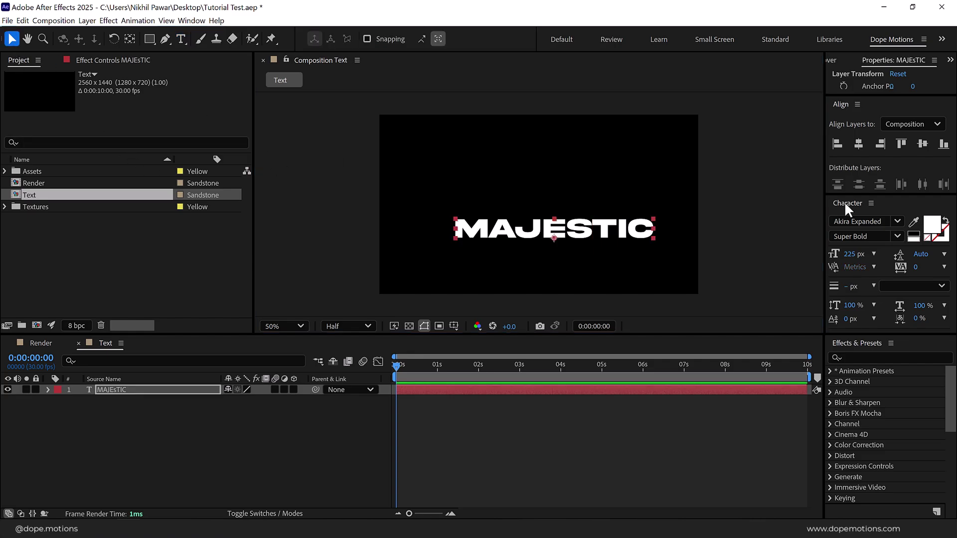
- Center the text layer horizontally and vertically in the composition and deselect it
{"action": "left_click", "coordinate": [858, 144]}
{"action": "left_click", "coordinate": [922, 144]}
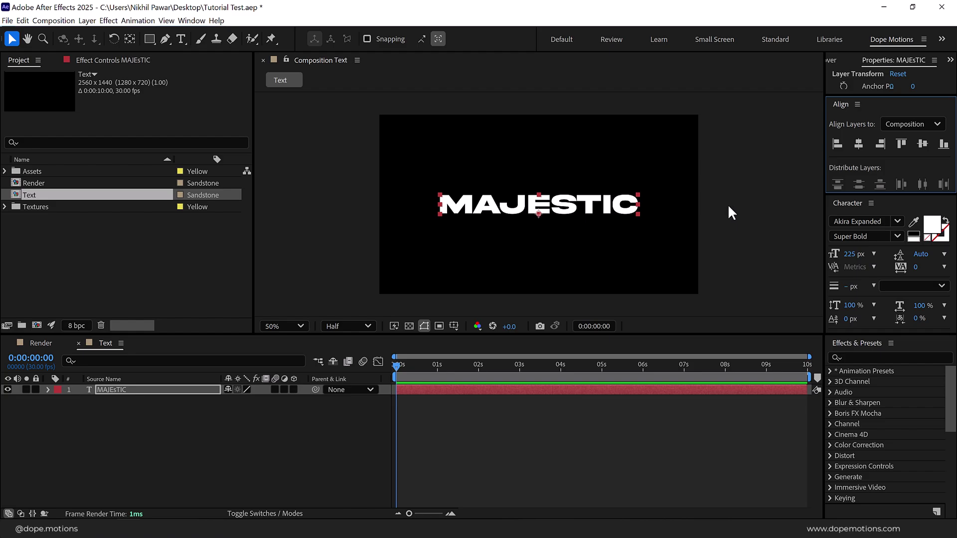
{"action": "left_click", "coordinate": [160, 421]}
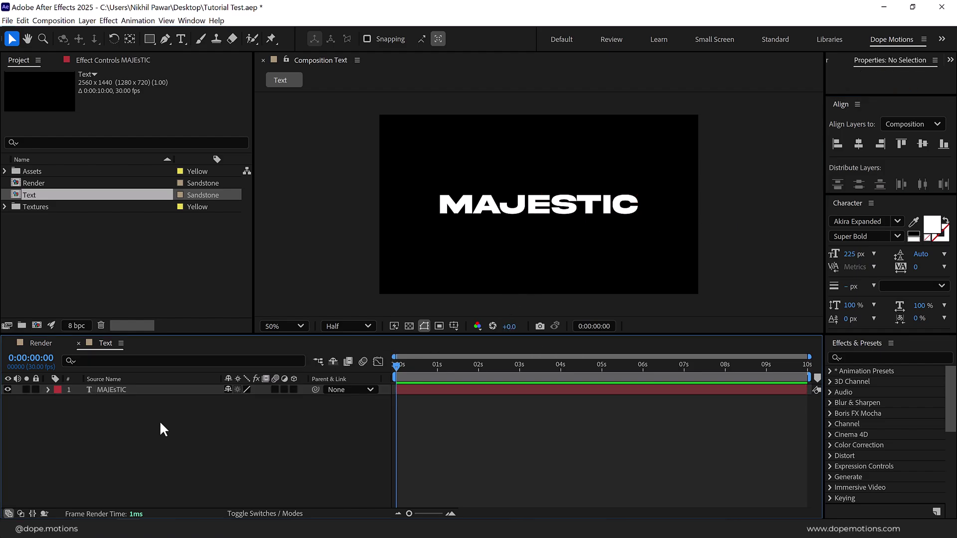
- Add a Tracking animator to the MAJESTIC text layer
{"action": "left_click", "coordinate": [48, 390]}
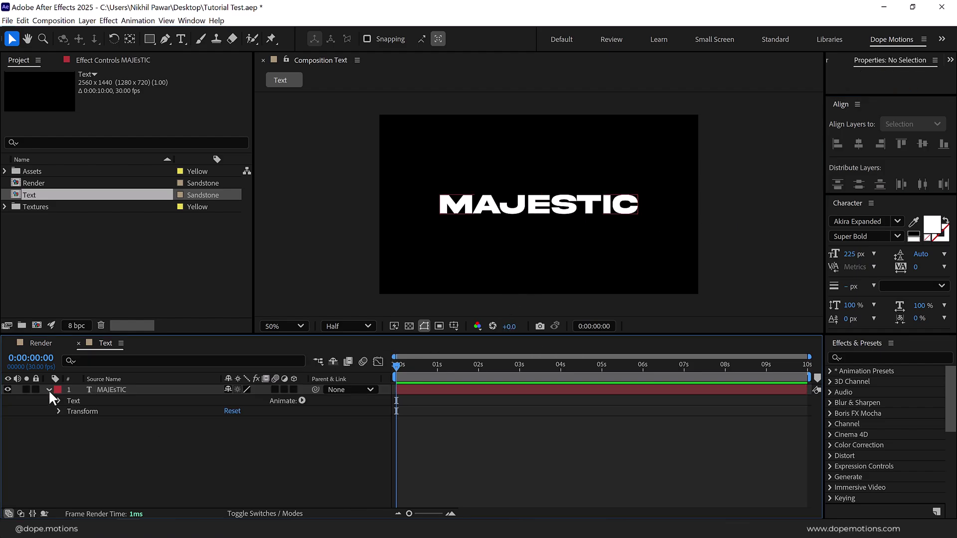
{"action": "left_click", "coordinate": [302, 401]}
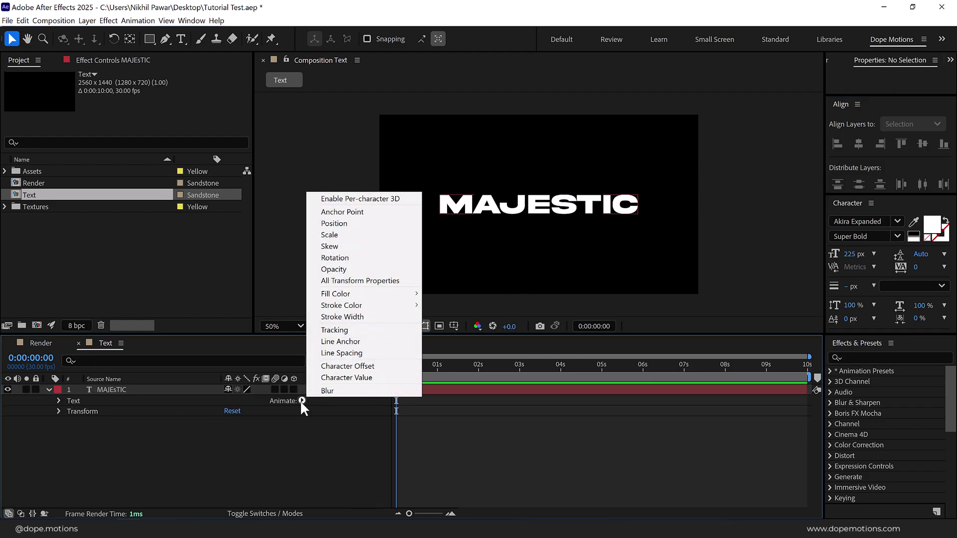
{"action": "left_click", "coordinate": [337, 332]}
- Add a Tracking Amount keyframe with value 0 at 3 seconds on the text layer
{"action": "scroll", "coordinate": [448, 433], "scroll_direction": "up", "scroll_amount": 3}
{"action": "left_click_drag", "start_coordinate": [505, 514], "coordinate": [419, 508]}
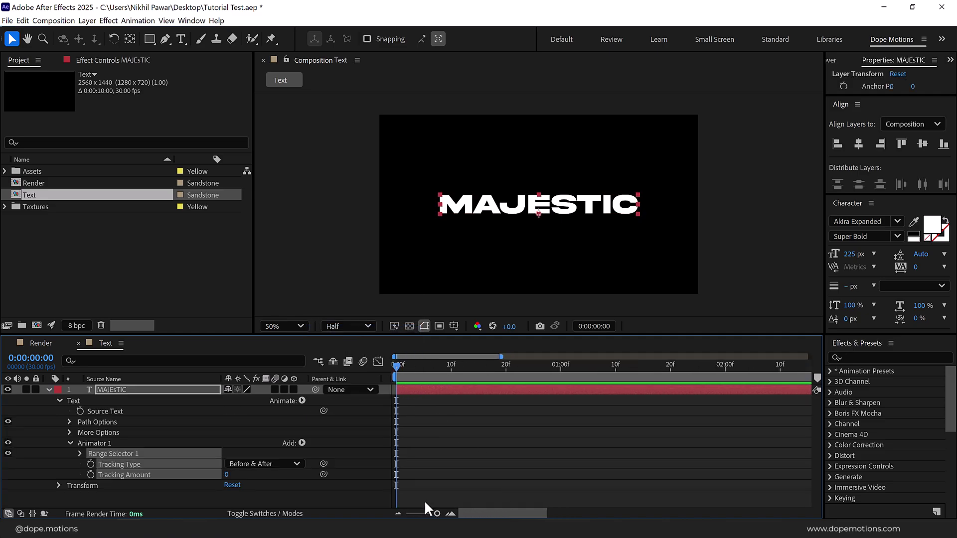
{"action": "scroll", "coordinate": [544, 371], "scroll_direction": "down", "scroll_amount": 2}
{"action": "left_click_drag", "start_coordinate": [576, 365], "coordinate": [697, 379]}
{"action": "left_click", "coordinate": [86, 490]}
{"action": "left_click", "coordinate": [90, 474]}
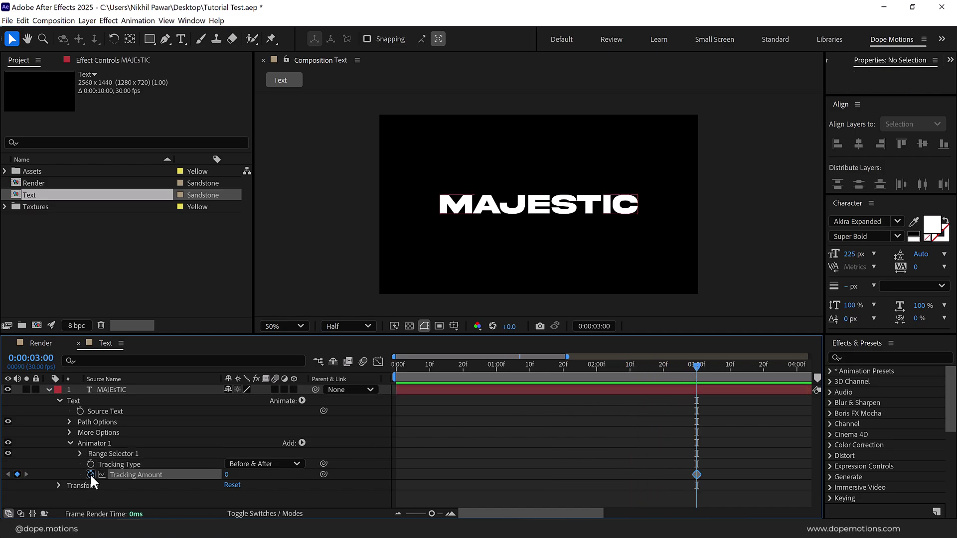
- Set the Tracking Amount to 30 at the start of the timeline and scrub through the animation
{"action": "left_click_drag", "start_coordinate": [528, 367], "coordinate": [394, 369]}
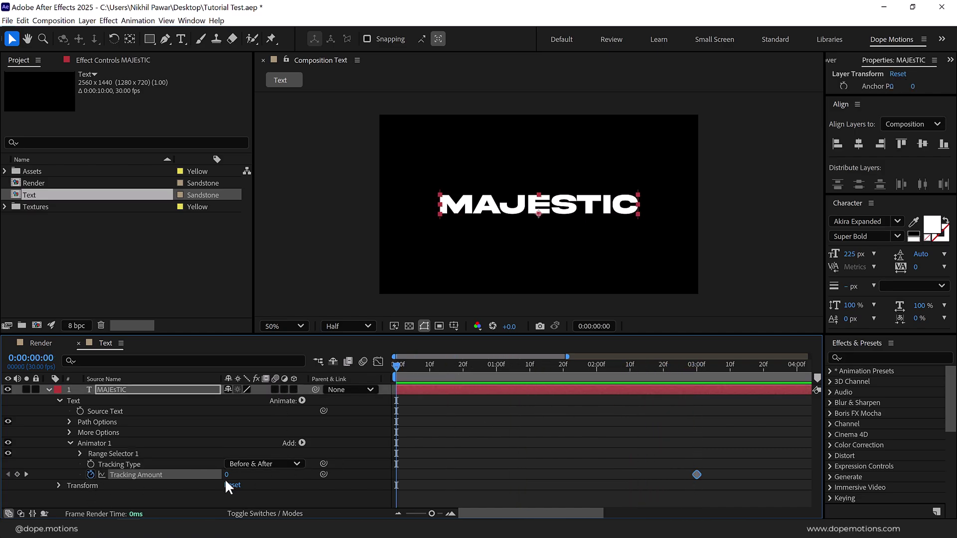
{"action": "left_click", "coordinate": [224, 473]}
{"action": "type", "text": "19"}
{"action": "key", "text": "Return"}
{"action": "left_click_drag", "start_coordinate": [413, 370], "coordinate": [521, 430]}
- Apply Easy Ease to both Tracking Amount keyframes
{"action": "left_click_drag", "start_coordinate": [750, 457], "coordinate": [374, 493]}
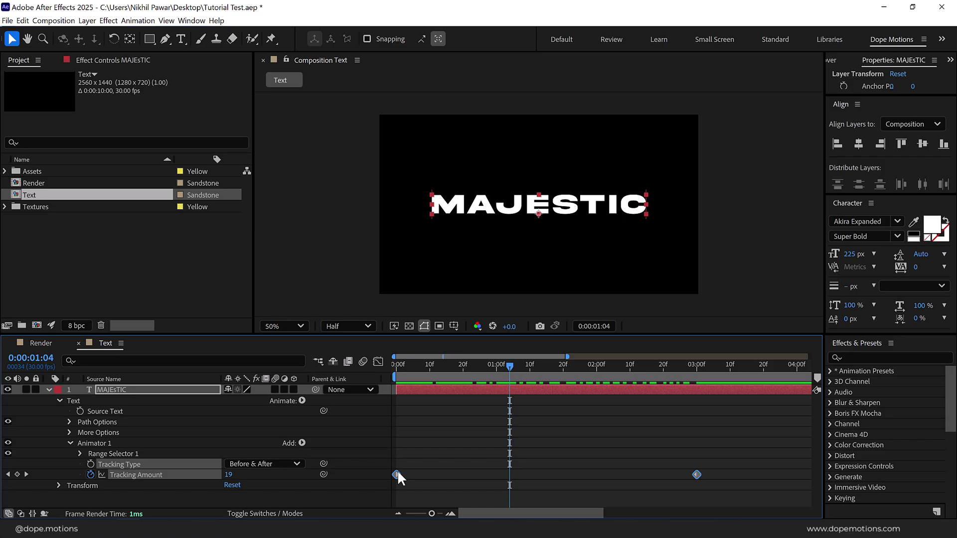
{"action": "right_click", "coordinate": [397, 473]}
{"action": "mouse_move", "coordinate": [474, 468]}
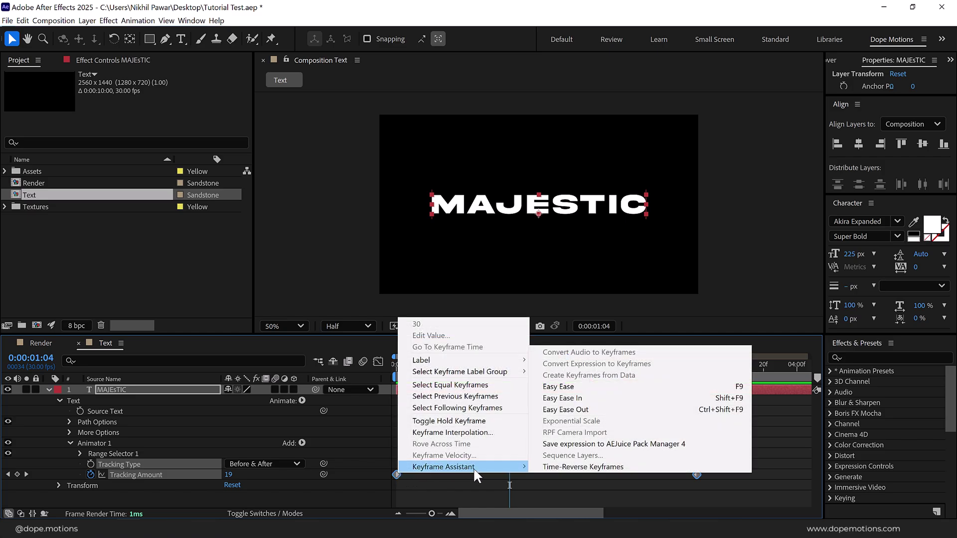
{"action": "left_click", "coordinate": [560, 387]}
- Reshape the Tracking Amount speed graph so the change is fastest at the start and slows gradually, and play the animation
{"action": "left_click", "coordinate": [377, 361]}
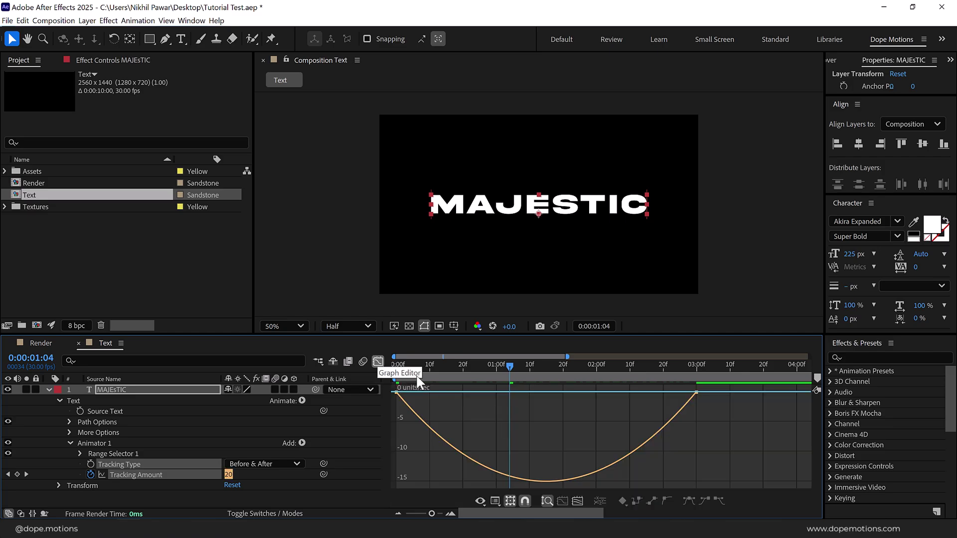
{"action": "right_click", "coordinate": [533, 413]}
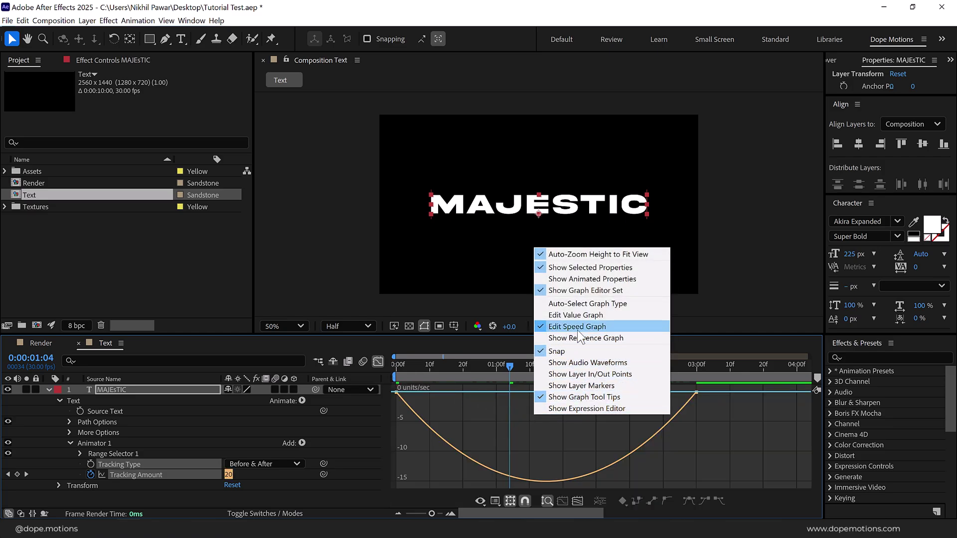
{"action": "left_click", "coordinate": [737, 425]}
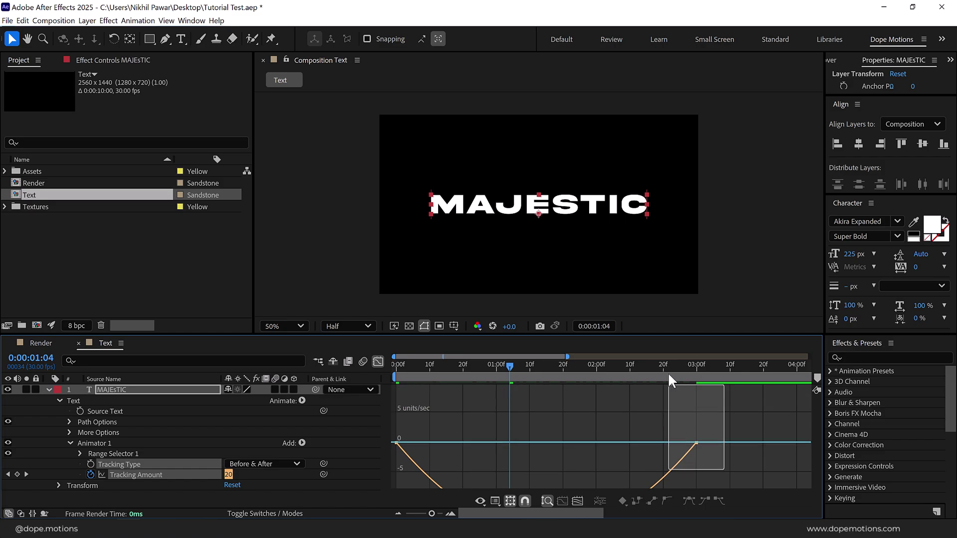
{"action": "left_click_drag", "start_coordinate": [647, 392], "coordinate": [546, 392]}
{"action": "left_click", "coordinate": [396, 392]}
{"action": "left_click_drag", "start_coordinate": [445, 391], "coordinate": [399, 395]}
{"action": "key", "text": "Home"}
{"action": "key", "text": "space"}
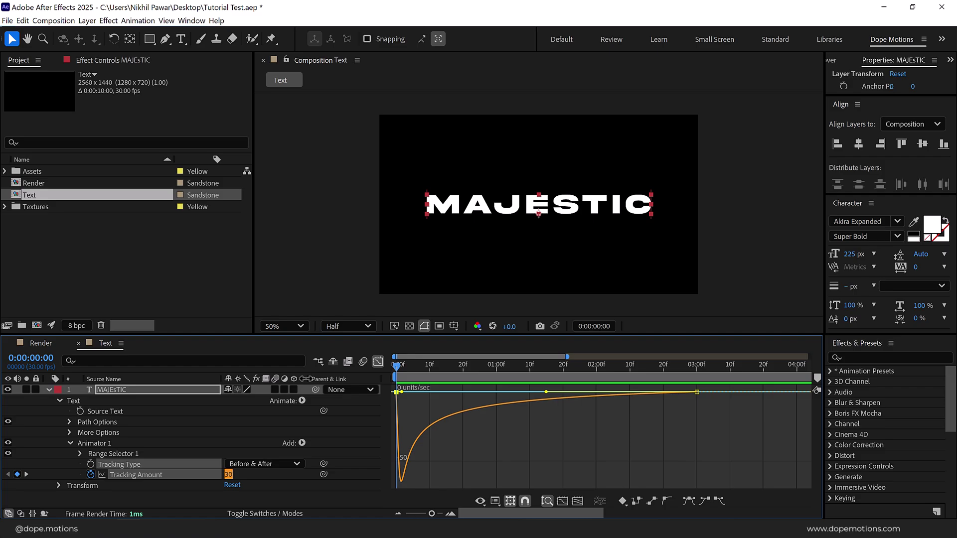
- Close the Graph Editor and collapse the text layer's properties
{"action": "left_click", "coordinate": [378, 362]}
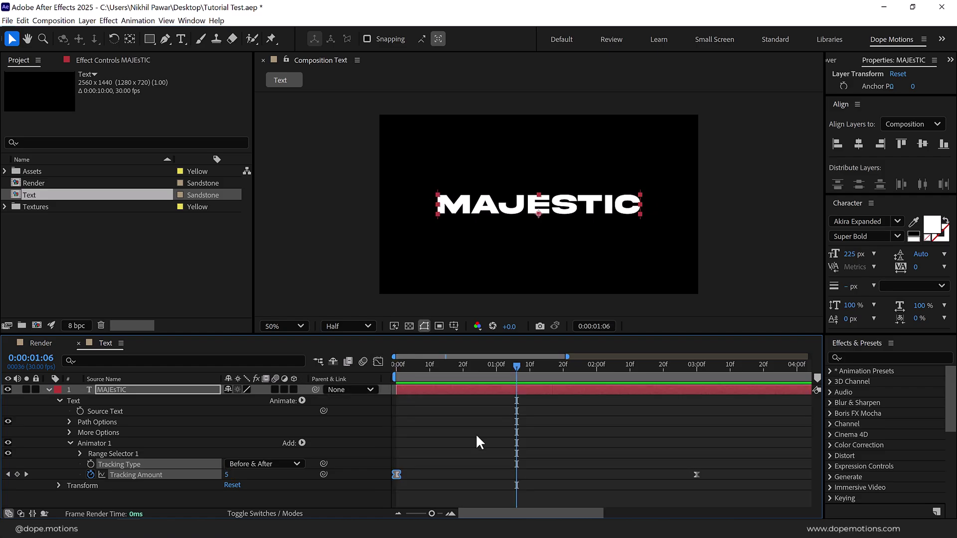
{"action": "left_click", "coordinate": [476, 433]}
{"action": "left_click", "coordinate": [48, 390]}
- Create a new 2560 × 1440 composition named "Ref map" at 30 fps with a 10-second duration
{"action": "left_click", "coordinate": [89, 256]}
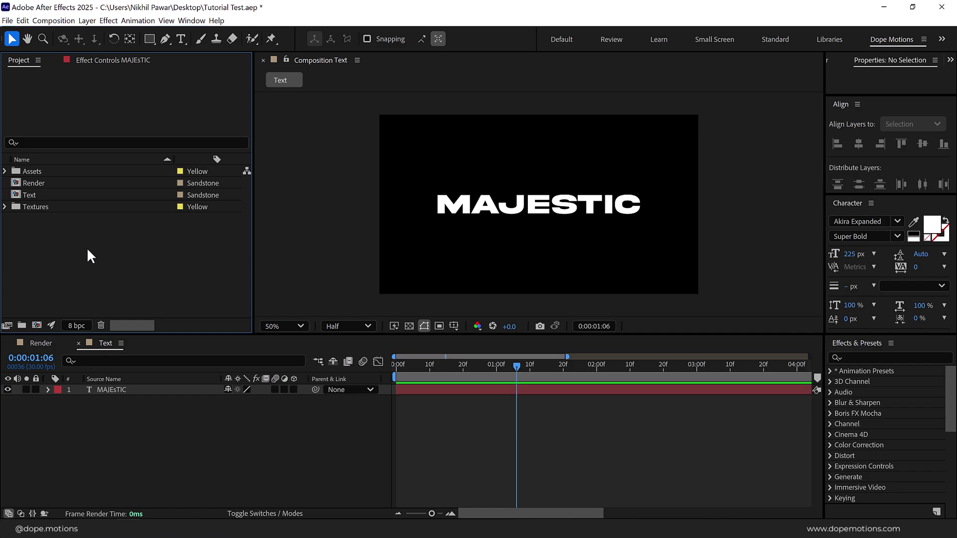
{"action": "left_click", "coordinate": [36, 326]}
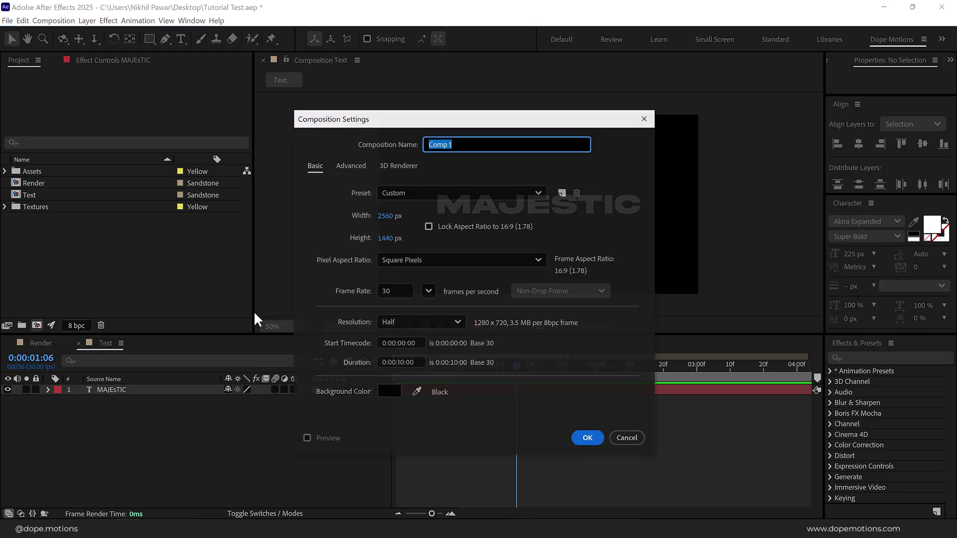
{"action": "type", "text": "Ref map"}
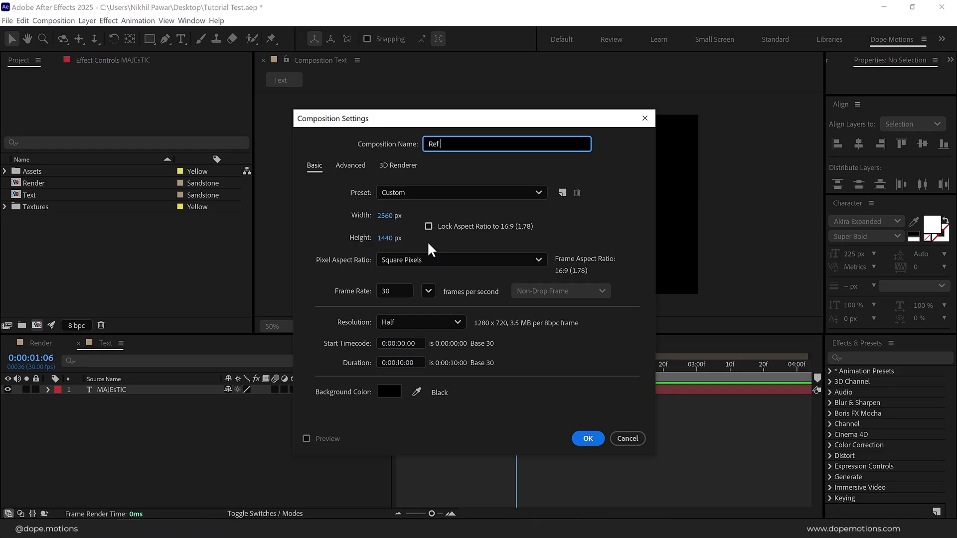
{"action": "left_click", "coordinate": [582, 441]}
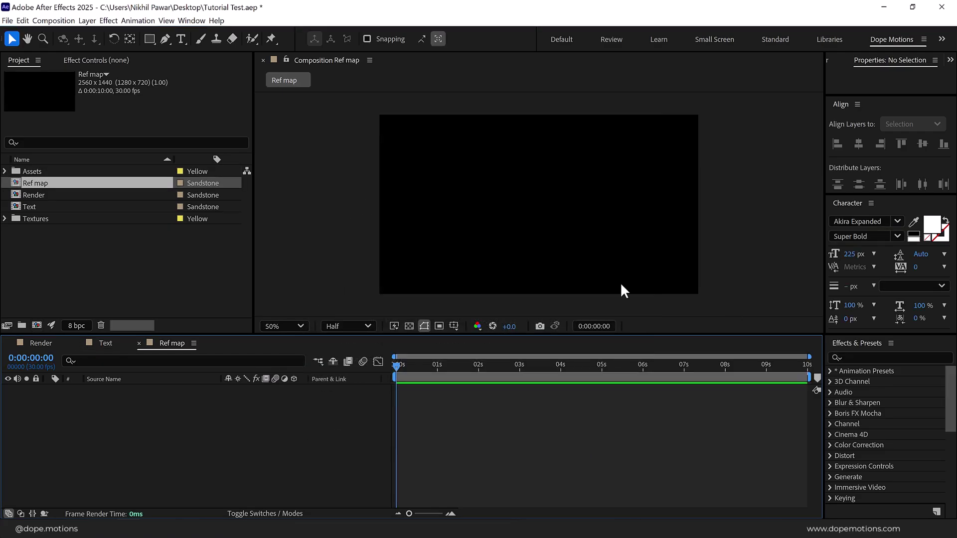
- Add Ref Map.jpg from the Textures folder to the Ref map composition and scale it up to span the frame width
{"action": "left_click", "coordinate": [5, 218]}
{"action": "left_click", "coordinate": [48, 256]}
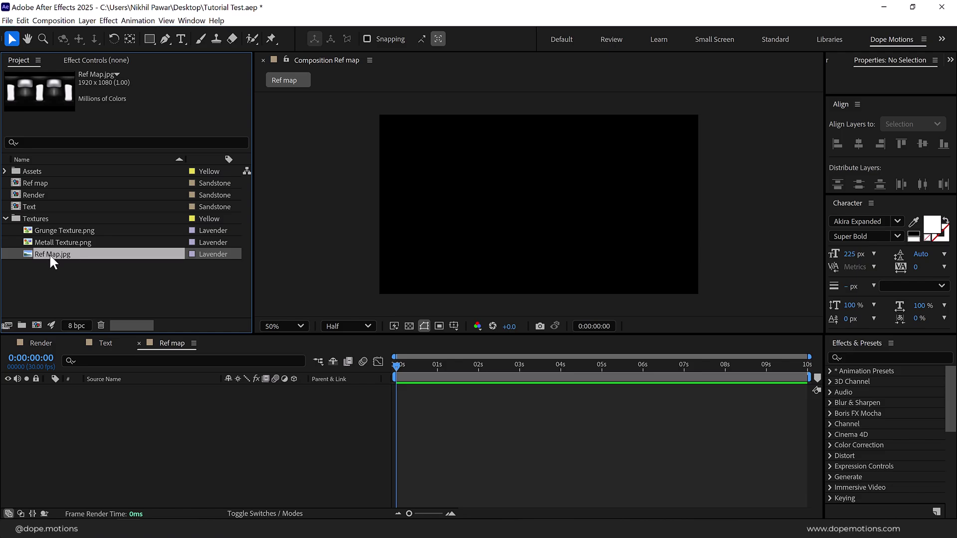
{"action": "left_click_drag", "start_coordinate": [50, 253], "coordinate": [97, 434]}
{"action": "key", "text": "s"}
{"action": "left_click_drag", "start_coordinate": [269, 400], "coordinate": [285, 395]}
{"action": "left_click", "coordinate": [286, 416]}
{"action": "left_click", "coordinate": [49, 390]}
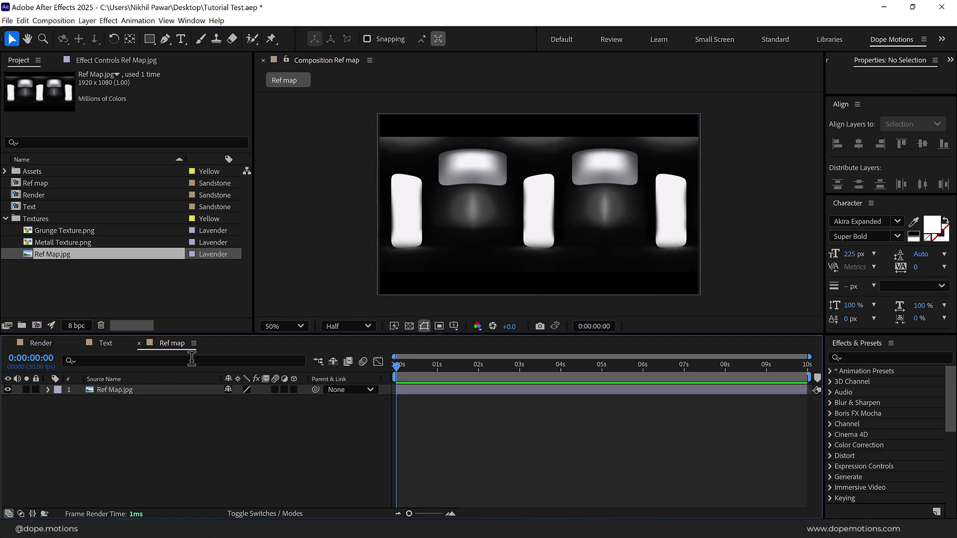
- Apply the Offset effect to the Ref Map.jpg layer and keyframe Shift Center To at 471, 540 at the timeline start
{"action": "left_click", "coordinate": [133, 392]}
{"action": "left_click", "coordinate": [897, 357]}
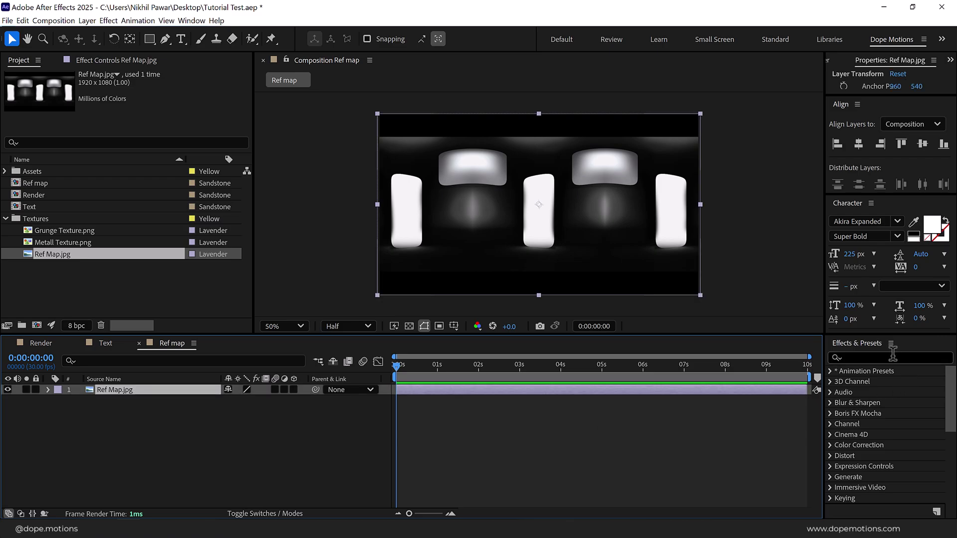
{"action": "type", "text": "offs"}
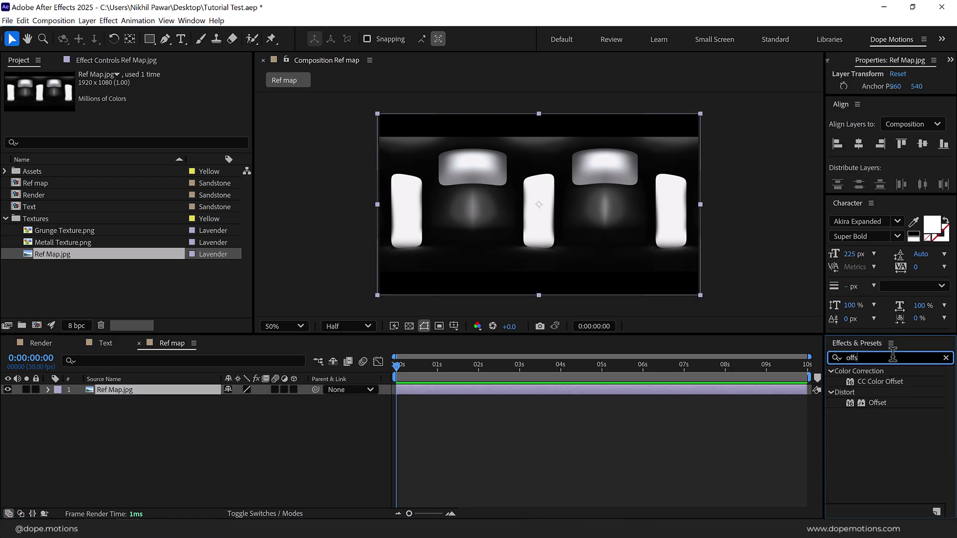
{"action": "double_click", "coordinate": [877, 403]}
{"action": "left_click_drag", "start_coordinate": [162, 95], "coordinate": [37, 174]}
{"action": "left_click_drag", "start_coordinate": [162, 95], "coordinate": [25, 102]}
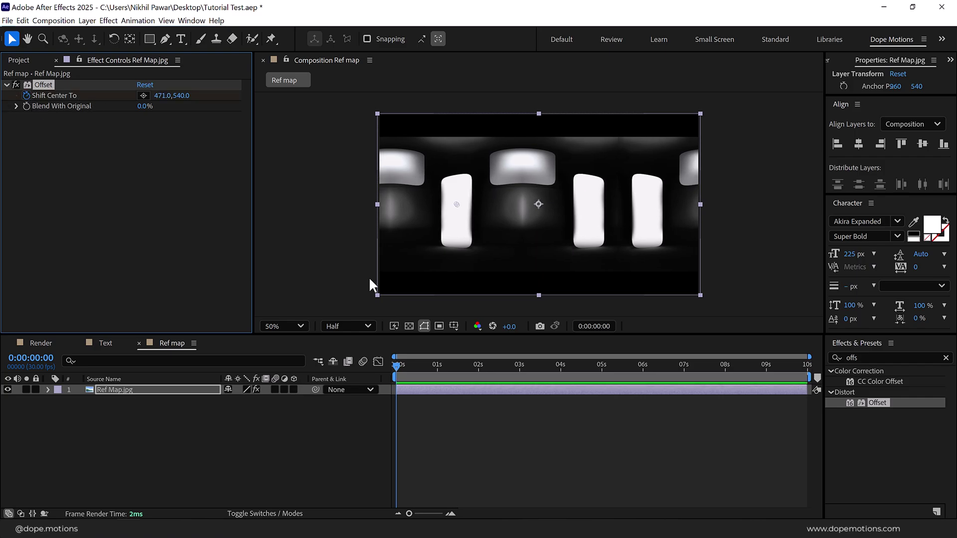
- Keyframe the Offset's Shift Center To at 1026, 540 at the one-second mark and play the animation
{"action": "left_click_drag", "start_coordinate": [434, 366], "coordinate": [436, 371]}
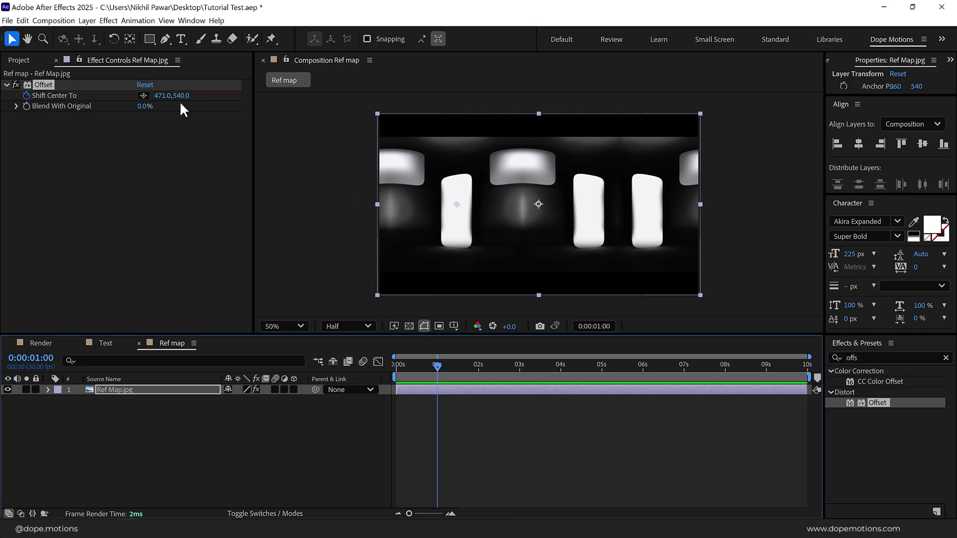
{"action": "left_click_drag", "start_coordinate": [161, 100], "coordinate": [284, 99]}
{"action": "left_click_drag", "start_coordinate": [436, 367], "coordinate": [411, 368]}
{"action": "key", "text": "space"}
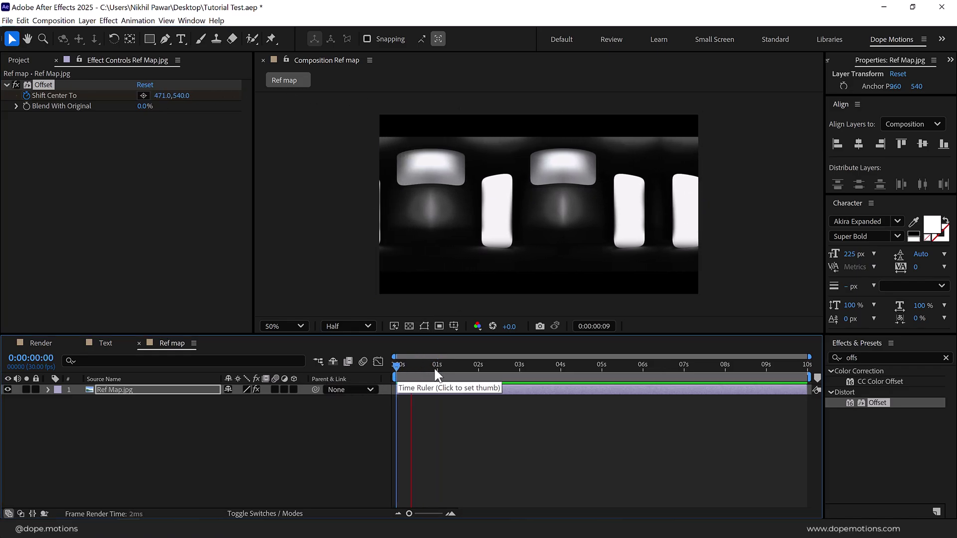
- Reveal the layer's keyframes and apply Easy Ease to both Shift Center To keyframes
{"action": "key", "text": "u"}
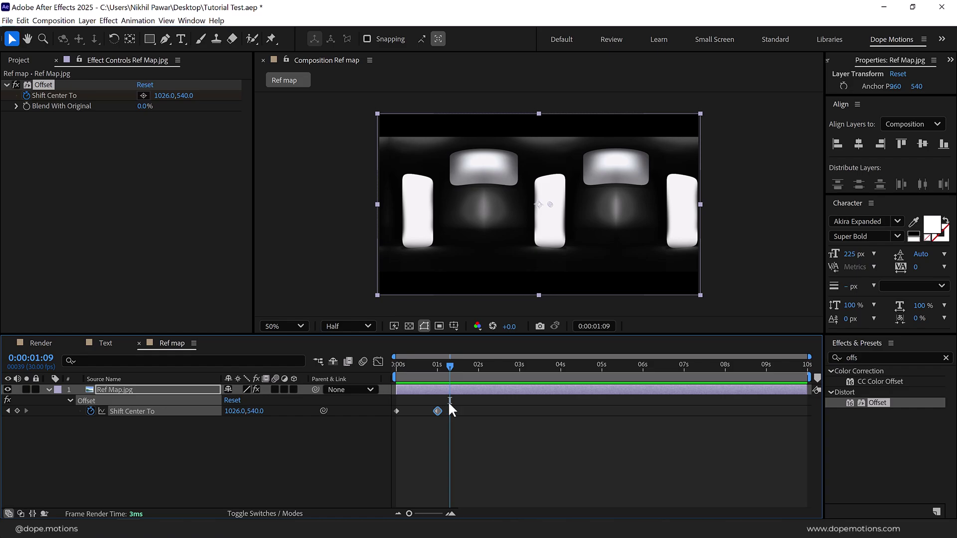
{"action": "left_click", "coordinate": [465, 402]}
{"action": "left_click", "coordinate": [437, 411]}
{"action": "right_click", "coordinate": [435, 410]}
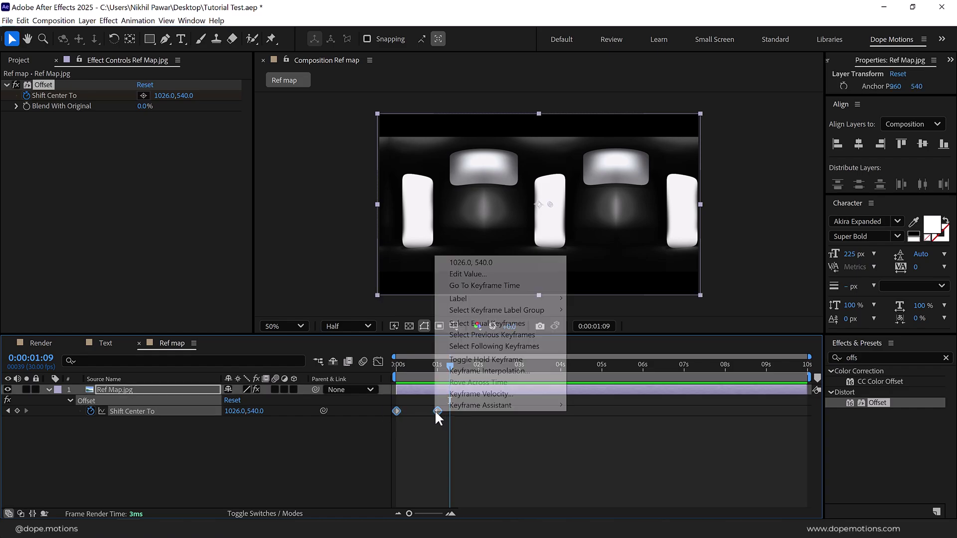
{"action": "mouse_move", "coordinate": [513, 405]}
{"action": "left_click", "coordinate": [607, 441]}
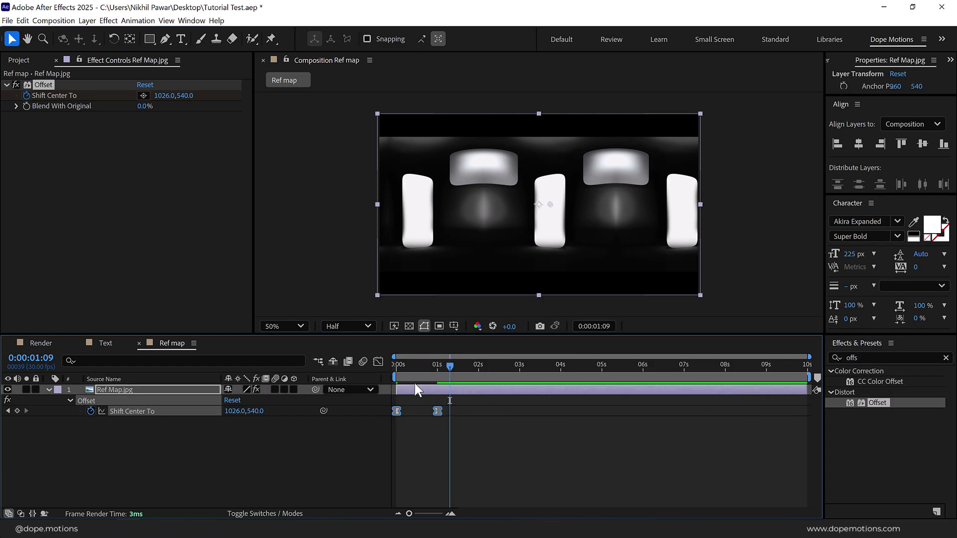
- Adjust the Shift Center To curve in the Graph Editor and set its starting value to -53, 540
{"action": "left_click", "coordinate": [378, 362]}
{"action": "left_click_drag", "start_coordinate": [413, 484], "coordinate": [396, 480]}
{"action": "left_click_drag", "start_coordinate": [396, 364], "coordinate": [339, 371]}
{"action": "left_click_drag", "start_coordinate": [159, 95], "coordinate": [30, 95]}
- Add a second Offset effect to the Ref Map.jpg layer, close the Graph Editor, and start keyframing its Shift Center To at the timeline start
{"action": "left_click", "coordinate": [128, 389]}
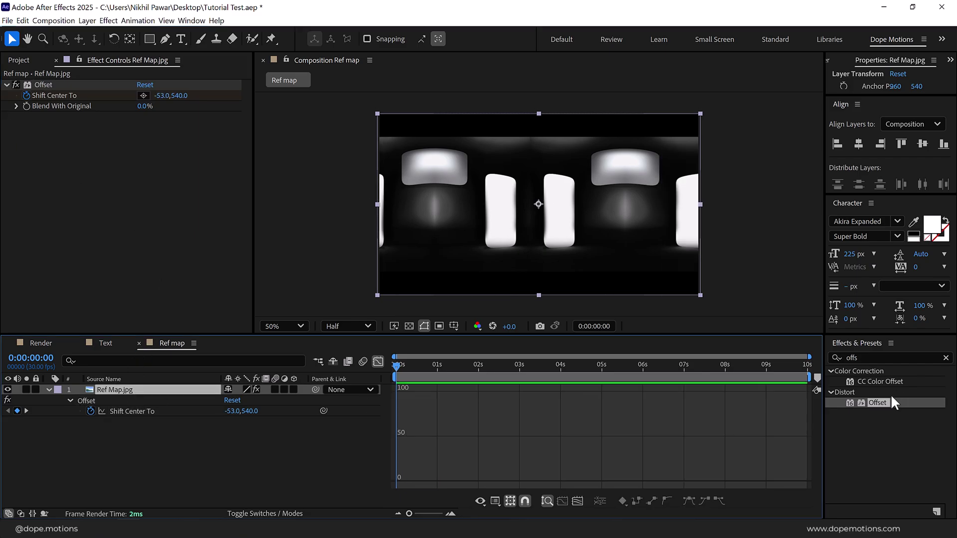
{"action": "double_click", "coordinate": [878, 401]}
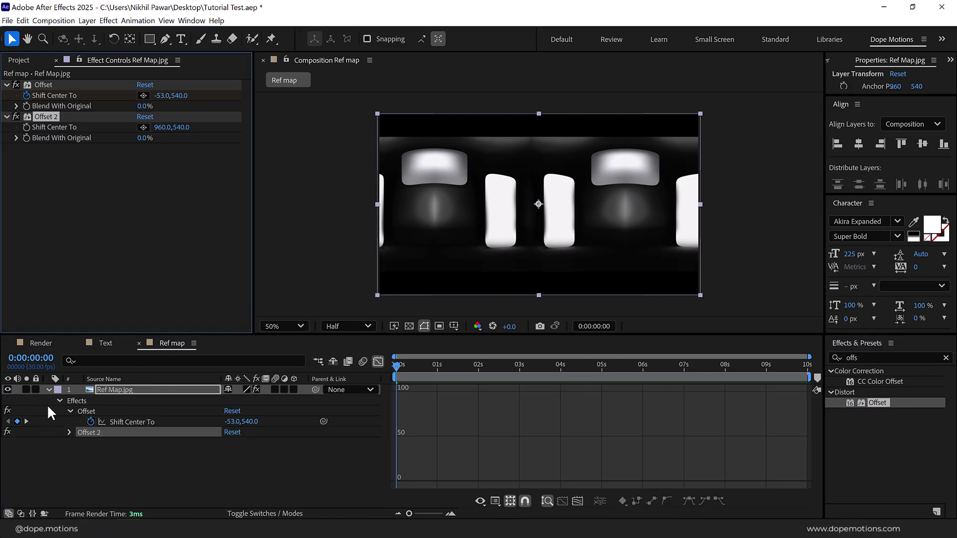
{"action": "left_click_drag", "start_coordinate": [413, 365], "coordinate": [352, 383]}
{"action": "left_click", "coordinate": [376, 362]}
{"action": "left_click", "coordinate": [420, 367]}
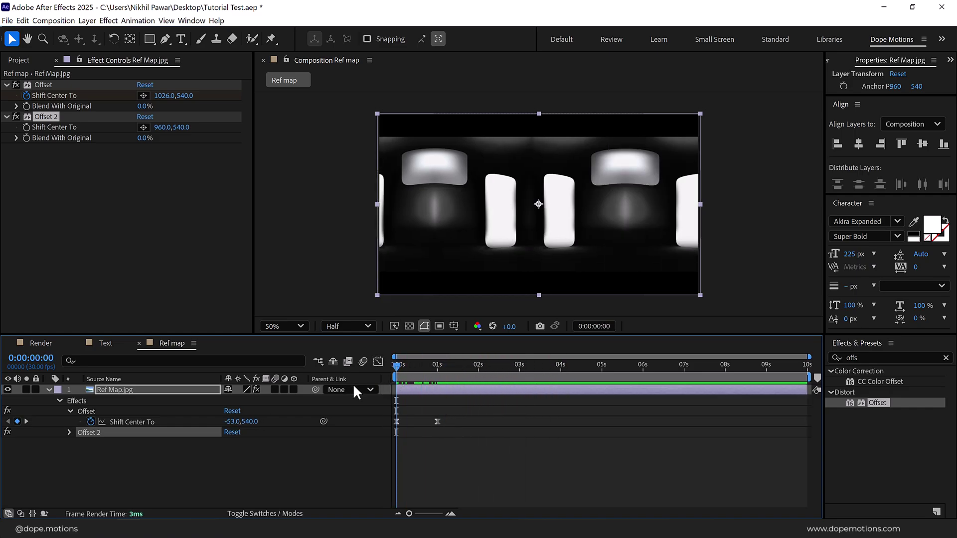
{"action": "left_click", "coordinate": [27, 127]}
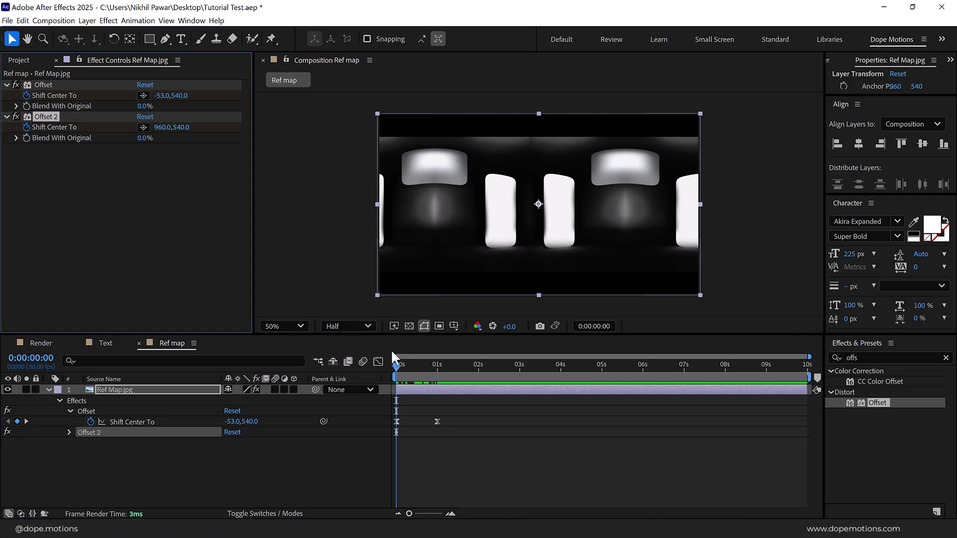
- Keyframe the second Offset's Shift Center To at 2192, 540 on the composition's last frame and play the animation
{"action": "left_click_drag", "start_coordinate": [411, 366], "coordinate": [807, 367]}
{"action": "left_click_drag", "start_coordinate": [164, 128], "coordinate": [379, 128]}
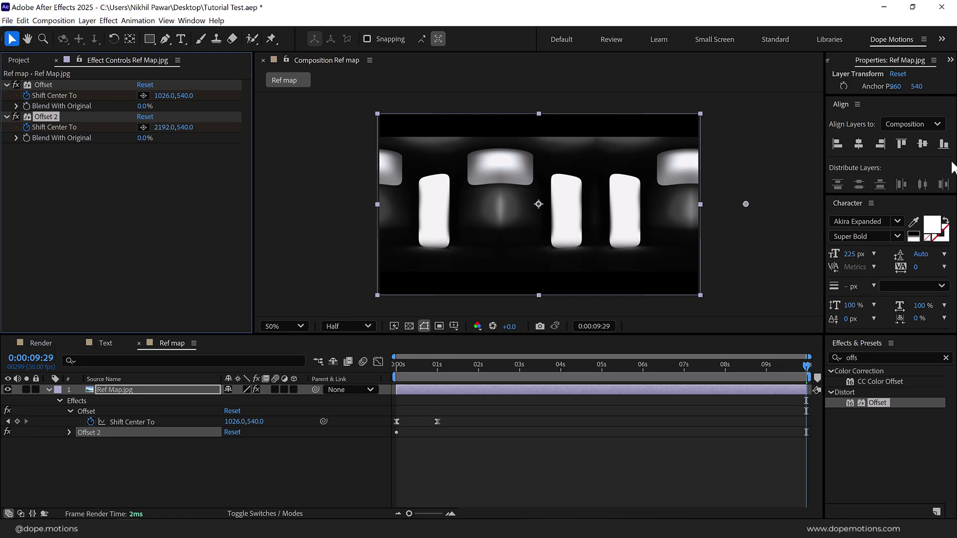
{"action": "key", "text": "space"}
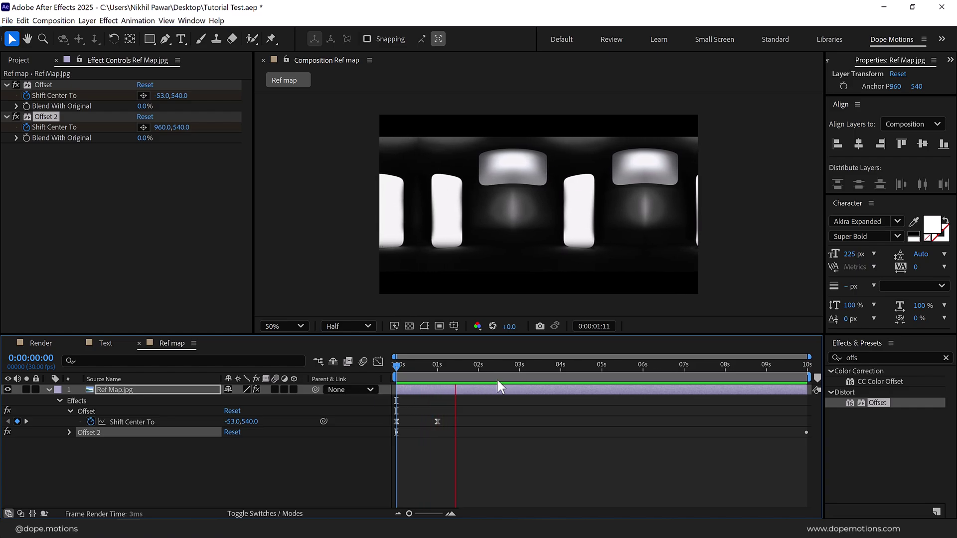
{"action": "key", "text": "space"}
- Try a higher horizontal Shift Center To value on the second Offset, undo it, and replay the animation
{"action": "left_click_drag", "start_coordinate": [164, 127], "coordinate": [334, 128]}
{"action": "key", "text": "ctrl+z"}
{"action": "left_click", "coordinate": [283, 366]}
{"action": "key", "text": "space"}
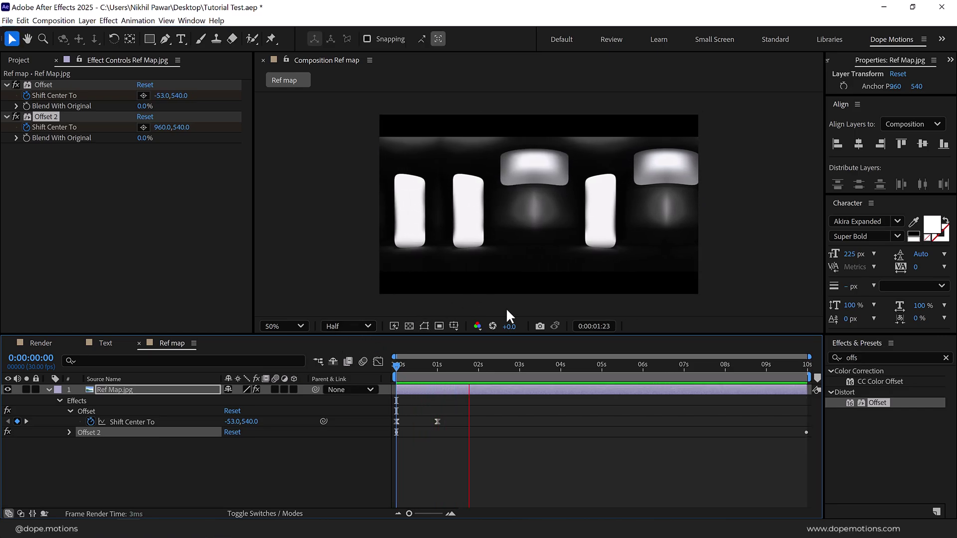
- Set the second Offset's Shift Center To to 2939, 540 on the last frame, collapse the layer, and preview the motion
{"action": "left_click_drag", "start_coordinate": [169, 127], "coordinate": [322, 131]}
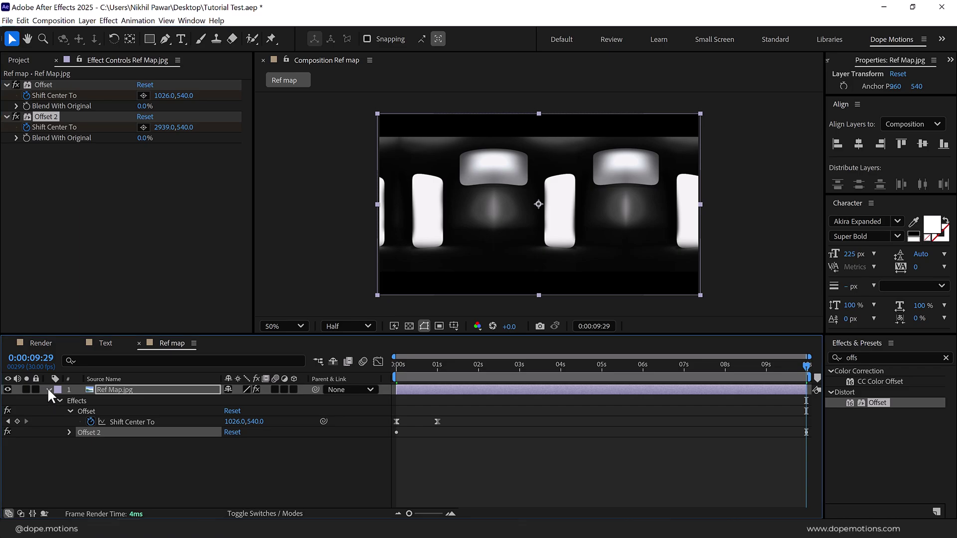
{"action": "left_click", "coordinate": [48, 390]}
{"action": "left_click", "coordinate": [365, 410]}
{"action": "left_click", "coordinate": [419, 365]}
{"action": "key", "text": "space"}
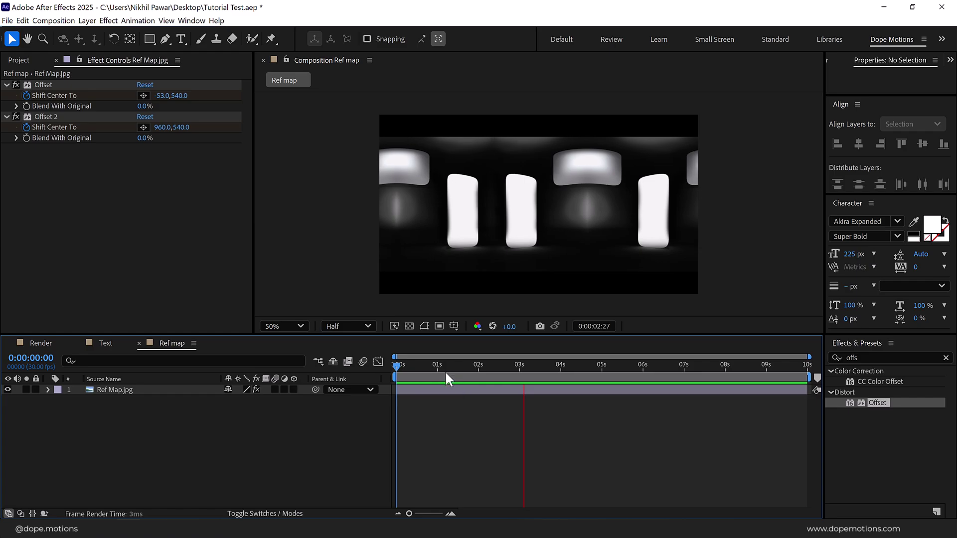
{"action": "key", "text": "space"}
- Apply Turbulent Displace to the Ref Map.jpg layer with Amount 250 and Size 135
{"action": "left_click", "coordinate": [876, 358]}
{"action": "type", "text": "turbu"}
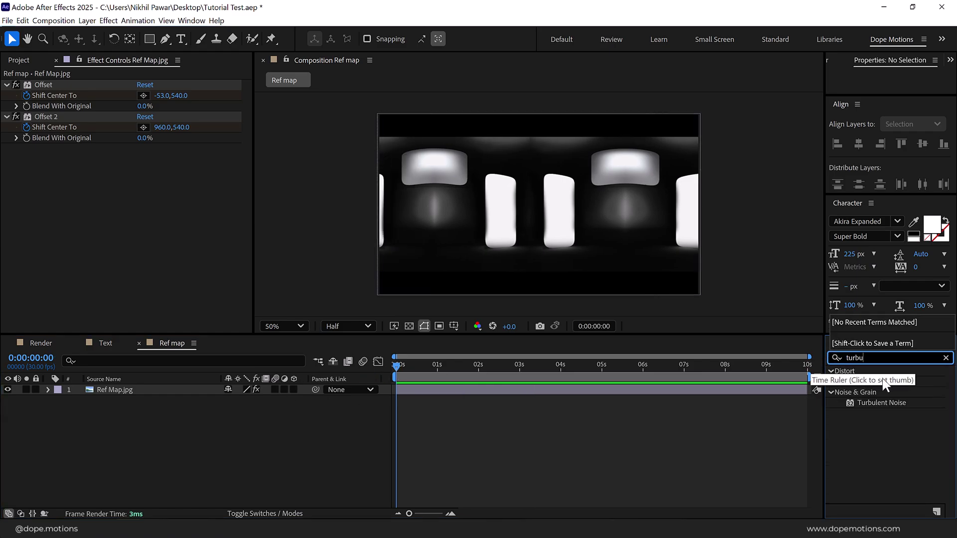
{"action": "left_click_drag", "start_coordinate": [878, 379], "coordinate": [174, 389]}
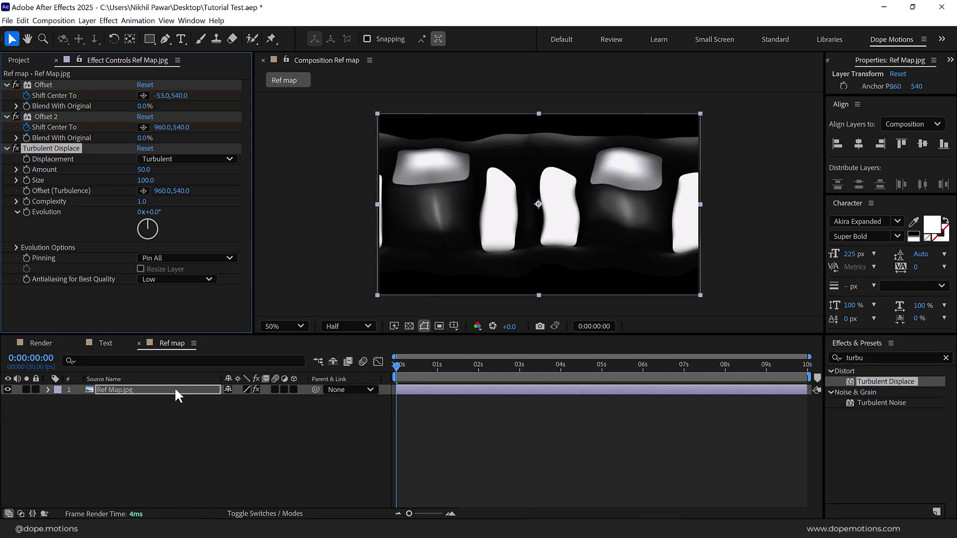
{"action": "left_click", "coordinate": [144, 169]}
{"action": "key", "text": "Return"}
{"action": "left_click", "coordinate": [147, 180]}
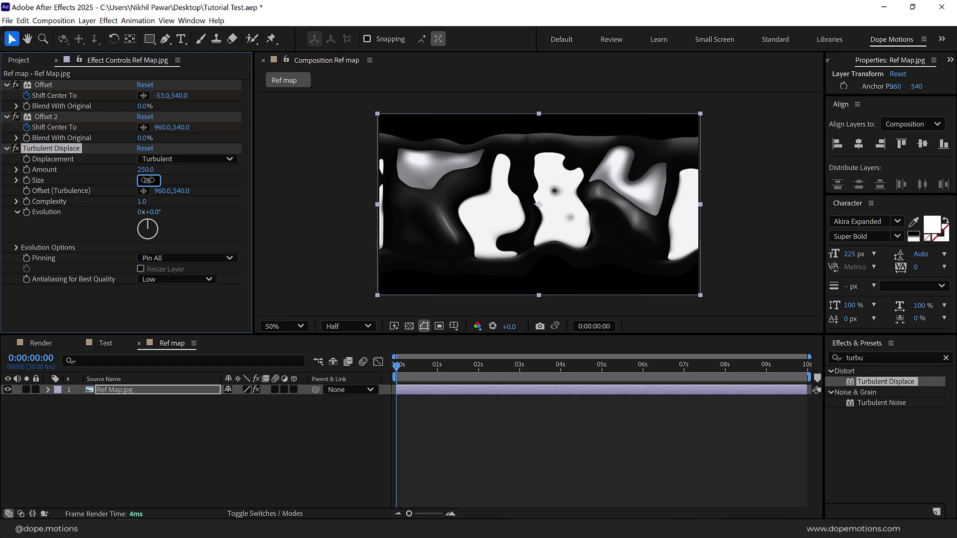
{"action": "key", "text": "Return"}
- Add Fast Box Blur to the Ref Map.jpg layer with a Blur Radius of 10 and preview the distorted reflection map
{"action": "left_click", "coordinate": [877, 358]}
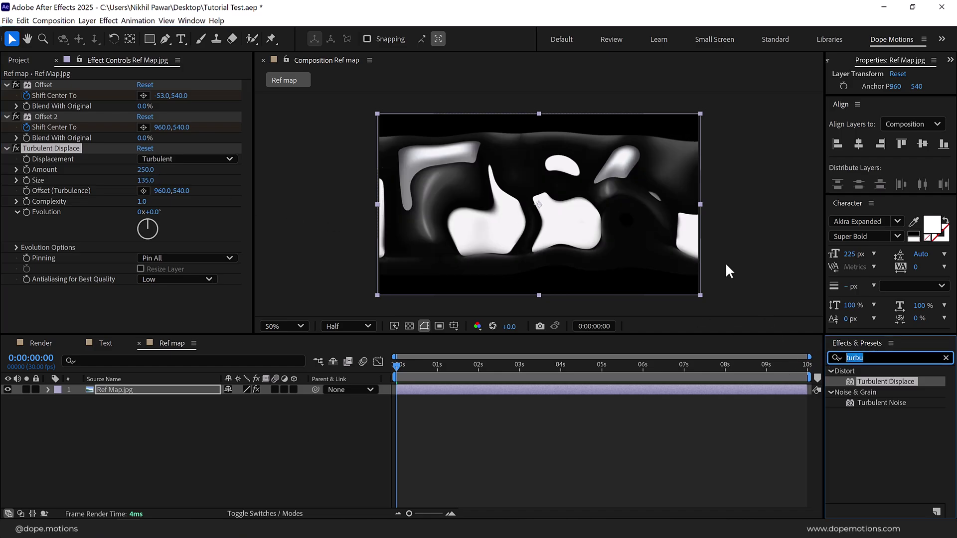
{"action": "type", "text": "fast"}
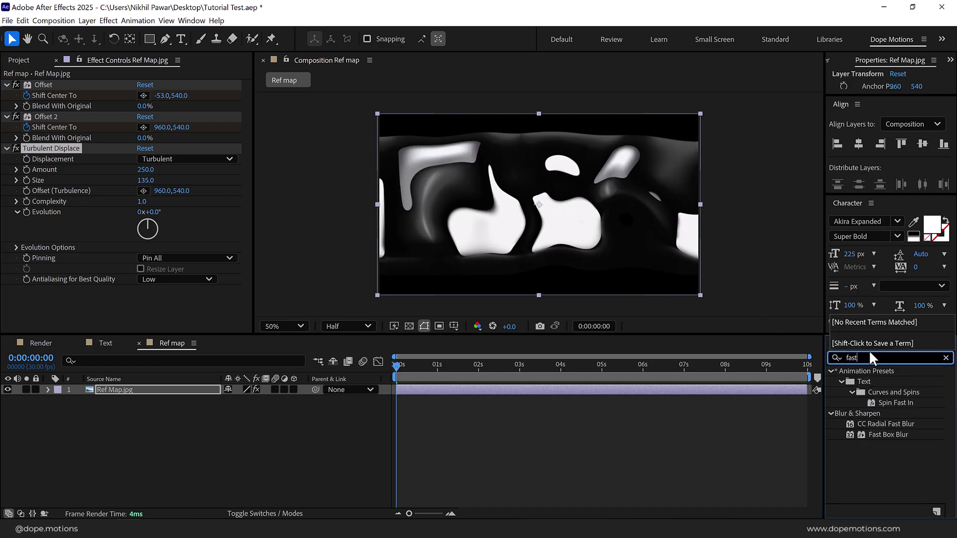
{"action": "double_click", "coordinate": [886, 435]}
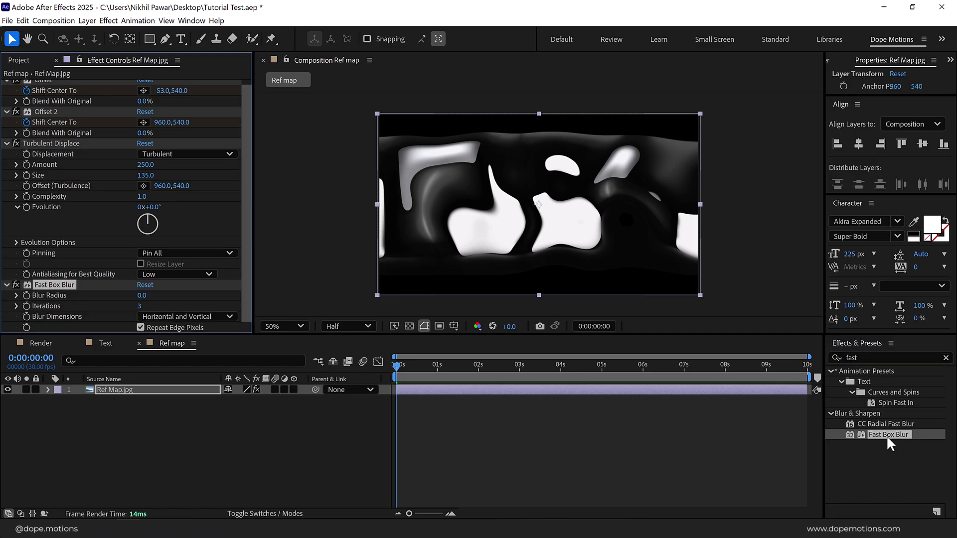
{"action": "left_click", "coordinate": [142, 296]}
{"action": "type", "text": "10"}
{"action": "key", "text": "Return"}
{"action": "left_click", "coordinate": [259, 424]}
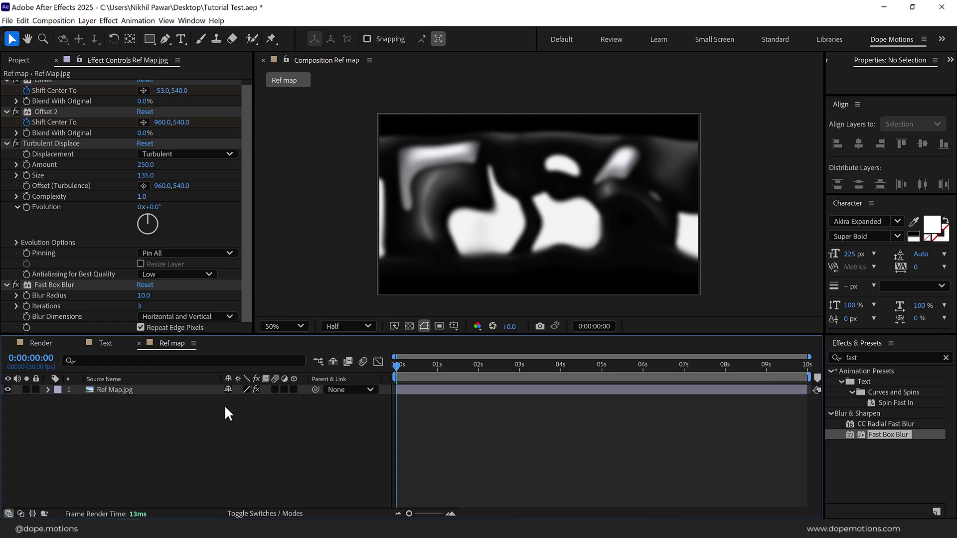
{"action": "key", "text": "space"}
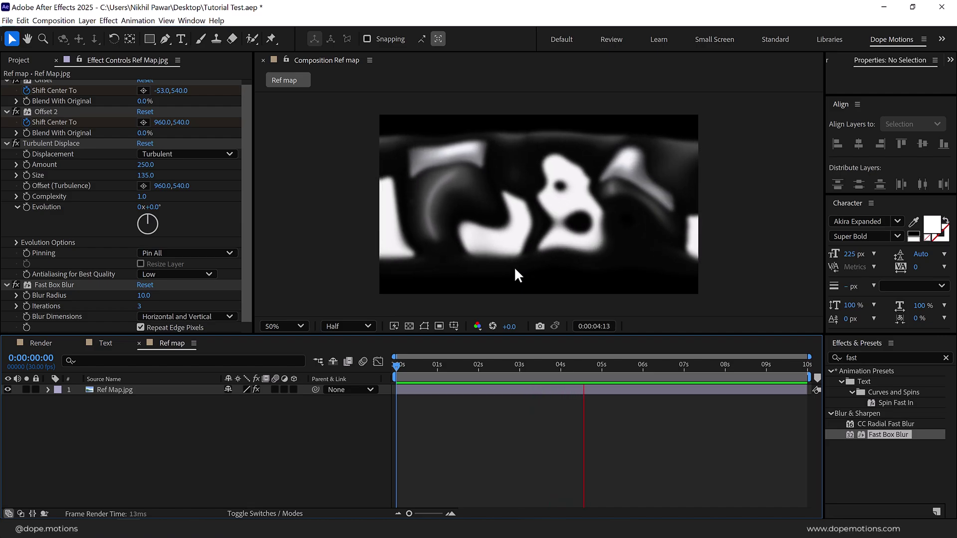
{"action": "left_click", "coordinate": [476, 361]}
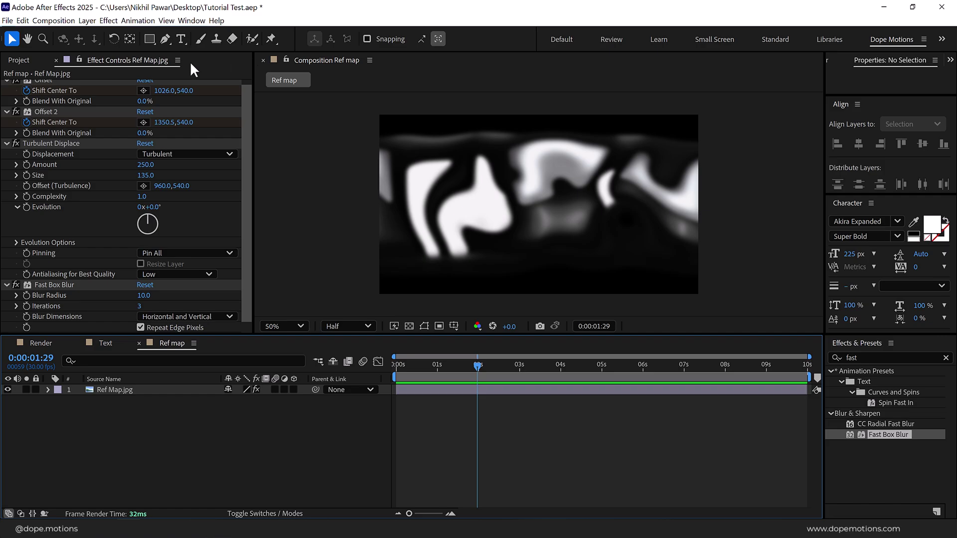
- Collapse the Textures folder and create a new composition named "Text Ref"
{"action": "left_click", "coordinate": [24, 58]}
{"action": "left_click", "coordinate": [5, 218]}
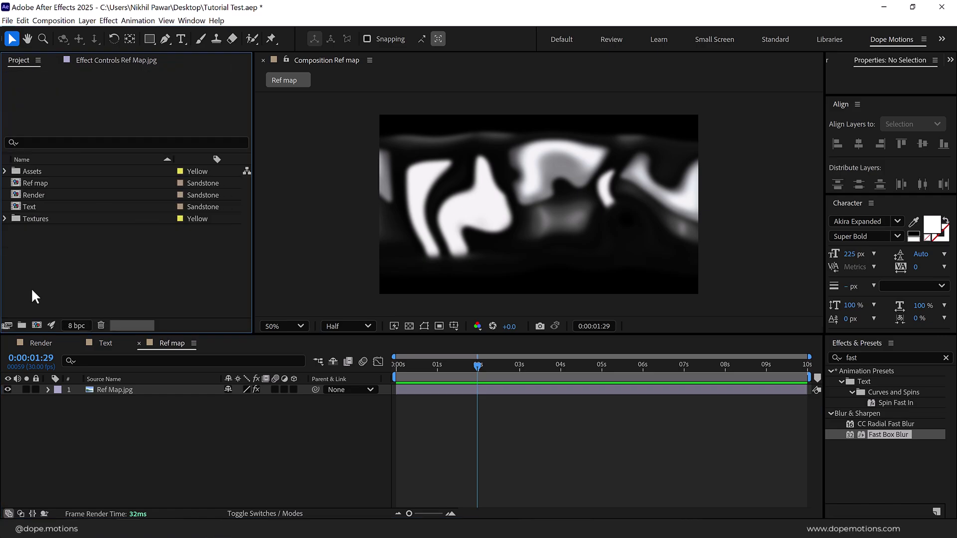
{"action": "left_click", "coordinate": [37, 325]}
{"action": "type", "text": "Text Ref"}
{"action": "left_click", "coordinate": [587, 438]}
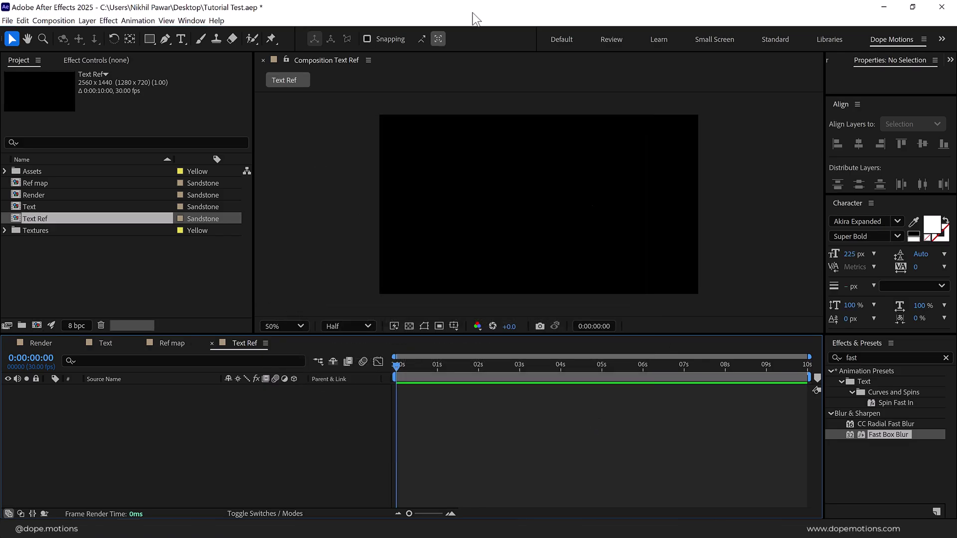
- Place the Ref map composition in Text Ref and add the Text composition above it
{"action": "left_click_drag", "start_coordinate": [44, 185], "coordinate": [70, 394]}
{"action": "left_click_drag", "start_coordinate": [40, 206], "coordinate": [107, 391]}
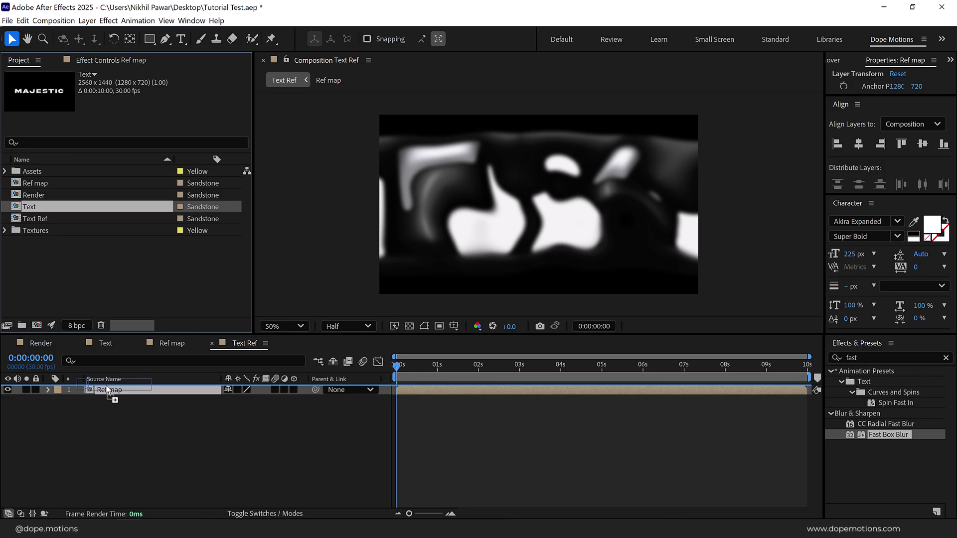
- Set the Text layer as the track matte of the Ref map layer and scrub through the masked result
{"action": "left_click", "coordinate": [255, 513]}
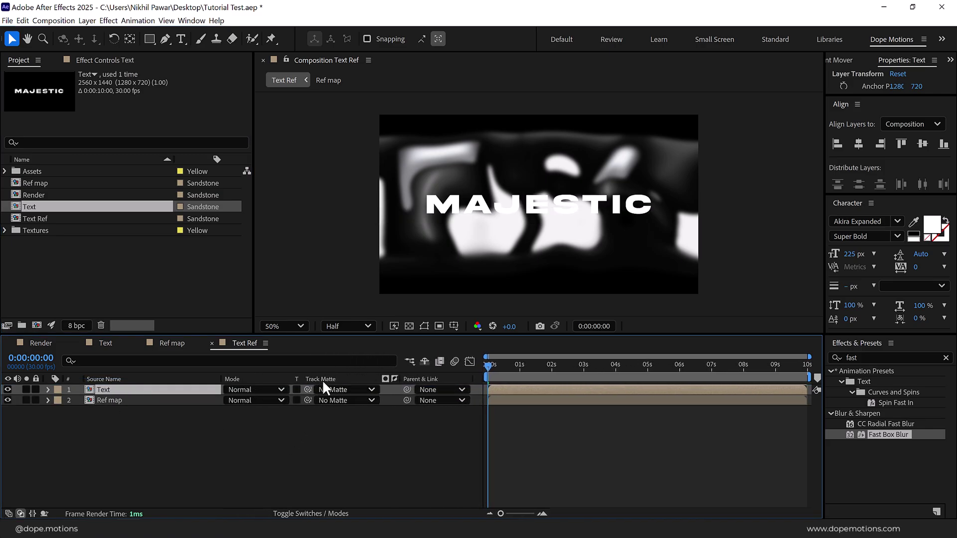
{"action": "left_click", "coordinate": [149, 400]}
{"action": "left_click", "coordinate": [340, 400]}
{"action": "left_click", "coordinate": [348, 425]}
{"action": "left_click_drag", "start_coordinate": [505, 357], "coordinate": [543, 379]}
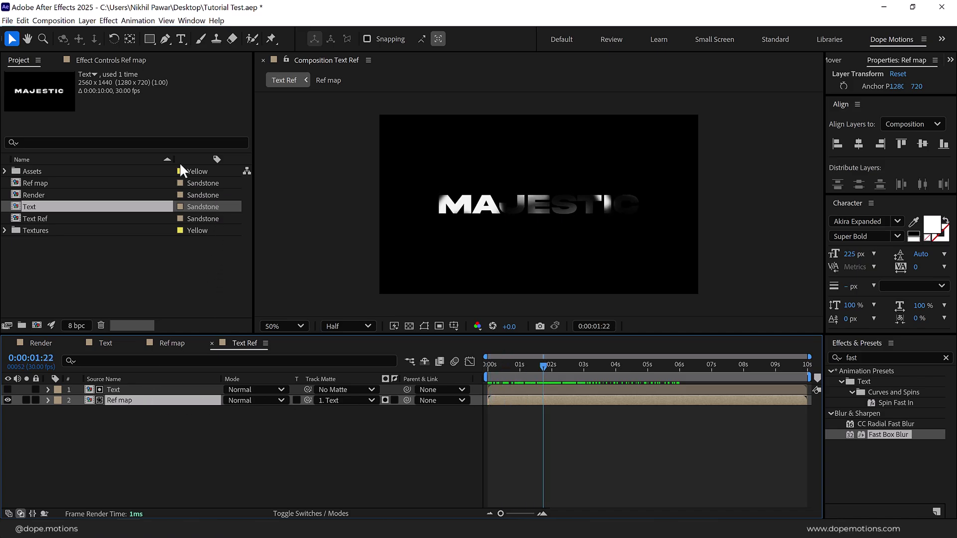
- Apply CC Glass to the Ref map layer with the Text layer as its Bump Map
{"action": "left_click", "coordinate": [99, 64]}
{"action": "double_click", "coordinate": [850, 357]}
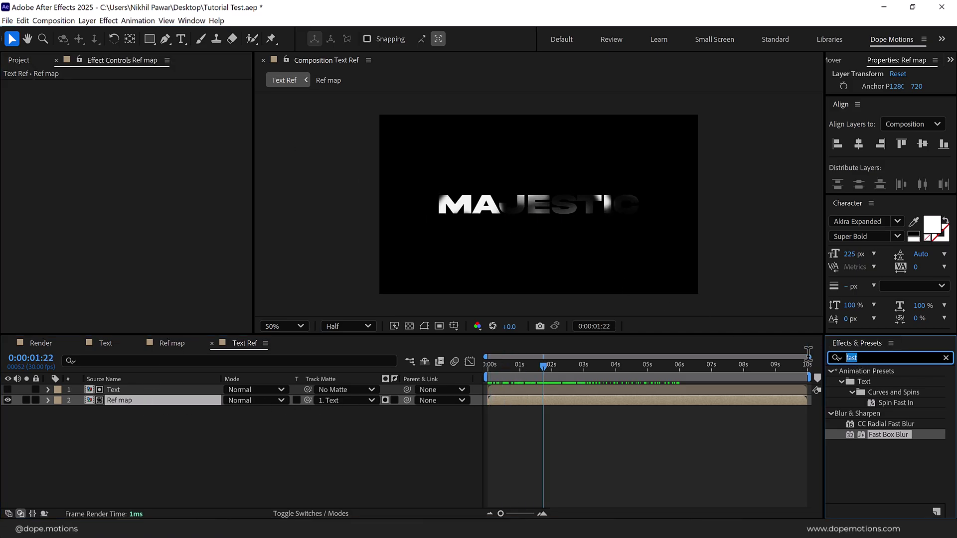
{"action": "type", "text": "cc g"}
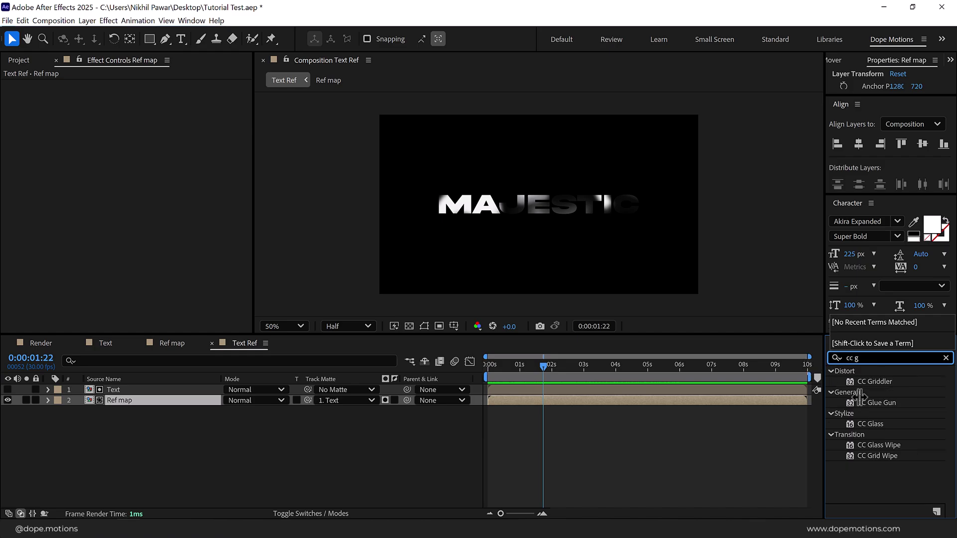
{"action": "double_click", "coordinate": [877, 424]}
{"action": "left_click", "coordinate": [17, 95]}
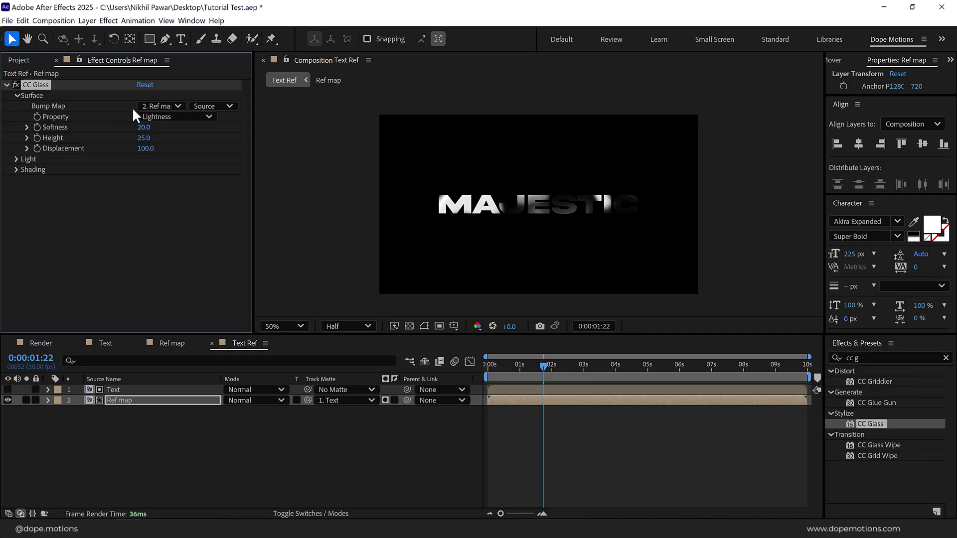
{"action": "left_click", "coordinate": [174, 106]}
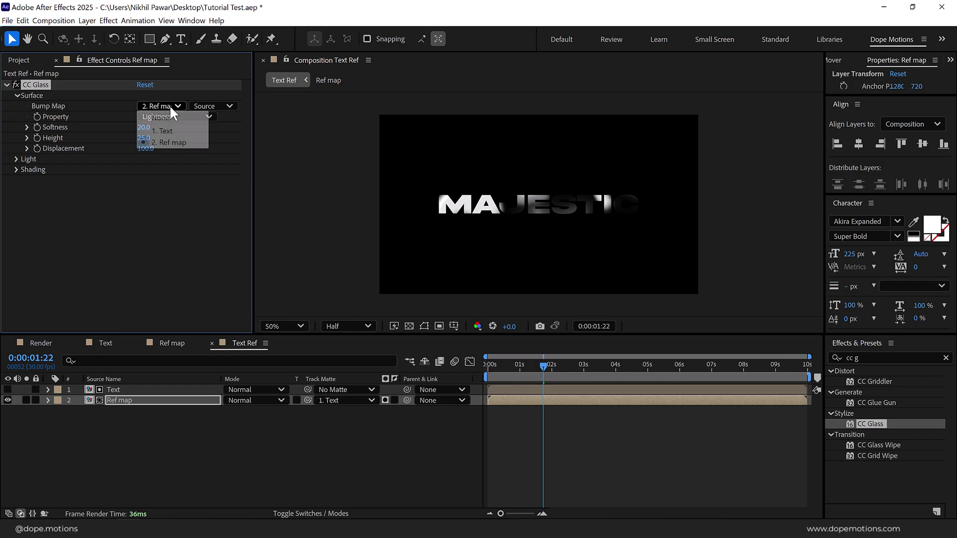
{"action": "left_click", "coordinate": [175, 129]}
- Set the CC Glass surface Property to Luminance
{"action": "key", "text": "slash"}
{"action": "scroll", "coordinate": [486, 218], "scroll_direction": "up", "scroll_amount": 1}
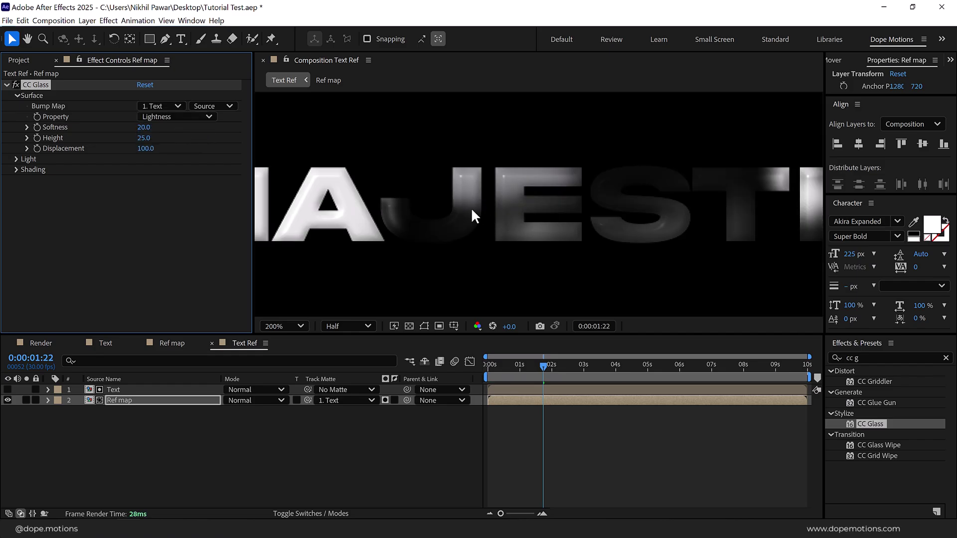
{"action": "left_click_drag", "start_coordinate": [473, 210], "coordinate": [551, 208]}
{"action": "left_click_drag", "start_coordinate": [378, 162], "coordinate": [453, 172]}
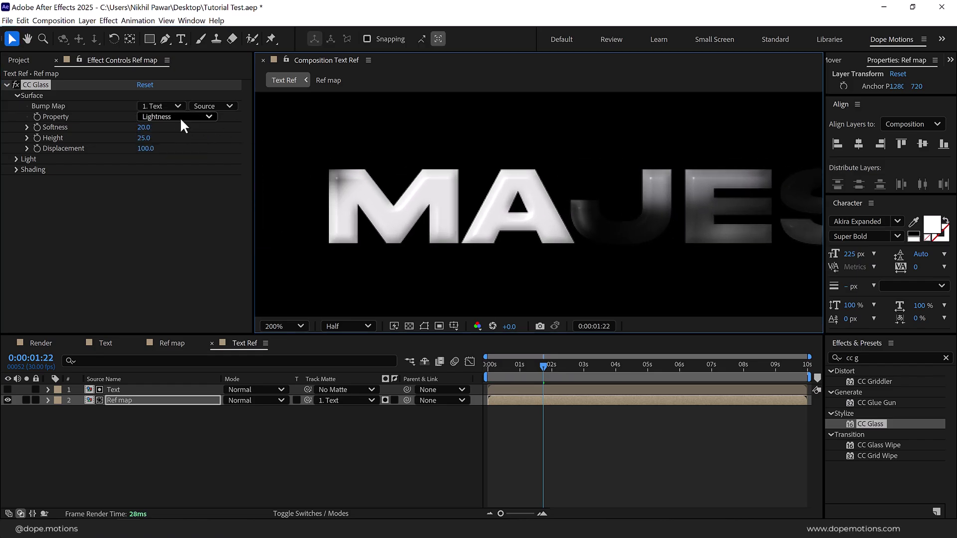
{"action": "left_click", "coordinate": [180, 118]}
{"action": "left_click", "coordinate": [170, 175]}
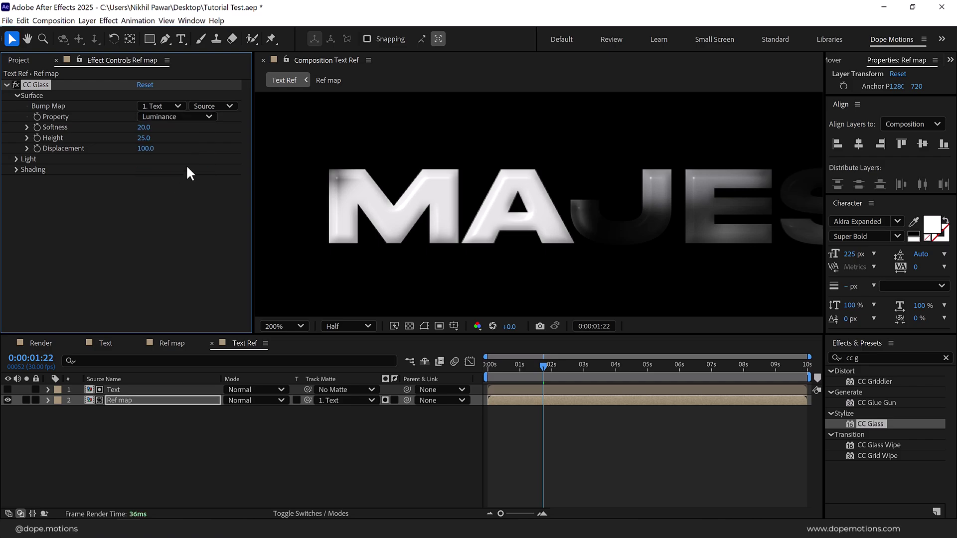
- Set the CC Glass Softness to 35, Height to -35 and Displacement to 370
{"action": "type", "text": "35"}
{"action": "key", "text": "Return"}
{"action": "left_click", "coordinate": [145, 139]}
{"action": "type", "text": "-35"}
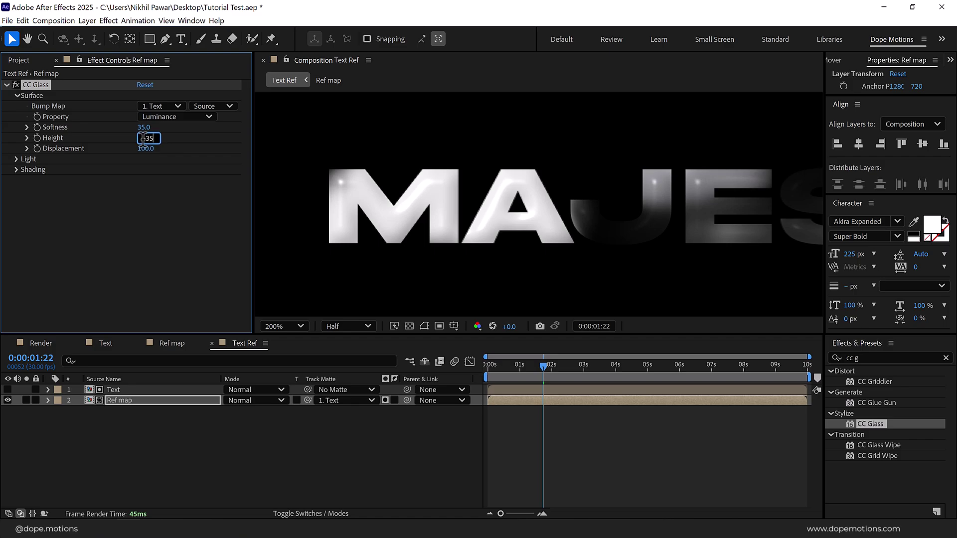
{"action": "key", "text": "Return"}
{"action": "left_click", "coordinate": [147, 148]}
{"action": "type", "text": "370"}
{"action": "key", "text": "Return"}
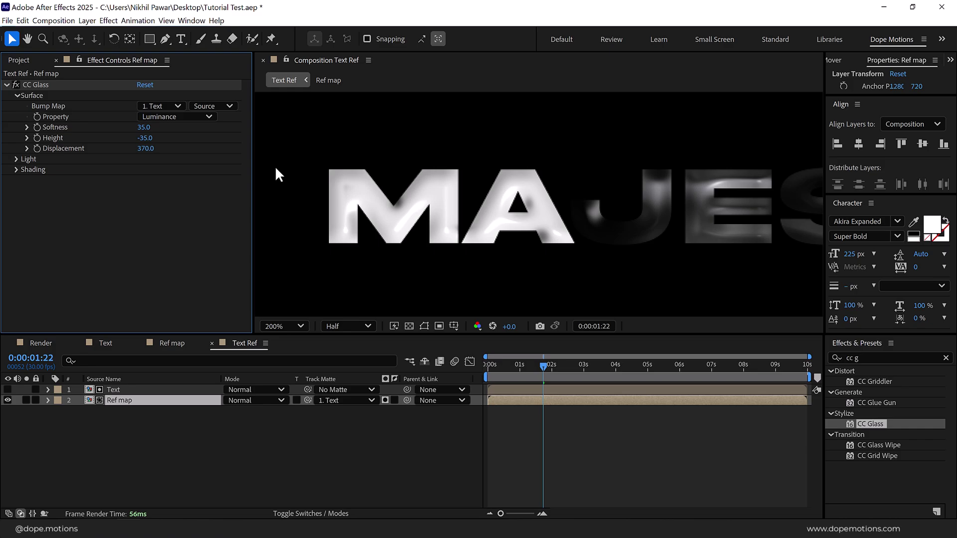
- Add CC Blobbylize to the Ref map layer with the Text layer as its Blob Layer
{"action": "key", "text": "ctrl+5"}
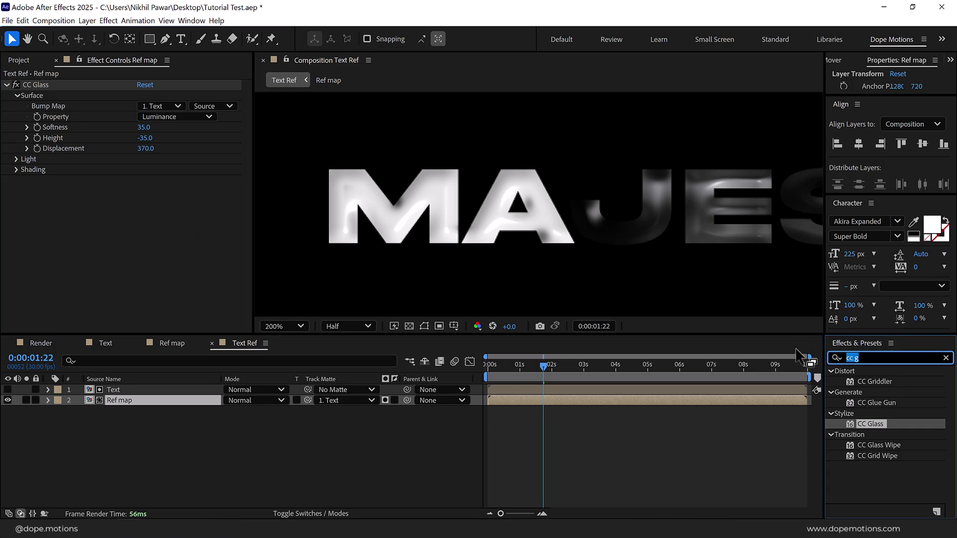
{"action": "type", "text": "cc b"}
{"action": "left_click", "coordinate": [877, 402]}
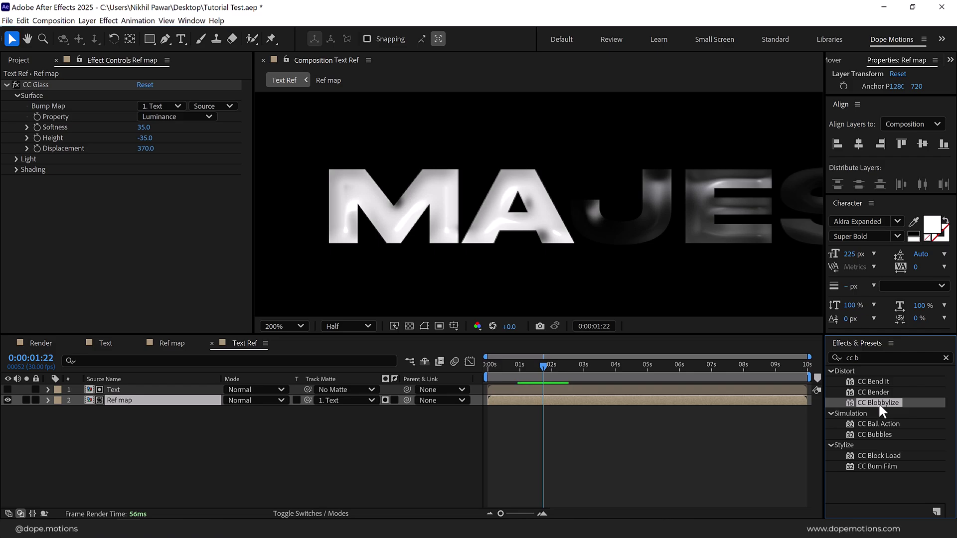
{"action": "double_click", "coordinate": [878, 402]}
{"action": "left_click", "coordinate": [16, 190]}
{"action": "left_click", "coordinate": [145, 202]}
{"action": "left_click", "coordinate": [167, 226]}
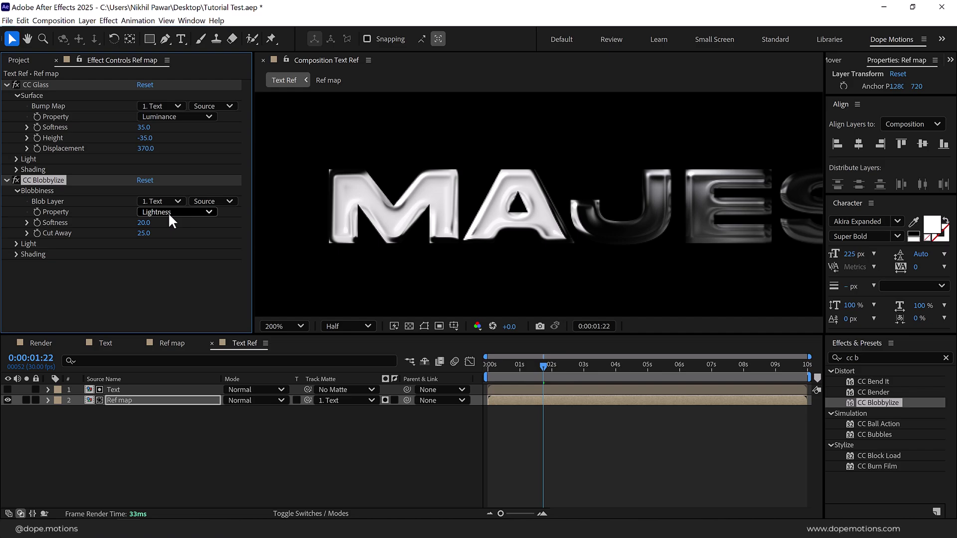
- Set the CC Blobbylize Softness to 10 and scrub through the reflective title to check it
{"action": "left_click", "coordinate": [144, 222]}
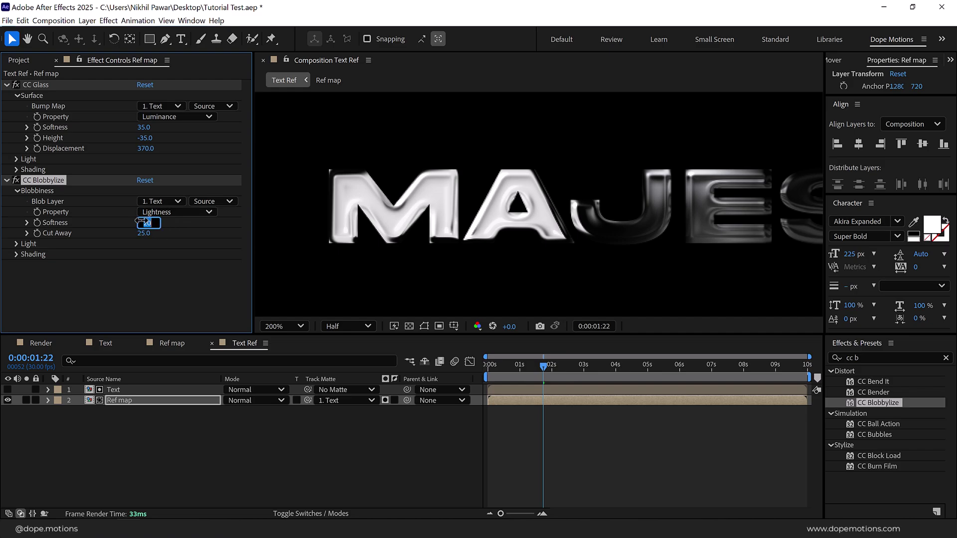
{"action": "type", "text": "10"}
{"action": "key", "text": "Return"}
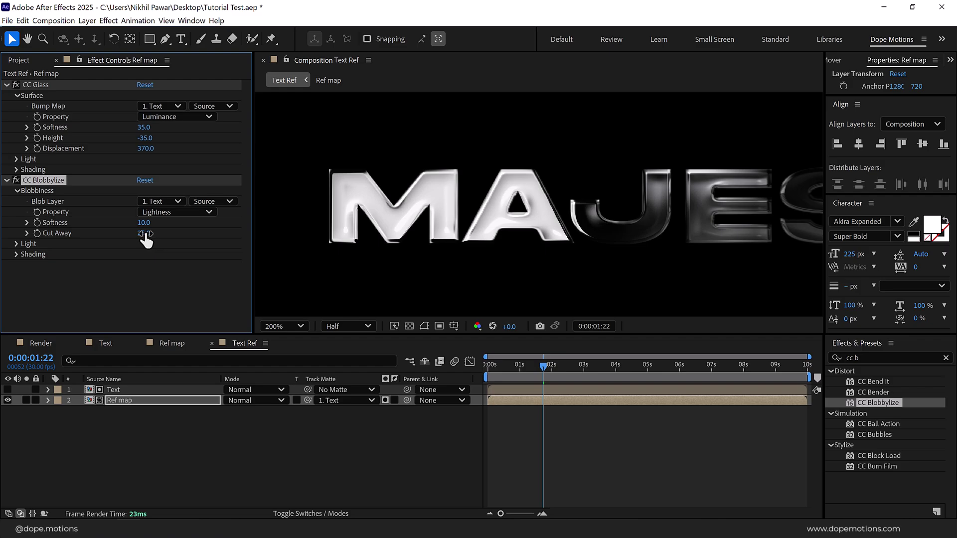
{"action": "left_click", "coordinate": [155, 270]}
{"action": "key", "text": "comma"}
{"action": "left_click_drag", "start_coordinate": [635, 272], "coordinate": [592, 268]}
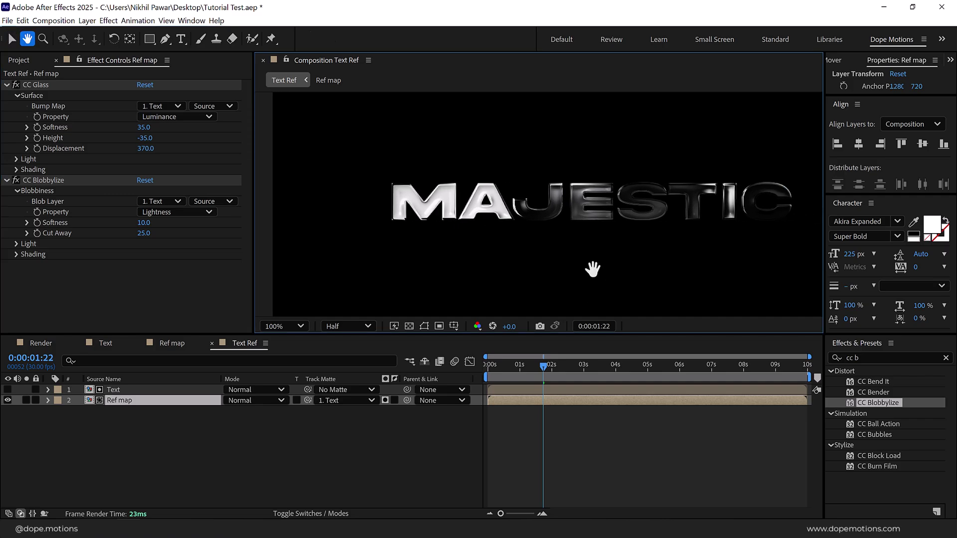
{"action": "left_click_drag", "start_coordinate": [557, 370], "coordinate": [641, 365]}
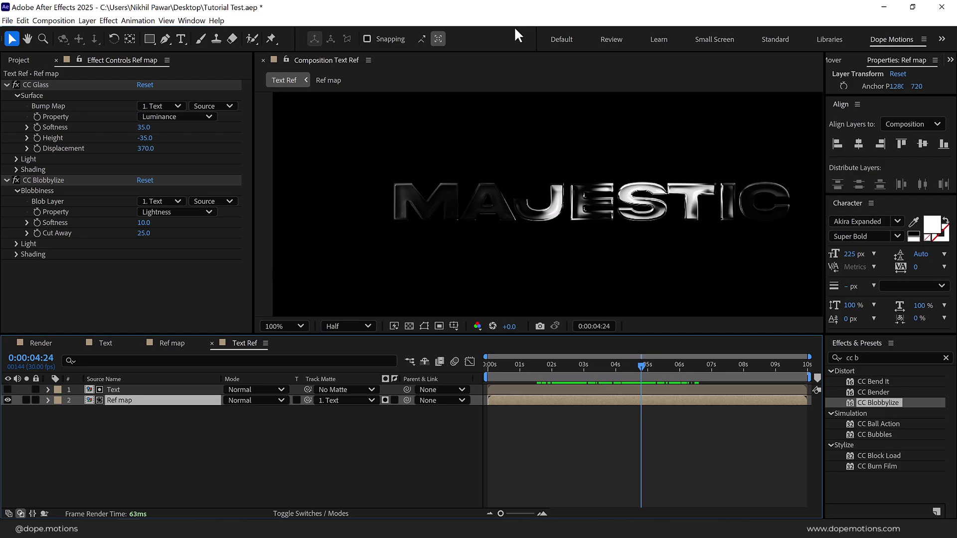
- Add Levels to the Ref map layer with Gamma 1.50 and Output White of about 283
{"action": "left_click", "coordinate": [877, 358]}
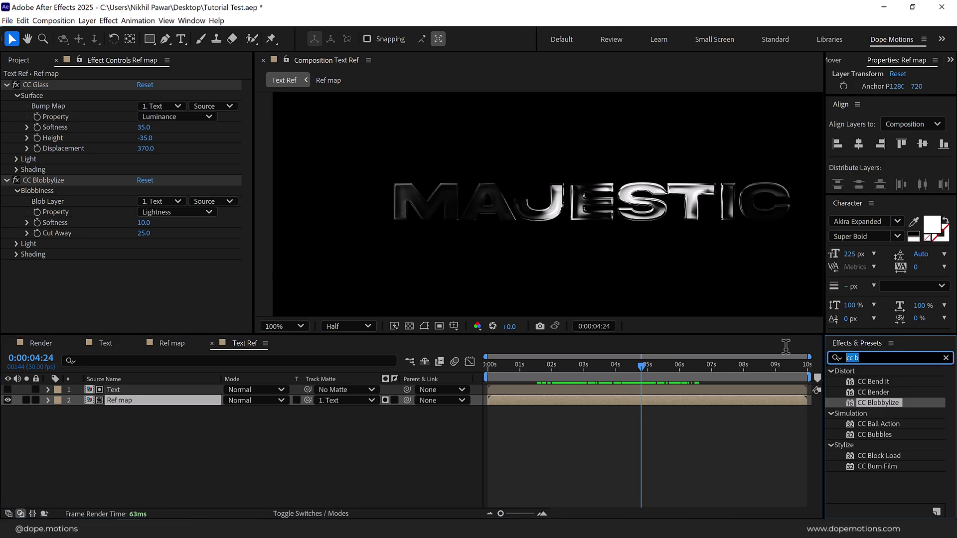
{"action": "type", "text": "leve"}
{"action": "double_click", "coordinate": [878, 435]}
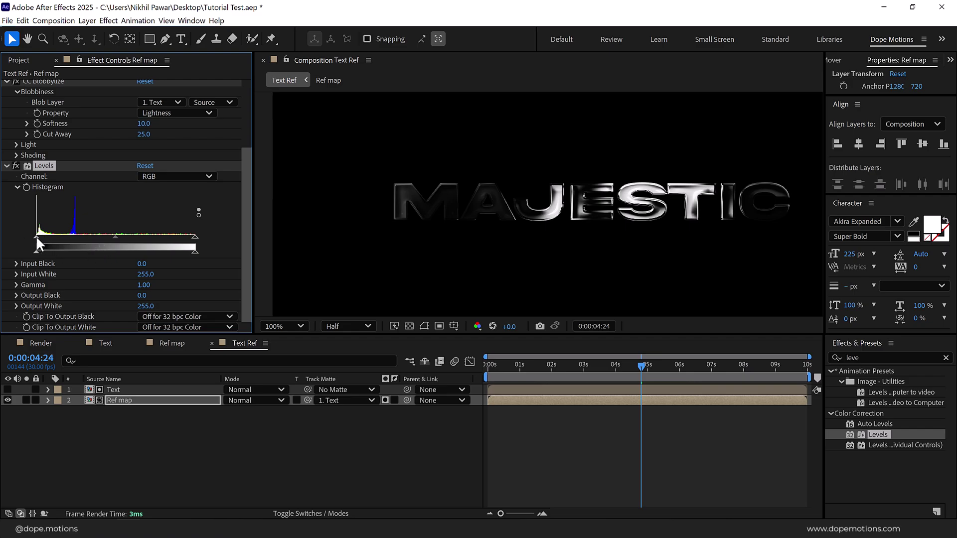
{"action": "left_click_drag", "start_coordinate": [114, 236], "coordinate": [102, 236]}
{"action": "left_click", "coordinate": [148, 285]}
{"action": "type", "text": "1.50"}
{"action": "key", "text": "Return"}
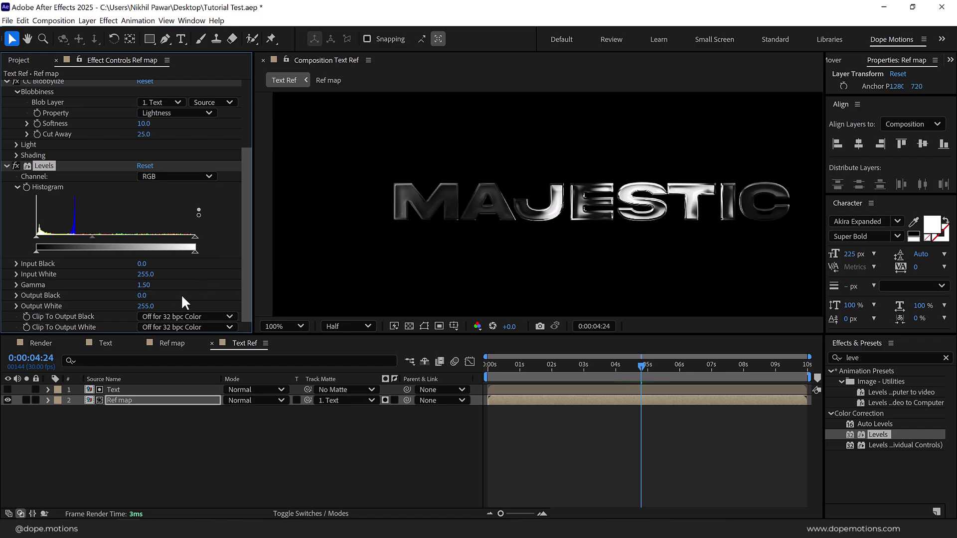
{"action": "left_click_drag", "start_coordinate": [146, 306], "coordinate": [158, 308]}
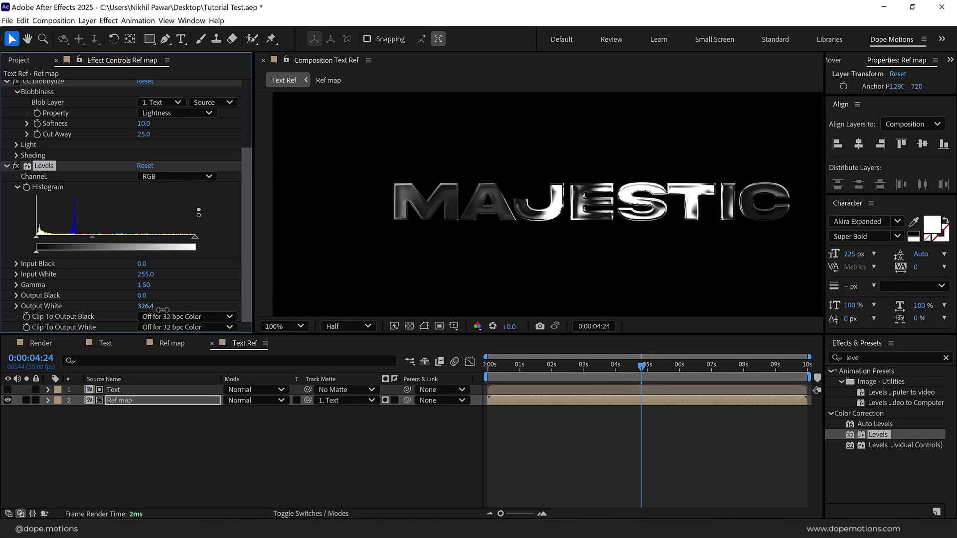
{"action": "left_click_drag", "start_coordinate": [160, 309], "coordinate": [152, 313]}
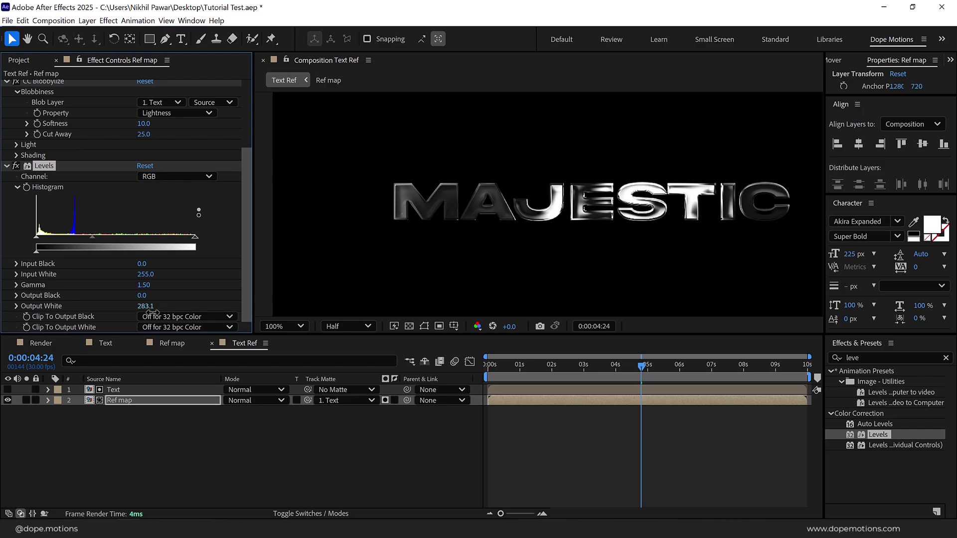
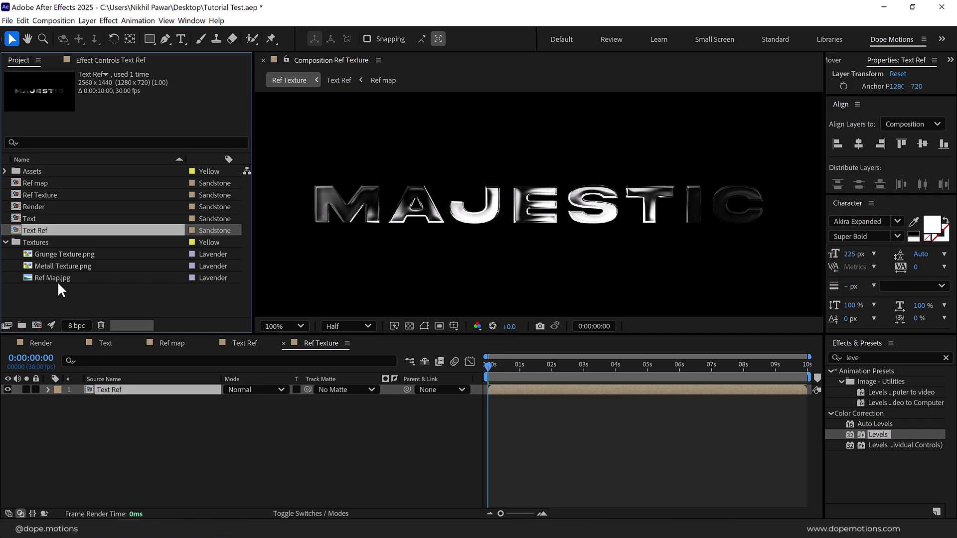
- Place Metall Texture.png above Text Ref in the Ref Texture composition and scale it to 63%
{"action": "left_click_drag", "start_coordinate": [51, 267], "coordinate": [105, 388]}
{"action": "key", "text": "comma"}
{"action": "key", "text": "comma"}
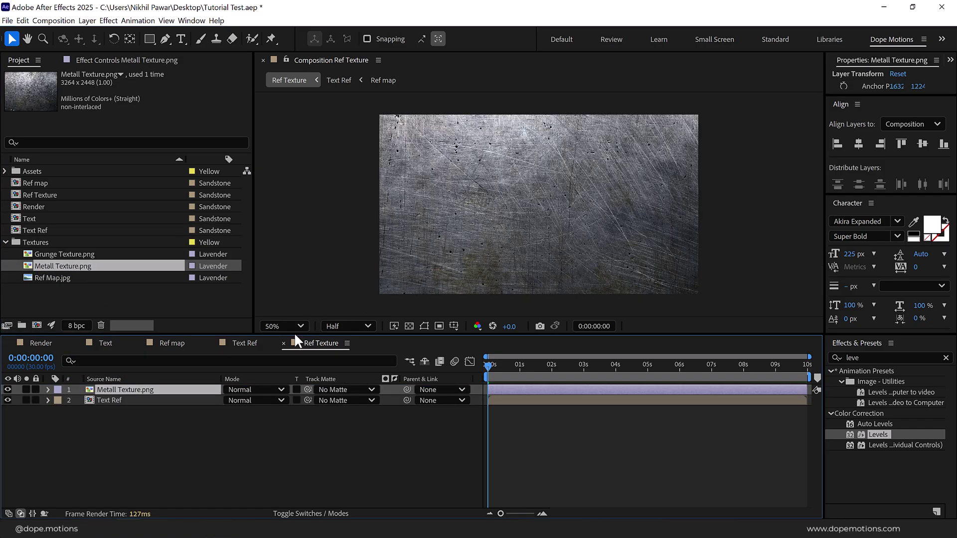
{"action": "key", "text": "s"}
{"action": "mouse_move", "coordinate": [263, 400]}
{"action": "left_mouse_down"}
{"action": "mouse_move", "coordinate": [219, 401]}
{"action": "mouse_move", "coordinate": [252, 400]}
{"action": "left_mouse_up"}
- Set the Metall Texture.png layer to Overlay blending and preserve underlying transparency
{"action": "left_click", "coordinate": [253, 390]}
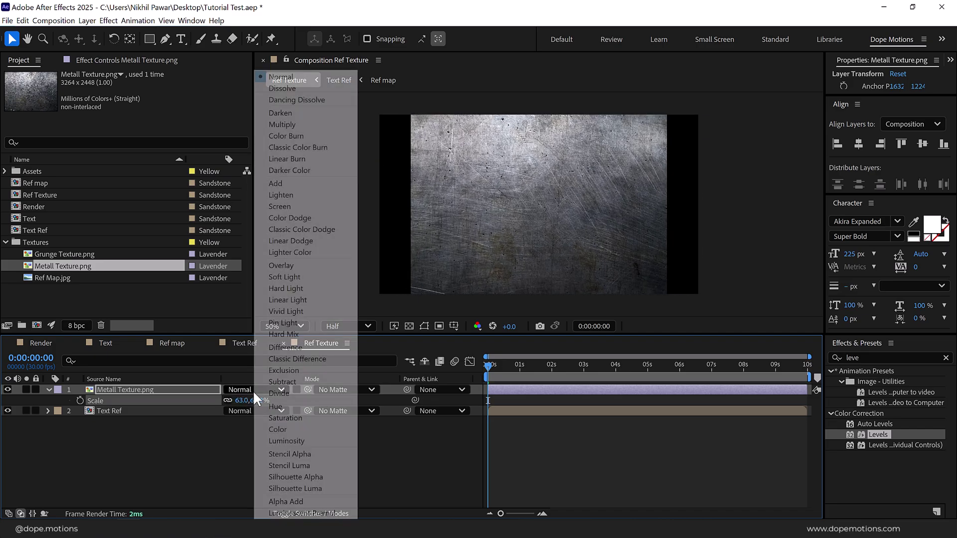
{"action": "left_click", "coordinate": [285, 264]}
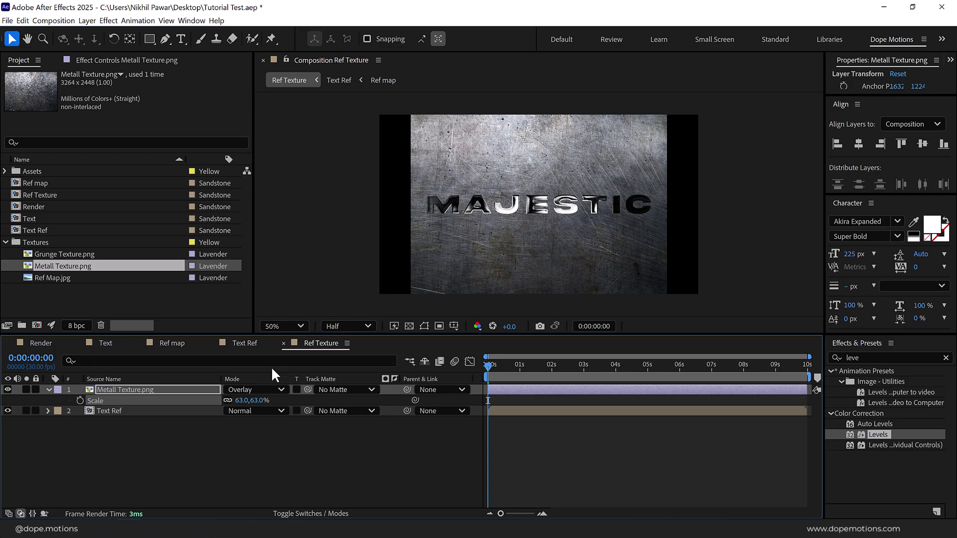
{"action": "left_click", "coordinate": [297, 389]}
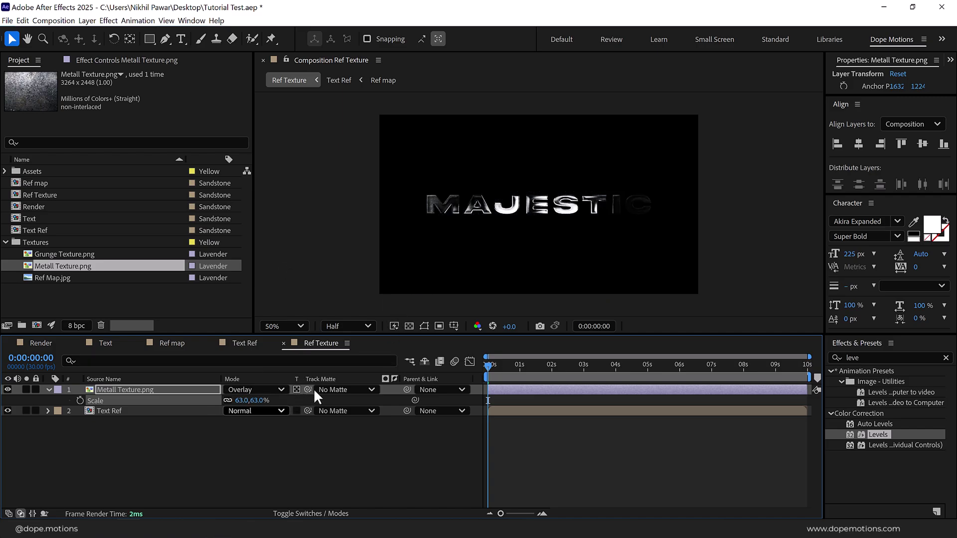
- Inspect the metal texture on the letters up close while scrubbing to 0:00:05:04, and collapse the layer's properties
{"action": "left_click", "coordinate": [123, 389]}
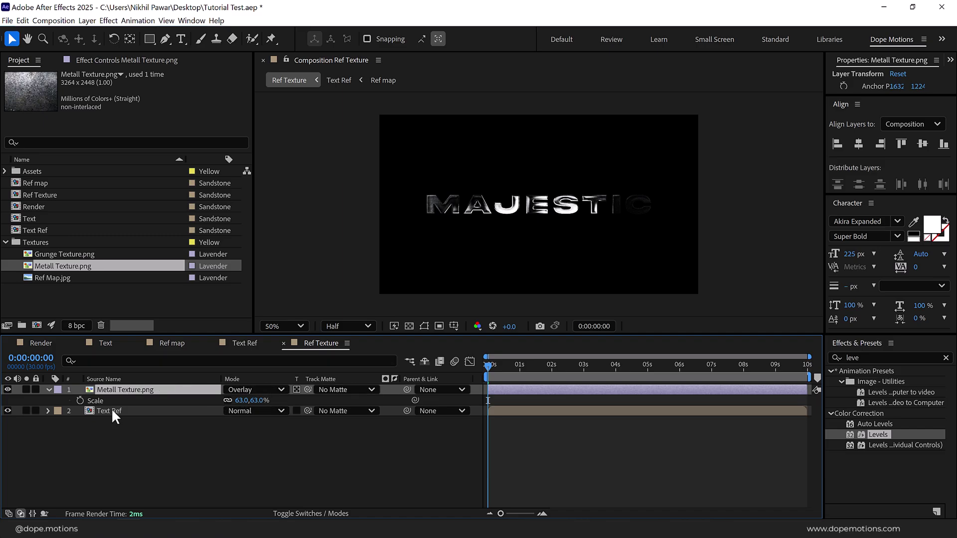
{"action": "scroll", "coordinate": [531, 215], "scroll_direction": "up", "scroll_amount": 2}
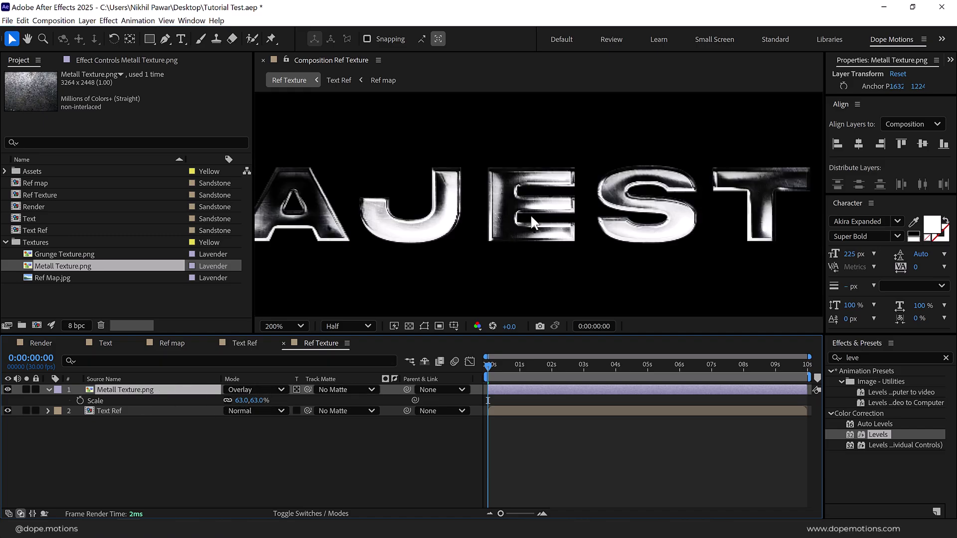
{"action": "scroll", "coordinate": [432, 184], "scroll_direction": "left", "scroll_amount": 2}
{"action": "left_click_drag", "start_coordinate": [491, 365], "coordinate": [651, 367]}
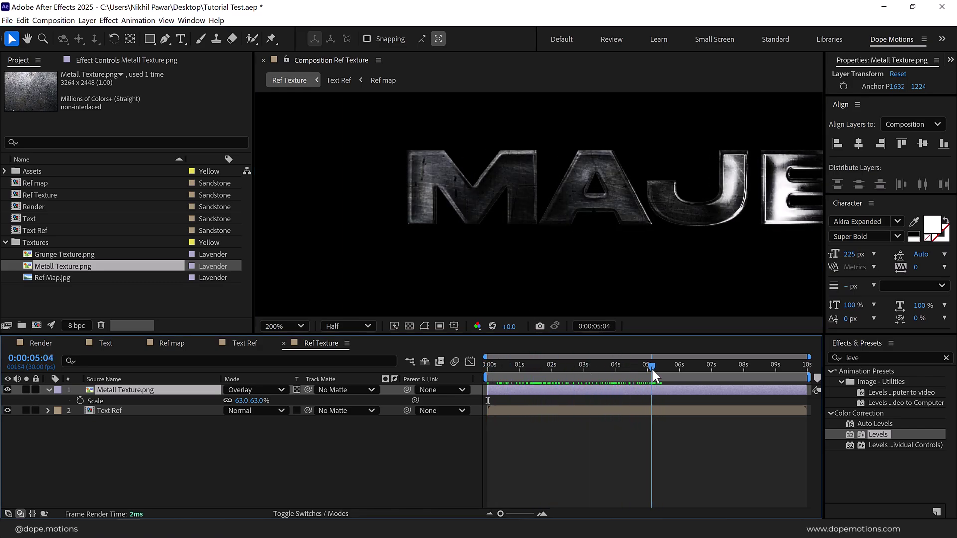
{"action": "scroll", "coordinate": [497, 225], "scroll_direction": "right", "scroll_amount": 2}
{"action": "scroll", "coordinate": [621, 213], "scroll_direction": "down", "scroll_amount": 2}
{"action": "left_click", "coordinate": [49, 389]}
{"action": "left_click", "coordinate": [226, 402]}
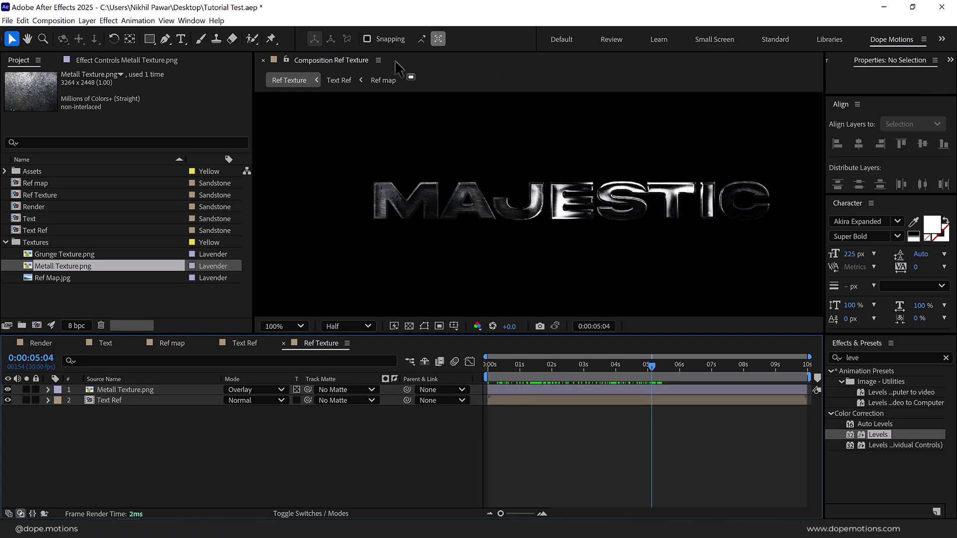
- Add Grunge Texture.png above the metal texture with Overlay blending and preserve underlying transparency
{"action": "left_click_drag", "start_coordinate": [63, 256], "coordinate": [113, 384]}
{"action": "left_click", "coordinate": [259, 386]}
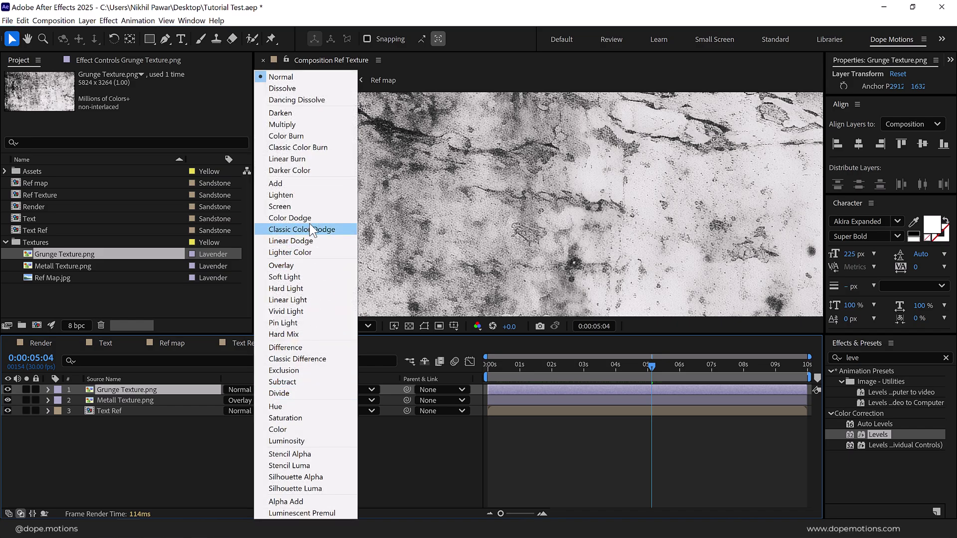
{"action": "left_click", "coordinate": [294, 265]}
{"action": "left_click", "coordinate": [297, 389]}
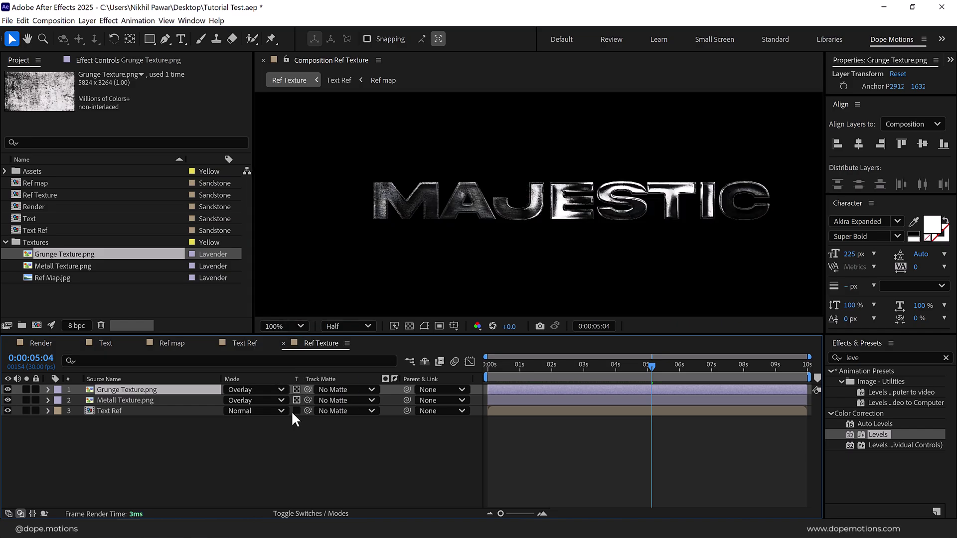
{"action": "left_click", "coordinate": [314, 428]}
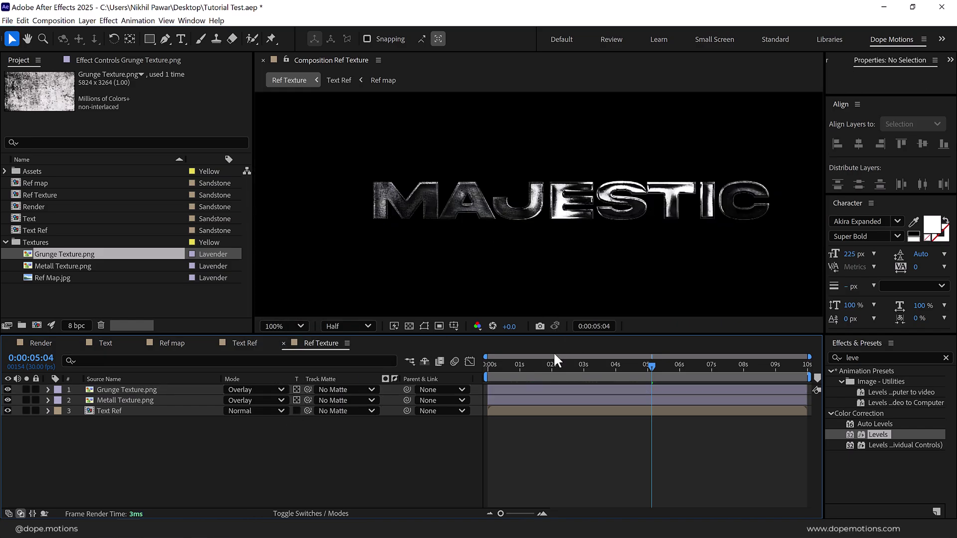
- Collapse the Textures folder in the project and give the Ref Texture composition a red label
{"action": "left_click_drag", "start_coordinate": [502, 366], "coordinate": [571, 381]}
{"action": "left_click", "coordinate": [6, 243]}
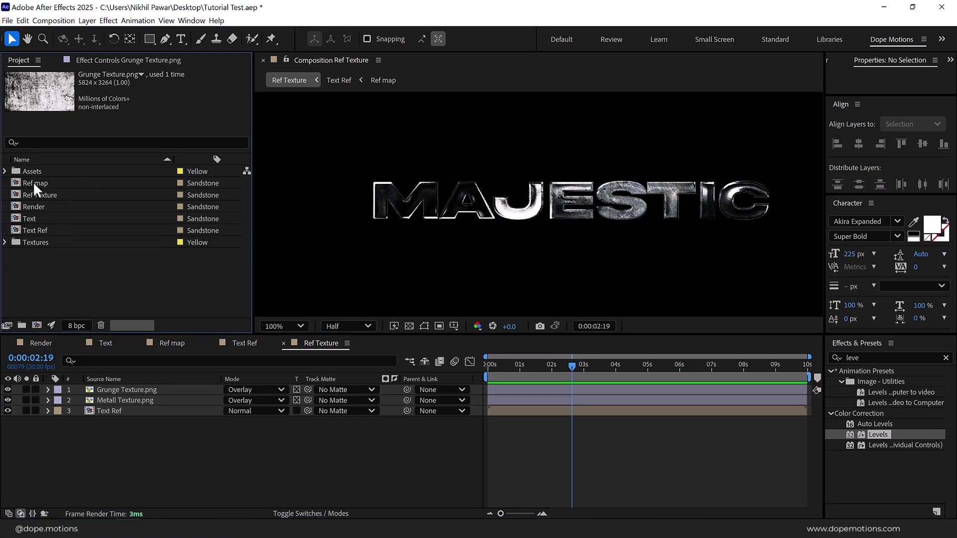
{"action": "left_click", "coordinate": [180, 194]}
{"action": "left_click", "coordinate": [220, 222]}
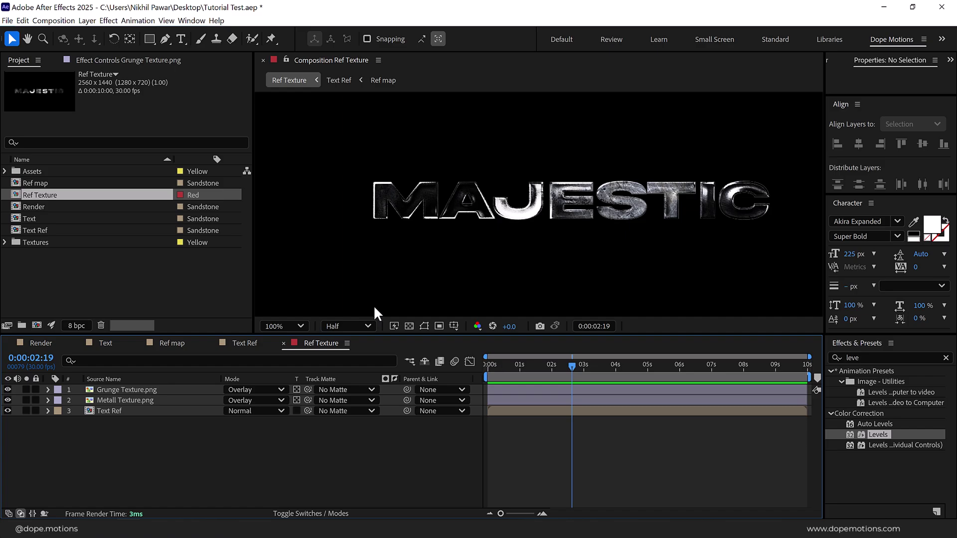
{"action": "left_click", "coordinate": [108, 294]}
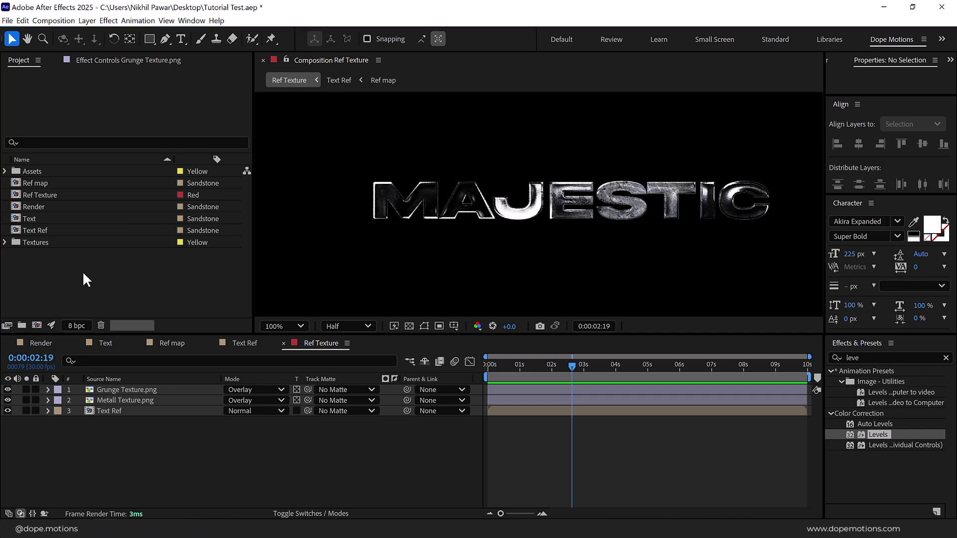
- Create a new 2560 x 1440 composition named Light, 10 seconds long at 30 fps
{"action": "left_click", "coordinate": [37, 326]}
{"action": "type", "text": "Light"}
{"action": "left_click", "coordinate": [588, 439]}
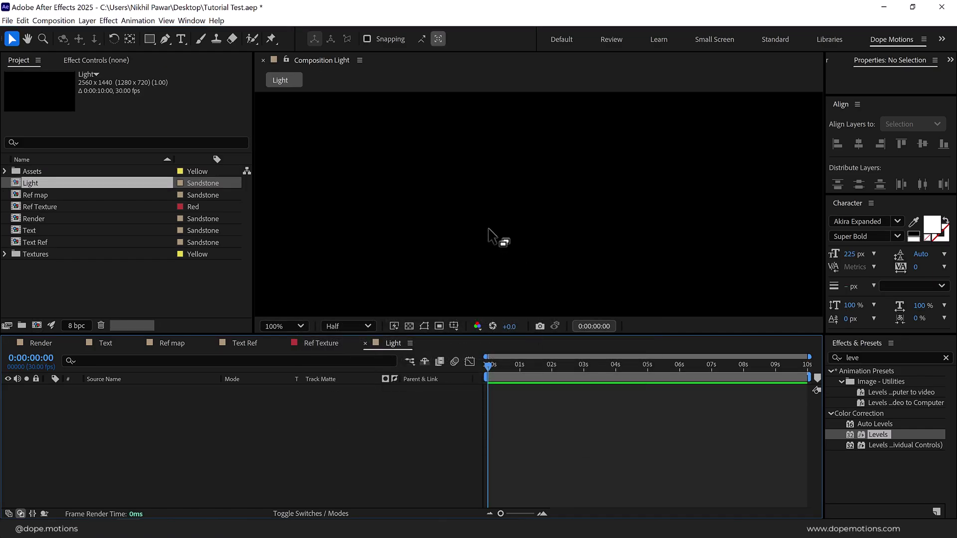
- Draw a thin horizontal rectangle extending past both sides of the Light composition and centre it horizontally and vertically
{"action": "left_click", "coordinate": [149, 39]}
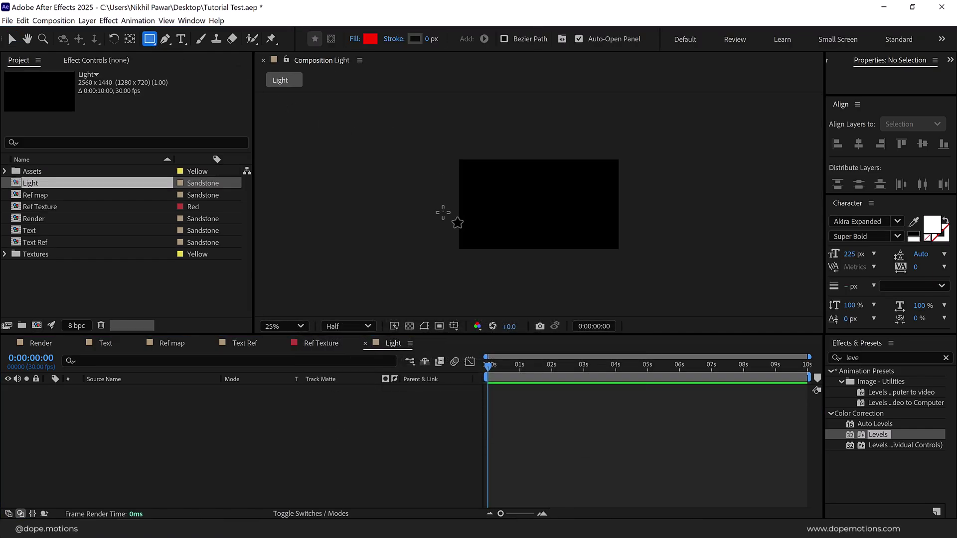
{"action": "left_click_drag", "start_coordinate": [392, 199], "coordinate": [684, 203]}
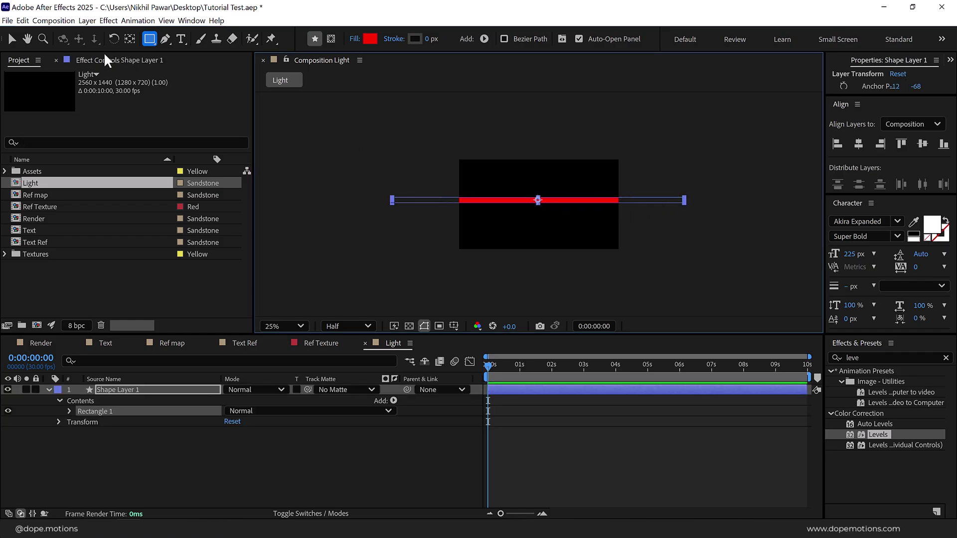
{"action": "left_click", "coordinate": [12, 43]}
{"action": "left_click", "coordinate": [858, 143]}
{"action": "left_click", "coordinate": [922, 143]}
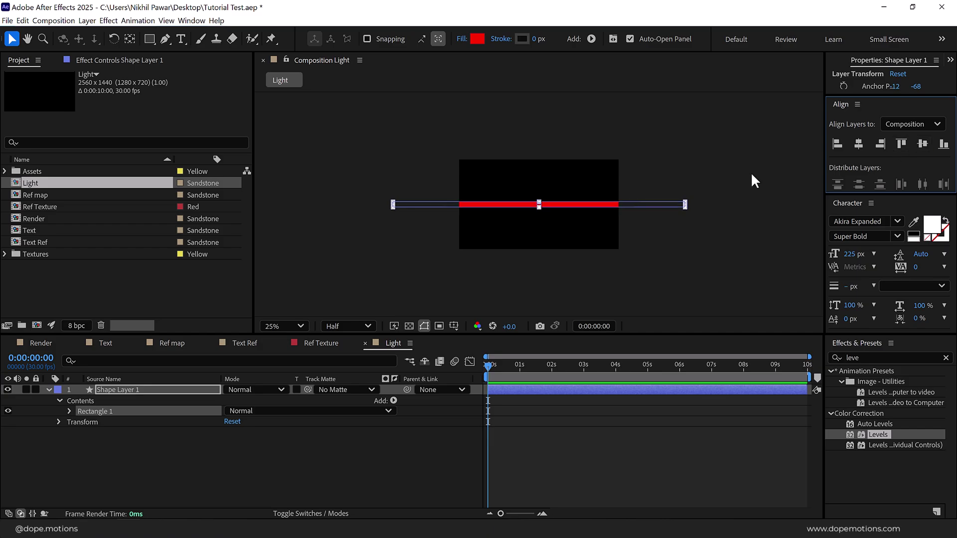
- Change the rectangle's fill from solid colour to a linear gradient
{"action": "left_click", "coordinate": [552, 214]}
{"action": "key", "text": "period"}
{"action": "key", "text": "period"}
{"action": "left_click", "coordinate": [542, 206]}
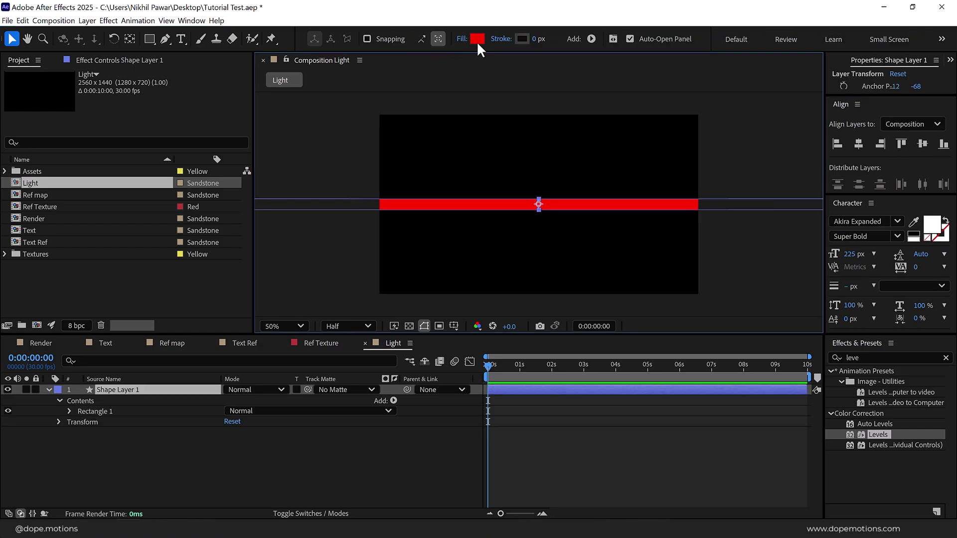
{"action": "left_click", "coordinate": [462, 40]}
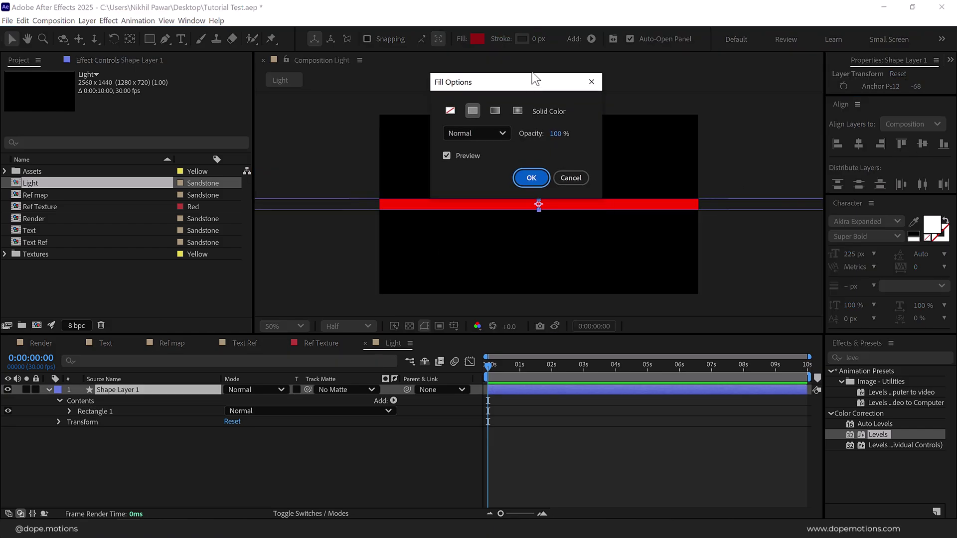
{"action": "left_click", "coordinate": [491, 86]}
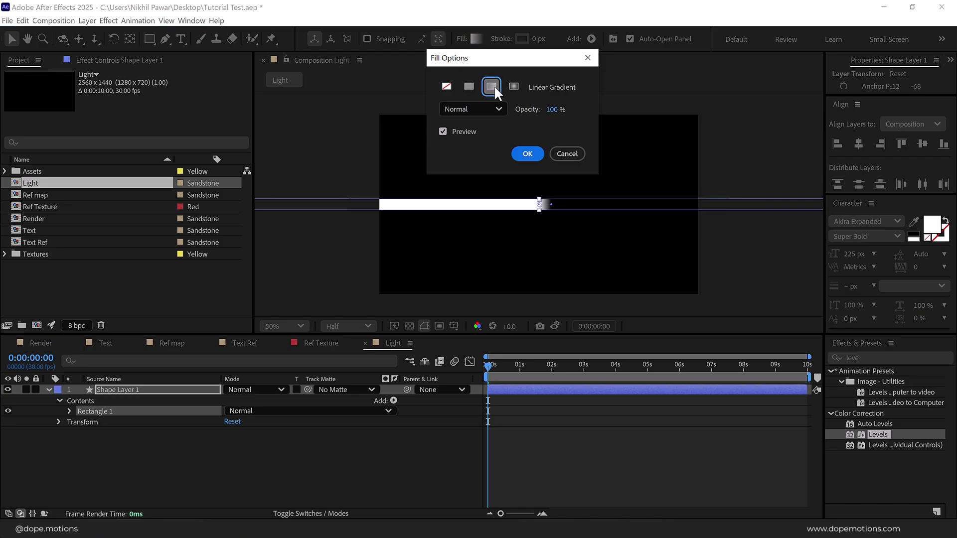
{"action": "left_click", "coordinate": [526, 152]}
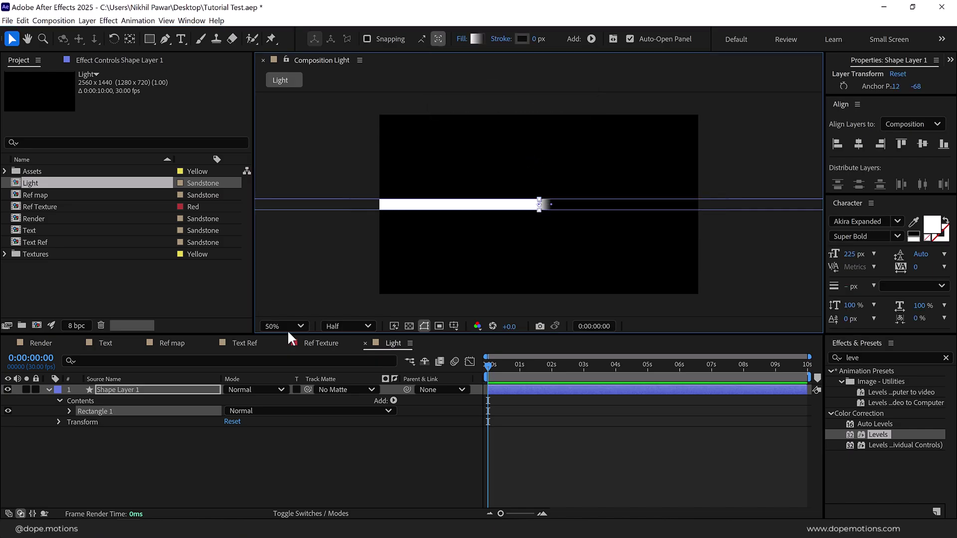
- Edit the gradient fill's colours, adding a white stop at 49.9% and making the starting stop black
{"action": "left_click", "coordinate": [68, 411]}
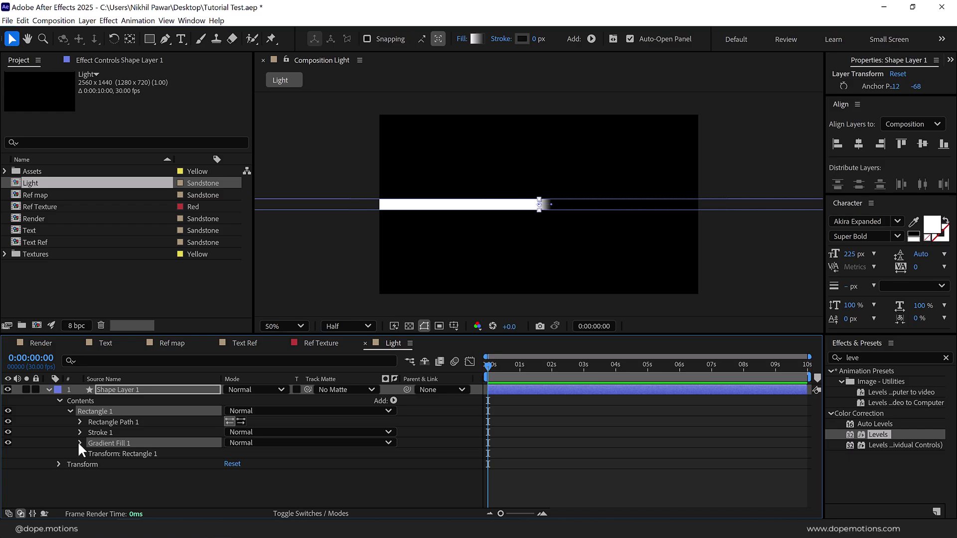
{"action": "left_click", "coordinate": [79, 442]}
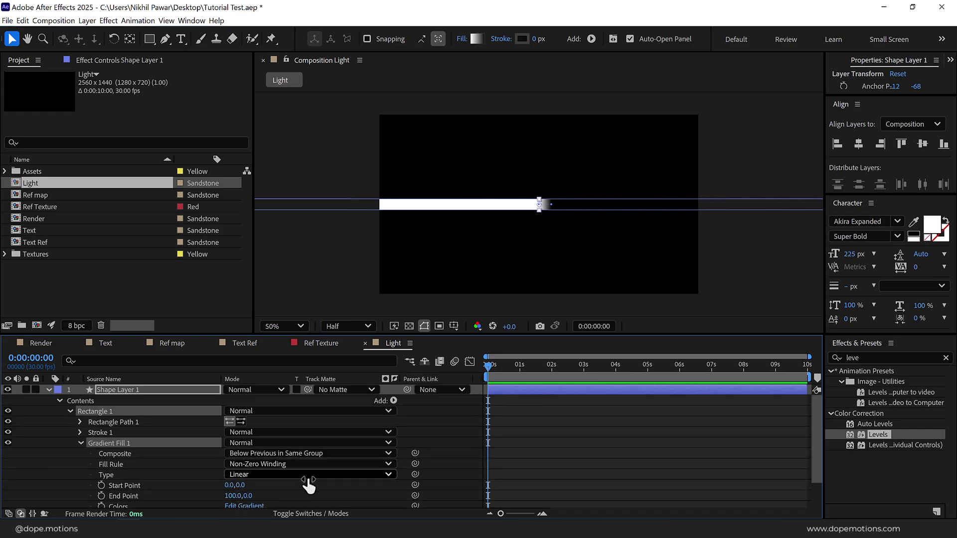
{"action": "scroll", "coordinate": [299, 486], "scroll_direction": "down", "scroll_amount": 3}
{"action": "left_click", "coordinate": [254, 475]}
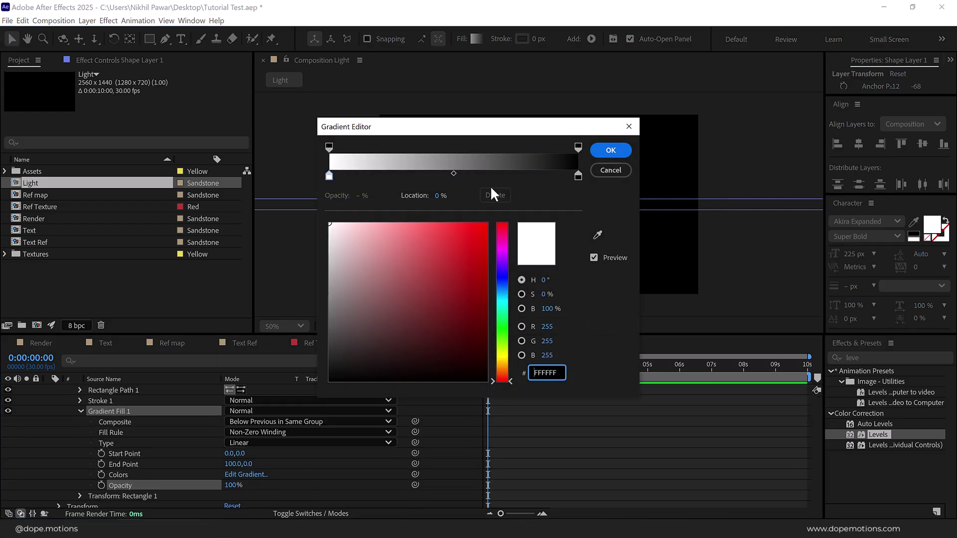
{"action": "left_click", "coordinate": [453, 176]}
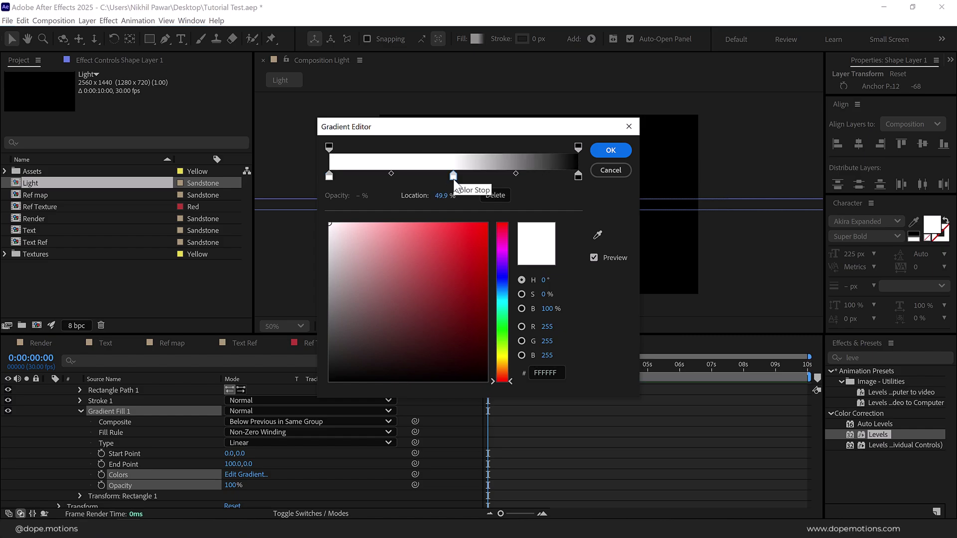
{"action": "left_click", "coordinate": [329, 176]}
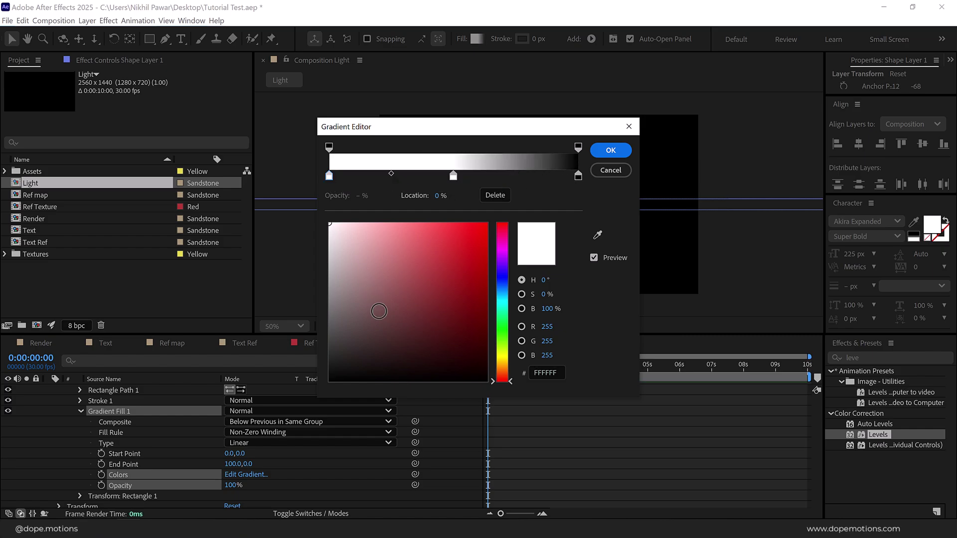
{"action": "left_click_drag", "start_coordinate": [377, 313], "coordinate": [302, 397]}
{"action": "left_click", "coordinate": [602, 155]}
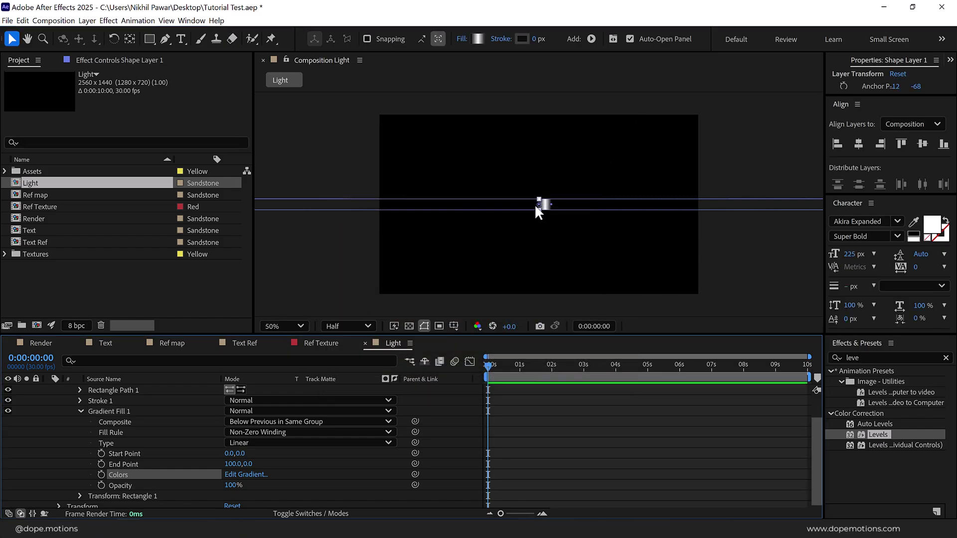
- Move the gradient's end point to about -0.2, 44.2 and its start point to about -0.5, -45.5, spanning the bar's height, and collapse the layer
{"action": "key", "text": "period"}
{"action": "key", "text": "period"}
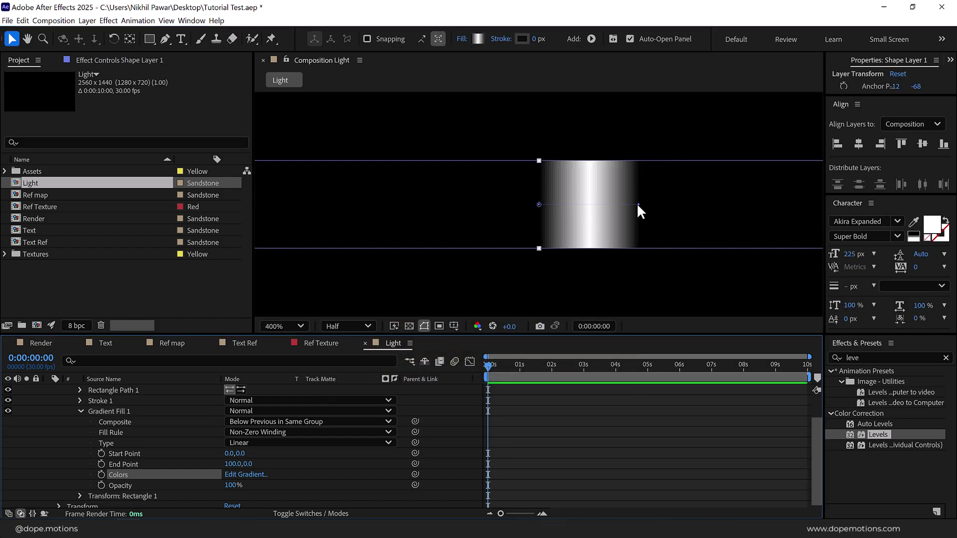
{"action": "left_click_drag", "start_coordinate": [636, 202], "coordinate": [538, 248]}
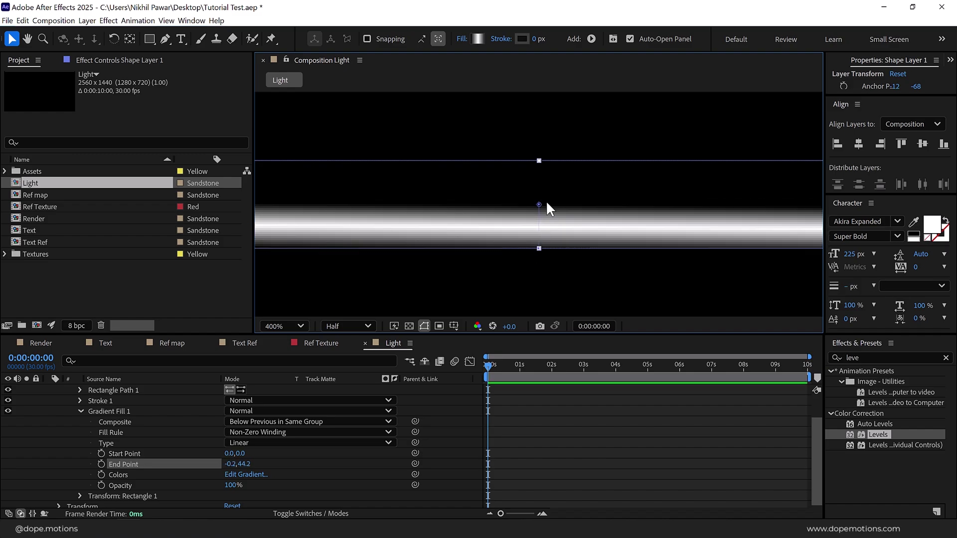
{"action": "left_click_drag", "start_coordinate": [540, 206], "coordinate": [540, 159]}
{"action": "key", "text": "comma"}
{"action": "key", "text": "comma"}
{"action": "key", "text": "comma"}
{"action": "key", "text": "comma"}
{"action": "key", "text": "comma"}
{"action": "key", "text": "comma"}
{"action": "left_click", "coordinate": [599, 422]}
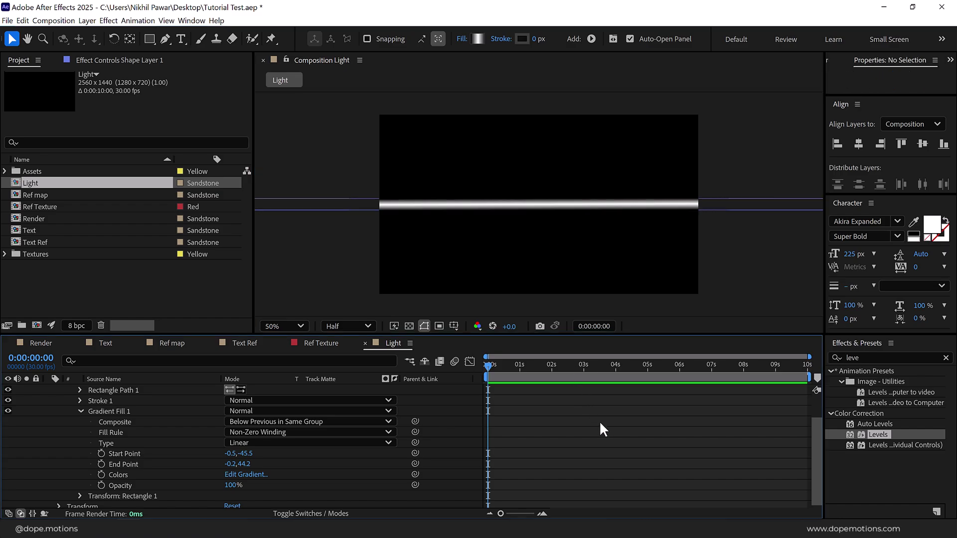
{"action": "scroll", "coordinate": [42, 395], "scroll_direction": "up", "scroll_amount": 2}
{"action": "left_click", "coordinate": [49, 390]}
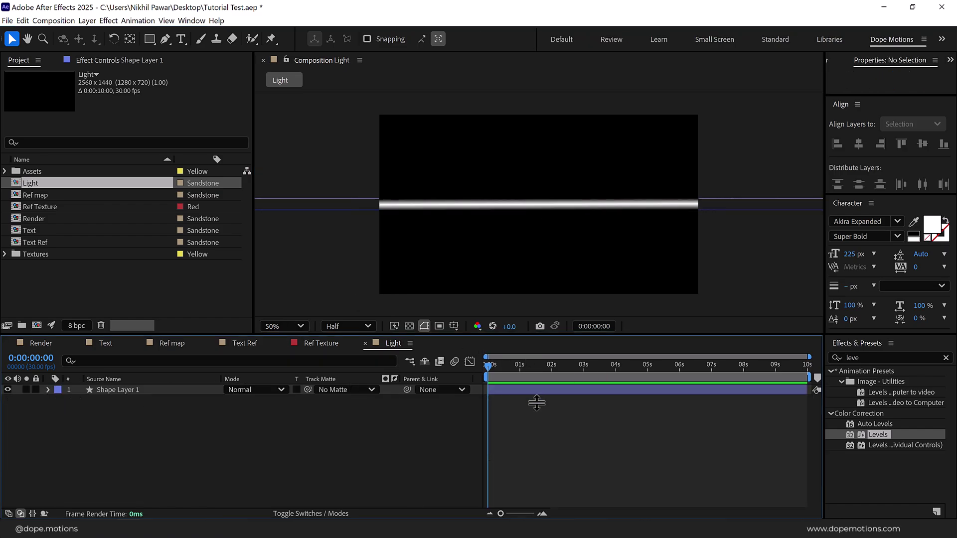
- Set the shape layer's Position to 1280, 942 at 0:00:01:15 and keyframe it there
{"action": "scroll", "coordinate": [538, 395], "scroll_direction": "up", "scroll_amount": 4}
{"action": "left_click_drag", "start_coordinate": [599, 515], "coordinate": [455, 513]}
{"action": "left_click_drag", "start_coordinate": [606, 367], "coordinate": [676, 380]}
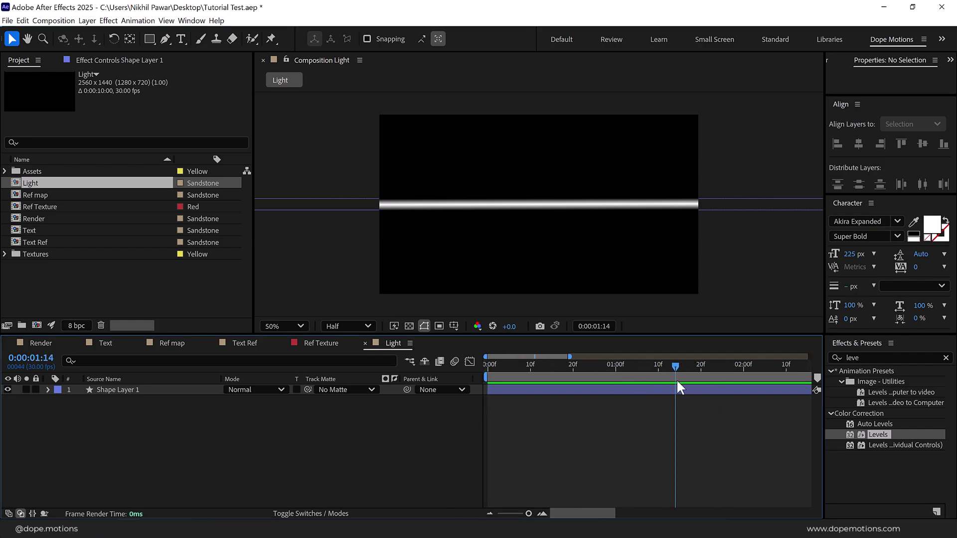
{"action": "key", "text": "Page_Down"}
{"action": "left_click", "coordinate": [149, 389]}
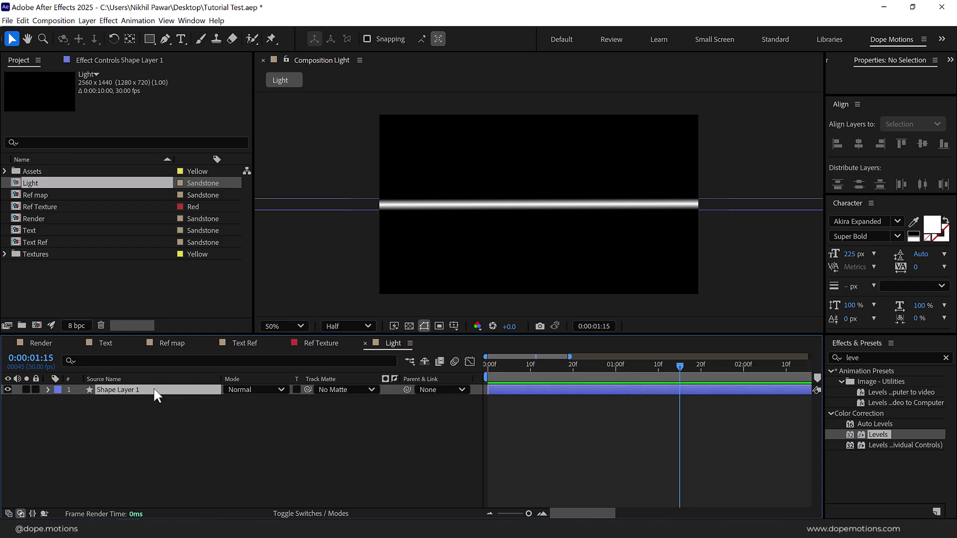
{"action": "key", "text": "p"}
{"action": "left_click_drag", "start_coordinate": [256, 400], "coordinate": [679, 400]}
{"action": "left_click_drag", "start_coordinate": [386, 401], "coordinate": [392, 401]}
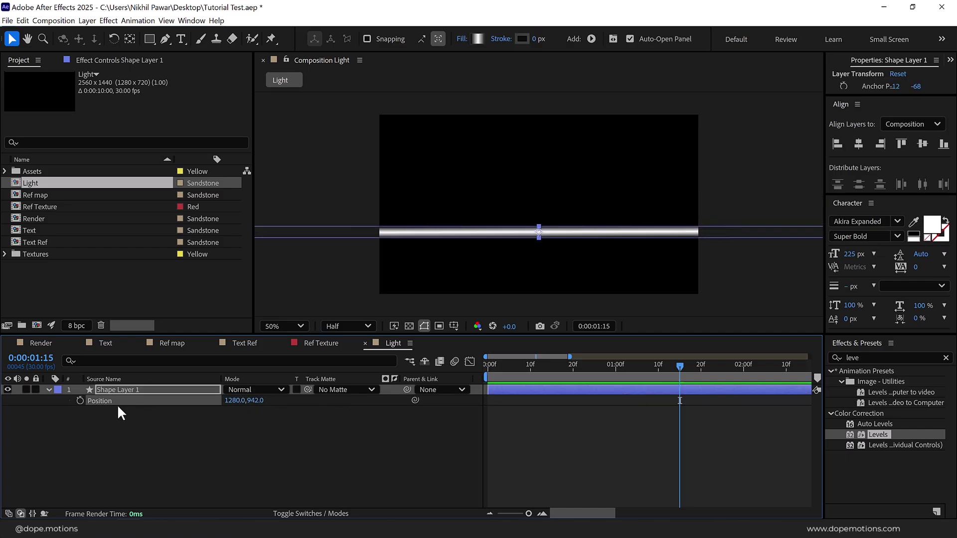
{"action": "left_click", "coordinate": [80, 401]}
- Set Position to 1280, 504 at 0:00:00:00 and apply Easy Ease to both keyframes
{"action": "left_click_drag", "start_coordinate": [669, 368], "coordinate": [410, 384]}
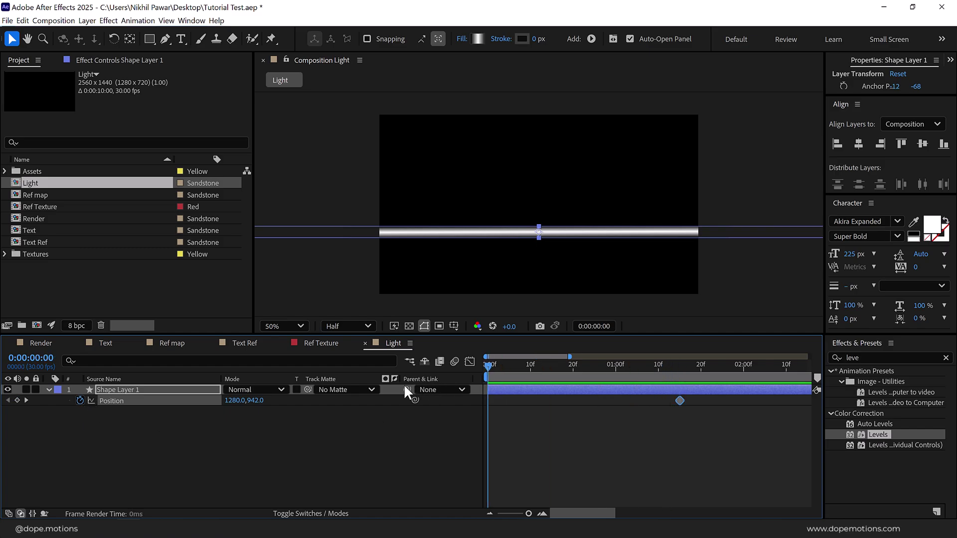
{"action": "mouse_move", "coordinate": [248, 400]}
{"action": "left_mouse_down"}
{"action": "mouse_move", "coordinate": [233, 406]}
{"action": "mouse_move", "coordinate": [246, 417]}
{"action": "mouse_move", "coordinate": [249, 408]}
{"action": "left_mouse_up"}
{"action": "left_click_drag", "start_coordinate": [714, 416], "coordinate": [486, 398]}
{"action": "right_click", "coordinate": [489, 399]}
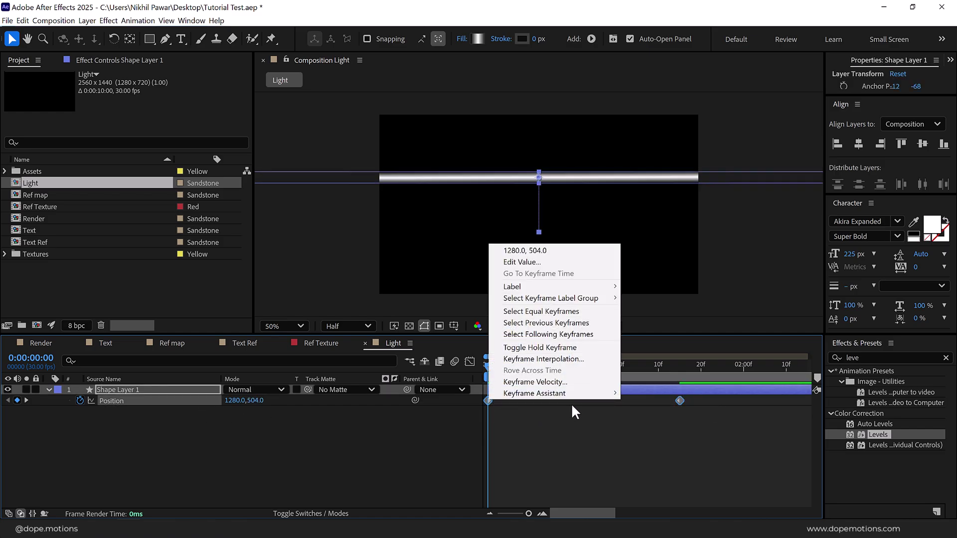
{"action": "mouse_move", "coordinate": [606, 394]}
{"action": "left_click", "coordinate": [646, 427]}
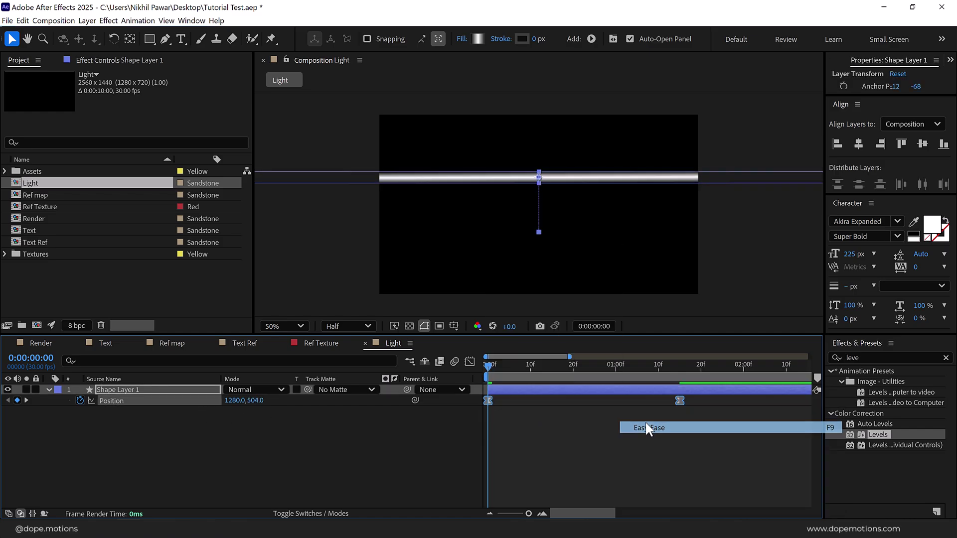
- Shape the Position speed graph to peak just after the first keyframe and slow gradually, and preview the motion
{"action": "left_click", "coordinate": [469, 360]}
{"action": "left_click_drag", "start_coordinate": [705, 402], "coordinate": [494, 483]}
{"action": "key", "text": "space"}
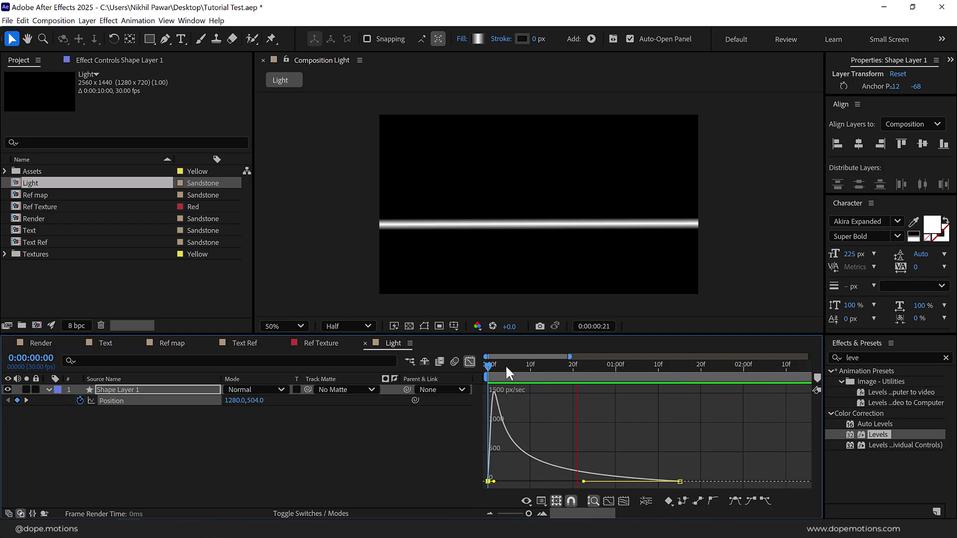
{"action": "left_click", "coordinate": [470, 361]}
{"action": "left_click", "coordinate": [343, 454]}
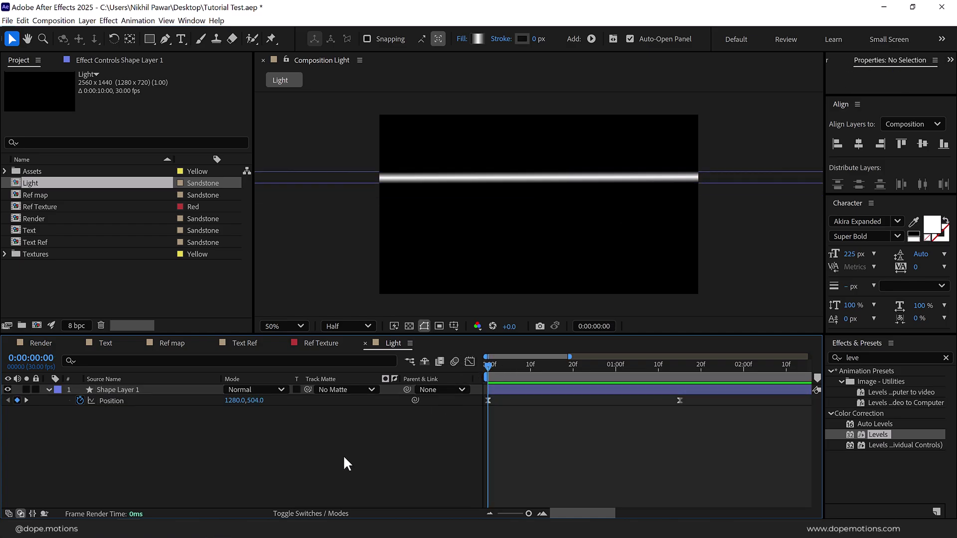
- Rename the shape layer Light and collapse its properties
{"action": "left_click", "coordinate": [109, 388]}
{"action": "key", "text": "Return"}
{"action": "type", "text": "L"}
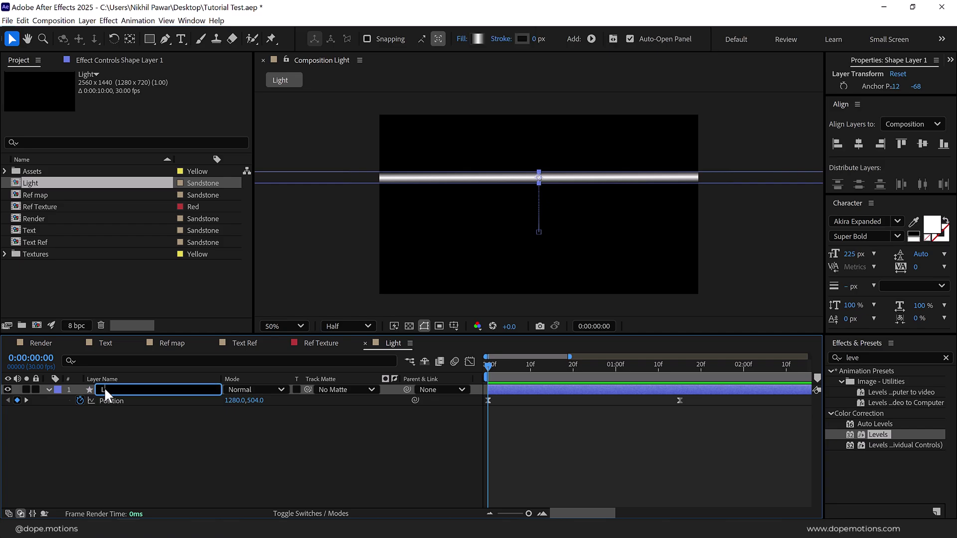
{"action": "type", "text": "ight"}
{"action": "key", "text": "Return"}
{"action": "left_click", "coordinate": [48, 390]}
- Add an adjustment layer above the Light layer and name it Displace
{"action": "right_click", "coordinate": [155, 423]}
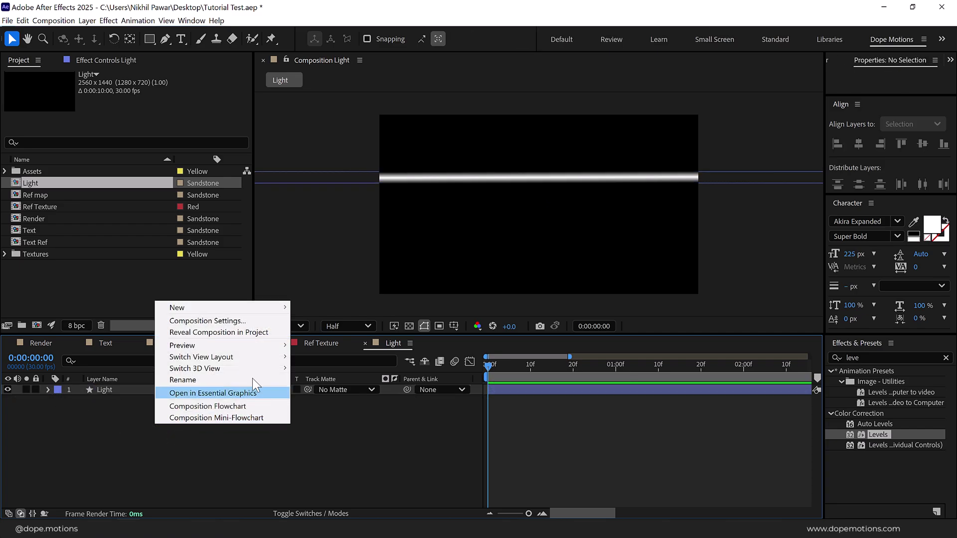
{"action": "mouse_move", "coordinate": [252, 306]}
{"action": "left_click", "coordinate": [350, 387]}
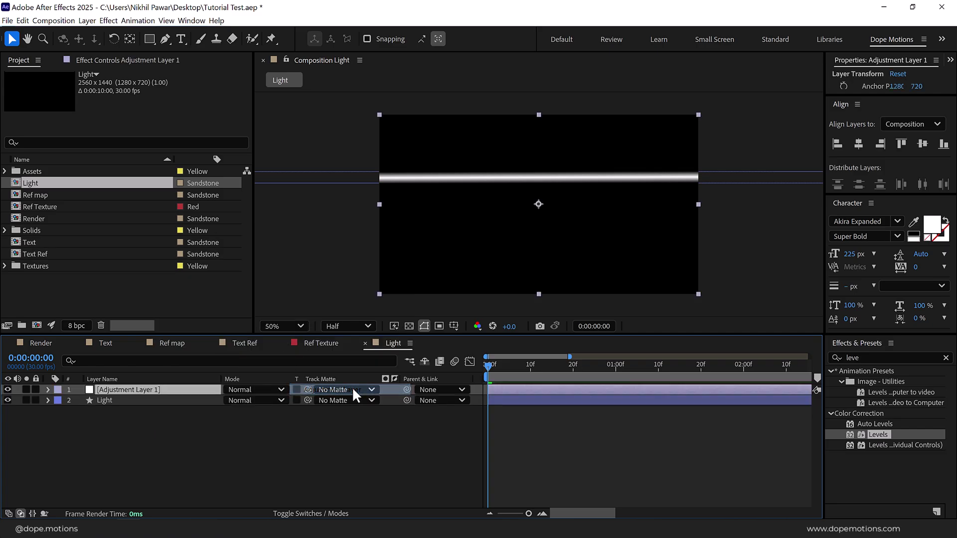
{"action": "key", "text": "Return"}
{"action": "type", "text": "Displac"}
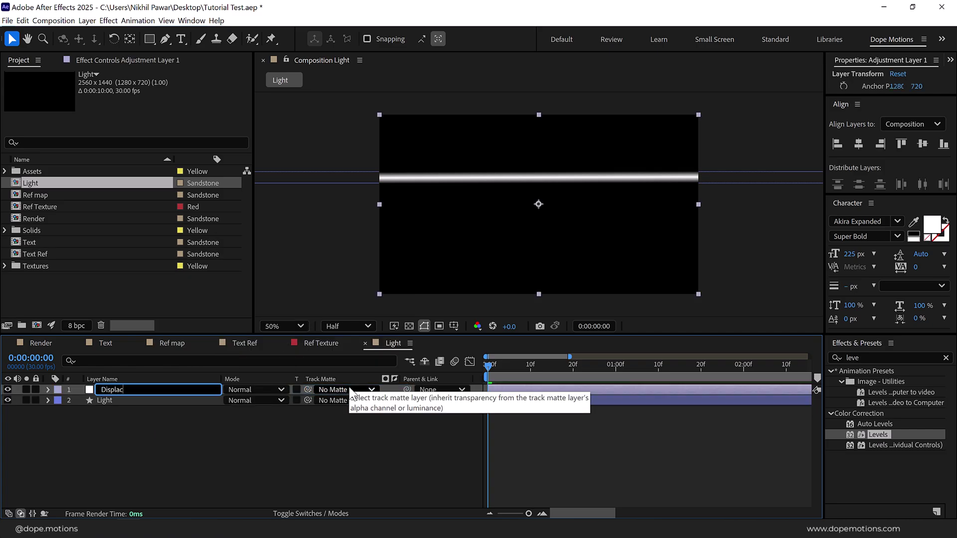
{"action": "type", "text": "e"}
{"action": "key", "text": "Return"}
- Find the Turbulent Displace effect and apply it to the Displace adjustment layer
{"action": "double_click", "coordinate": [852, 358]}
{"action": "type", "text": "tur"}
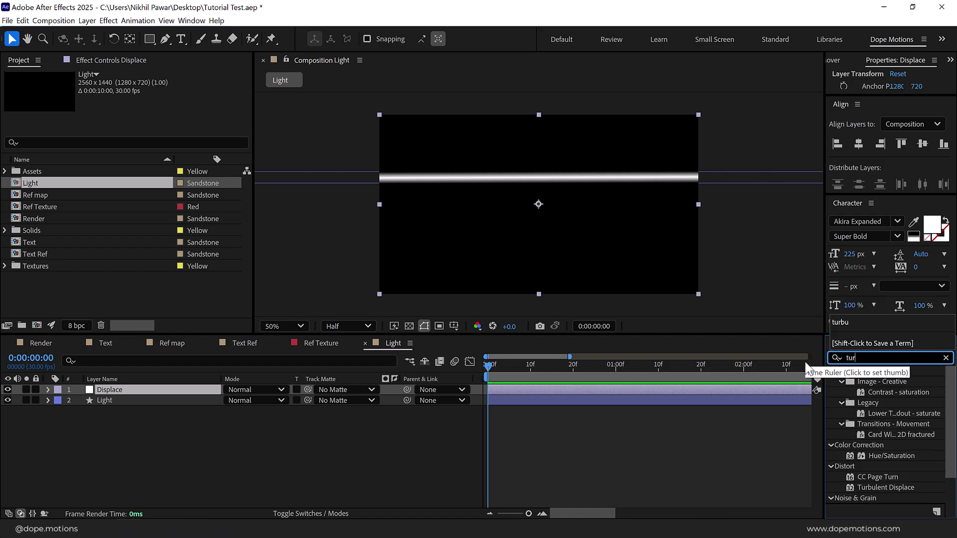
{"action": "type", "text": "bu"}
{"action": "left_click", "coordinate": [907, 381]}
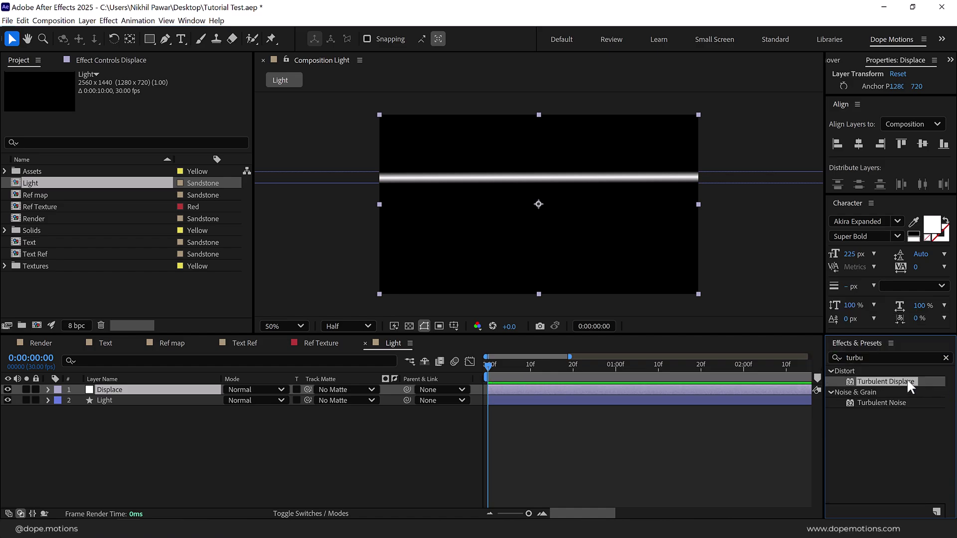
{"action": "double_click", "coordinate": [899, 381]}
- Set the Turbulent Displace Amount to 70 and Size to 70
{"action": "left_click", "coordinate": [148, 106]}
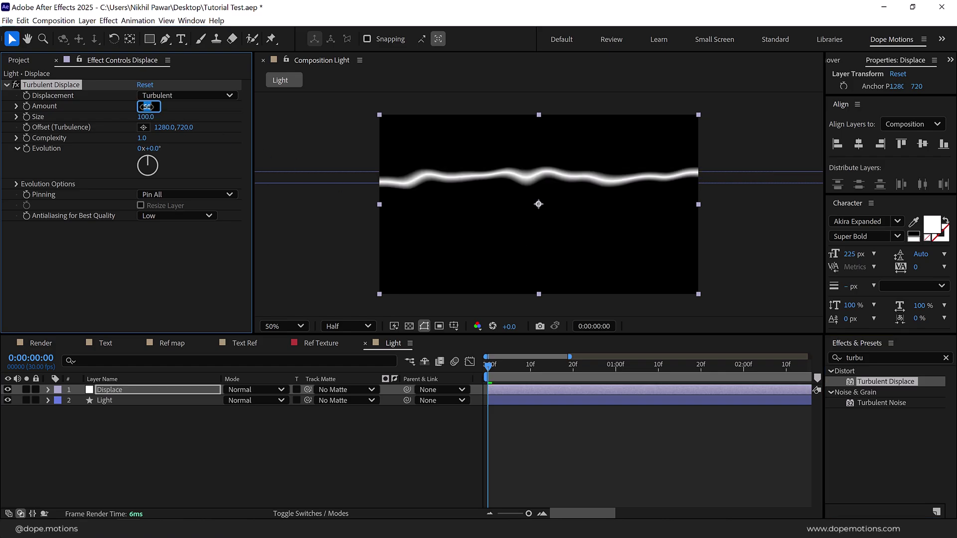
{"action": "type", "text": "70"}
{"action": "key", "text": "Return"}
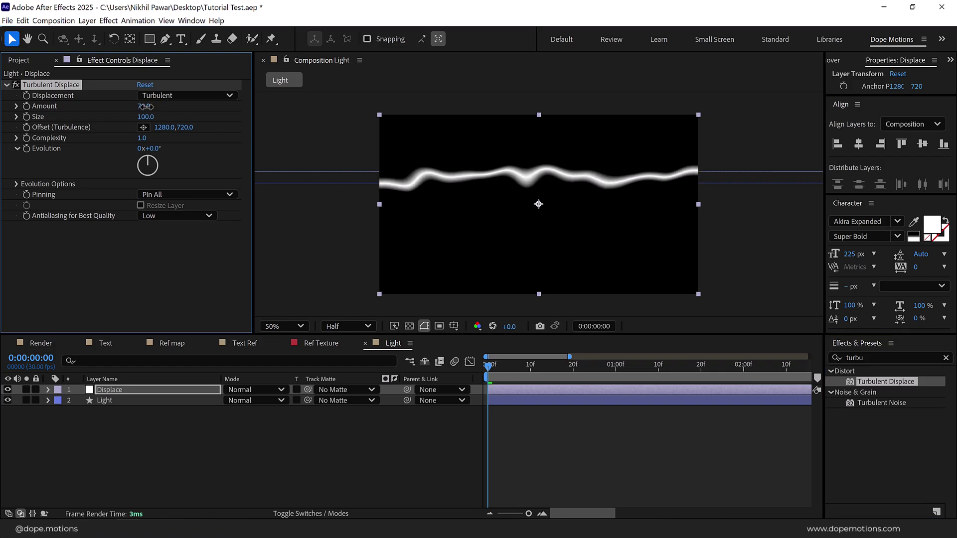
{"action": "left_click", "coordinate": [148, 116]}
{"action": "type", "text": "70"}
{"action": "key", "text": "Return"}
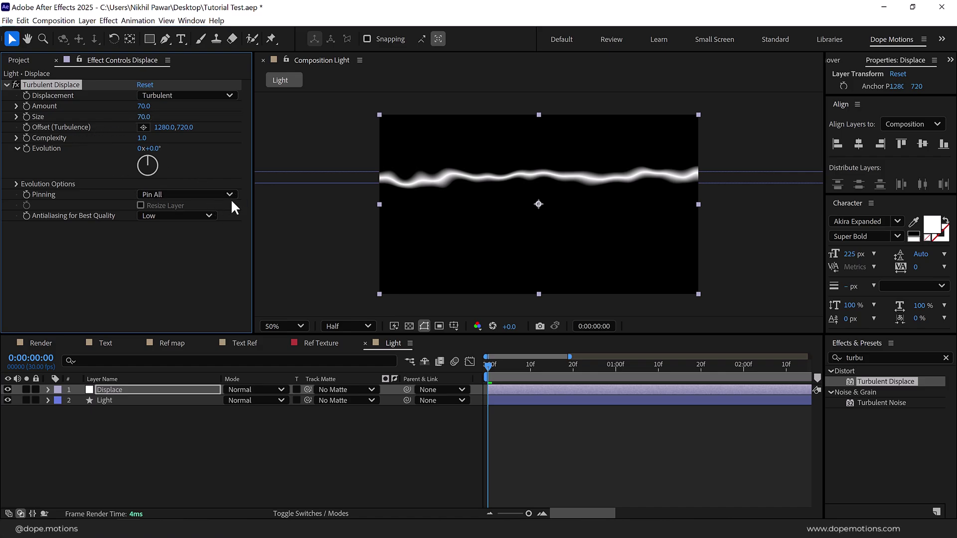
- Add the expression time*200 to the Turbulent Displace Evolution and preview the animation
{"action": "left_click", "coordinate": [25, 148], "text": "alt"}
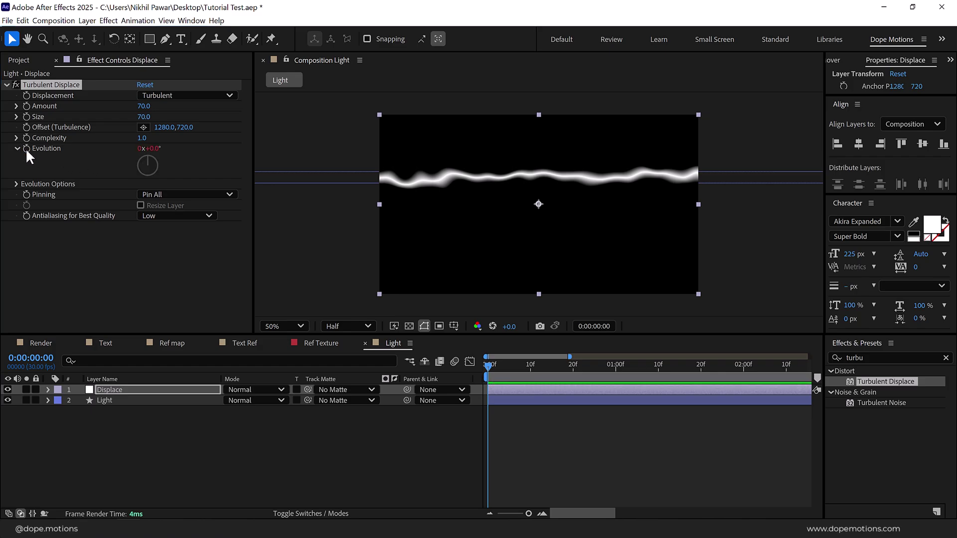
{"action": "type", "text": "time"}
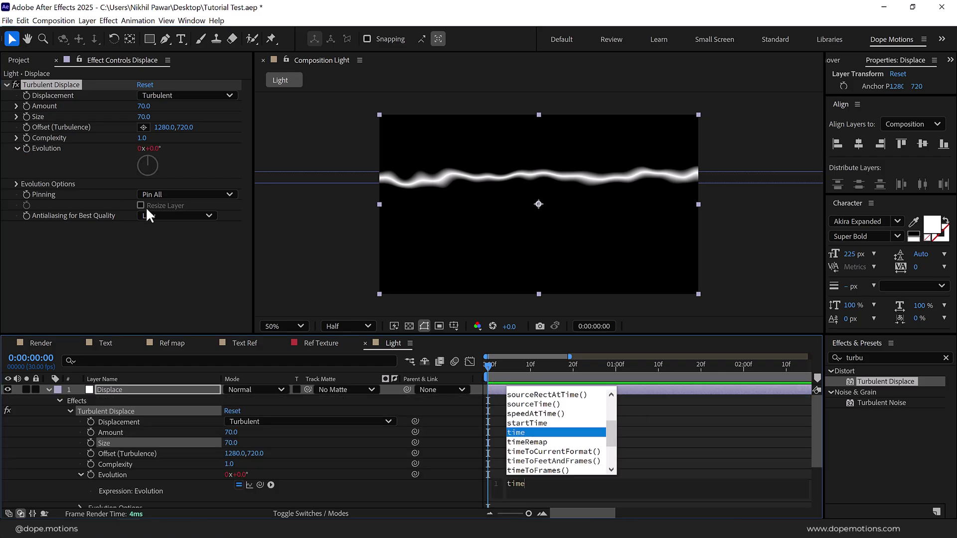
{"action": "type", "text": "*"}
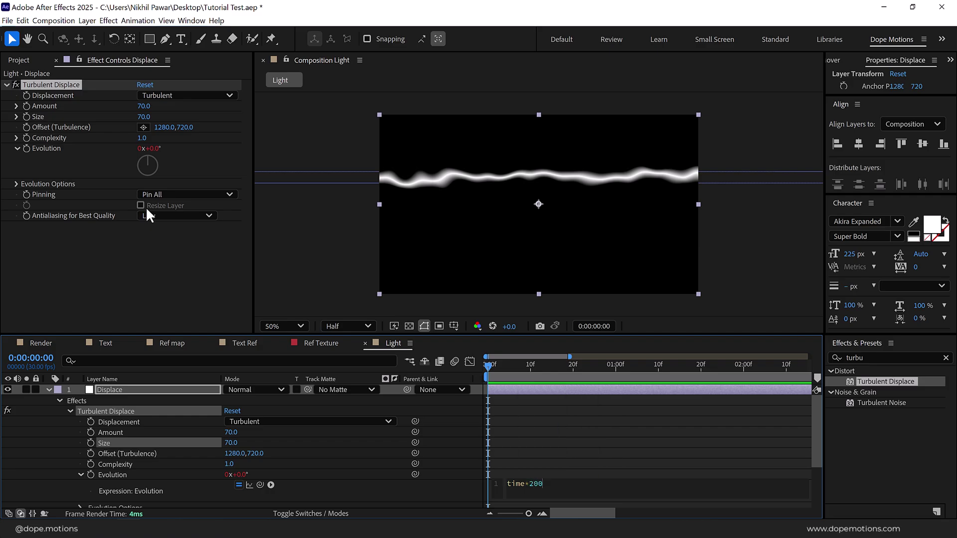
{"action": "left_click", "coordinate": [535, 426]}
{"action": "key", "text": "space"}
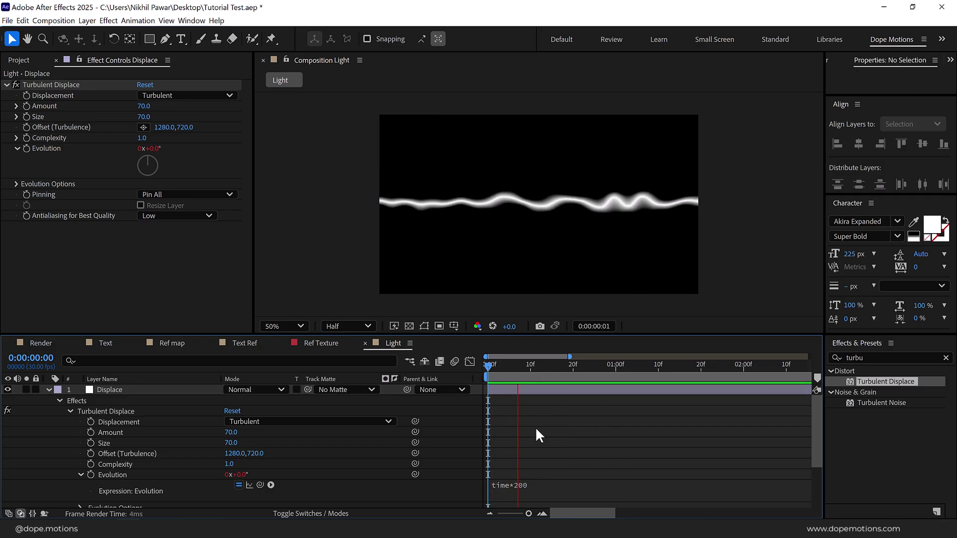
- At 0:00:01:24, increase the Turbulent Displace Size to about 153 and collapse the Displace layer's properties
{"action": "left_click_drag", "start_coordinate": [548, 370], "coordinate": [719, 369]}
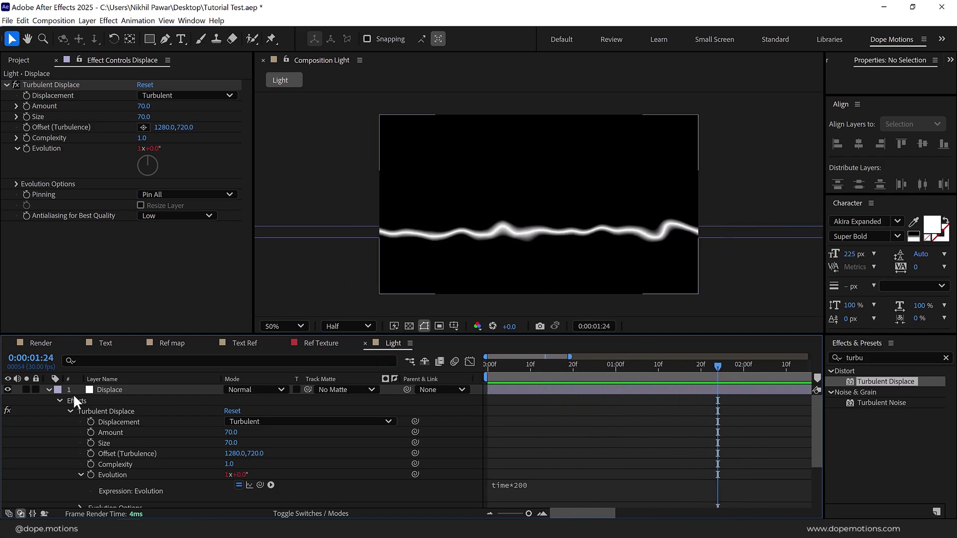
{"action": "left_click_drag", "start_coordinate": [144, 116], "coordinate": [184, 117]}
{"action": "left_click", "coordinate": [148, 116]}
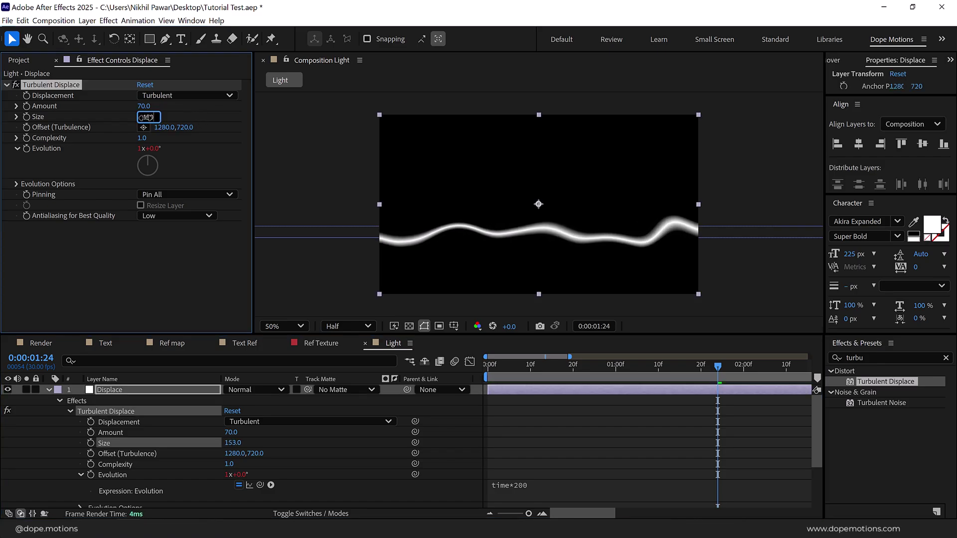
{"action": "key", "text": "Return"}
{"action": "key", "text": "u"}
- Create a 2560 x 1440 composition named Light Text and add the Text and Light compositions to it, with Light beneath Text
{"action": "left_click", "coordinate": [23, 60]}
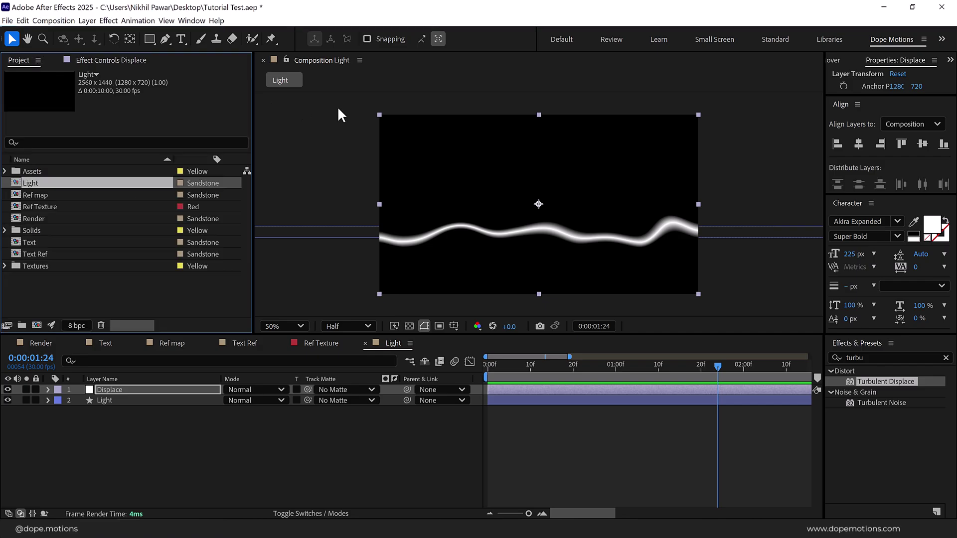
{"action": "left_click", "coordinate": [158, 286]}
{"action": "left_click", "coordinate": [36, 326]}
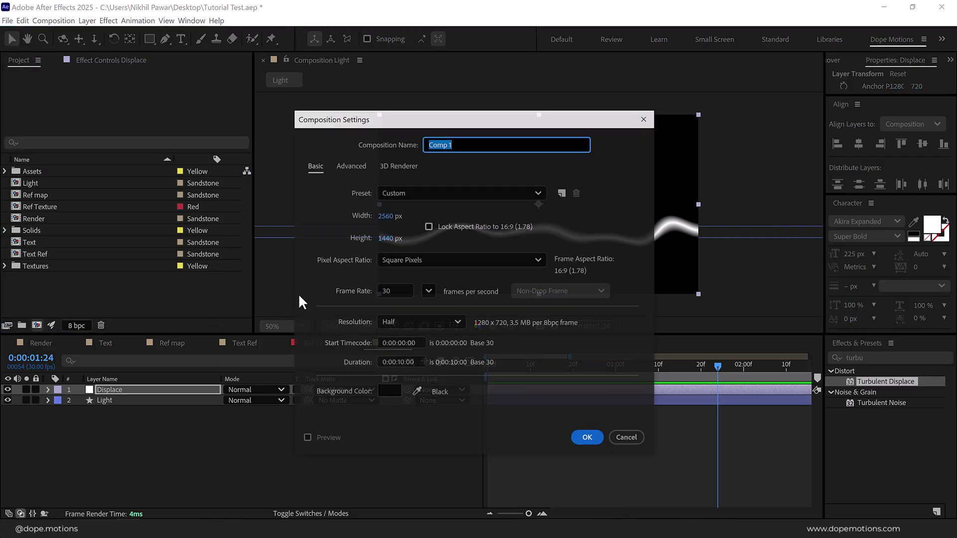
{"action": "type", "text": "Li"}
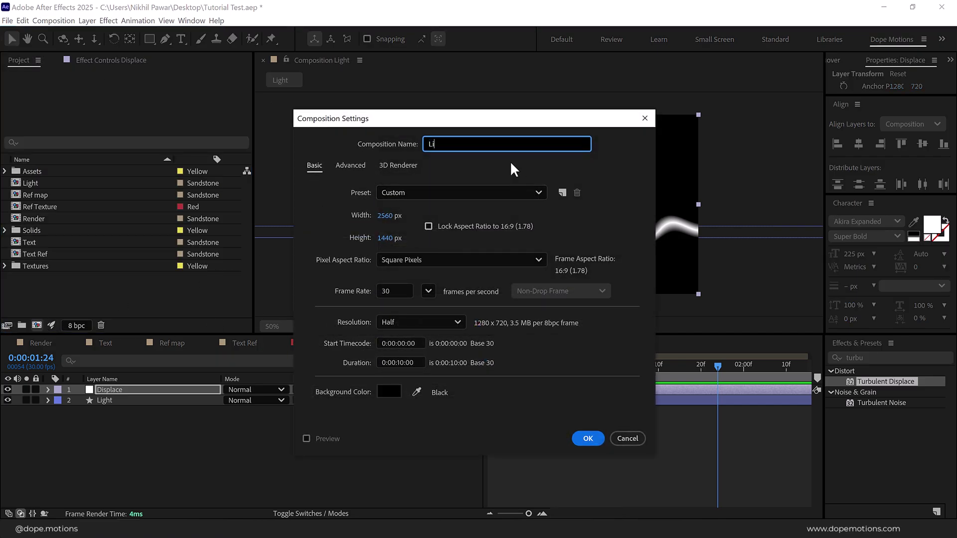
{"action": "type", "text": "ght Text"}
{"action": "left_click", "coordinate": [587, 439]}
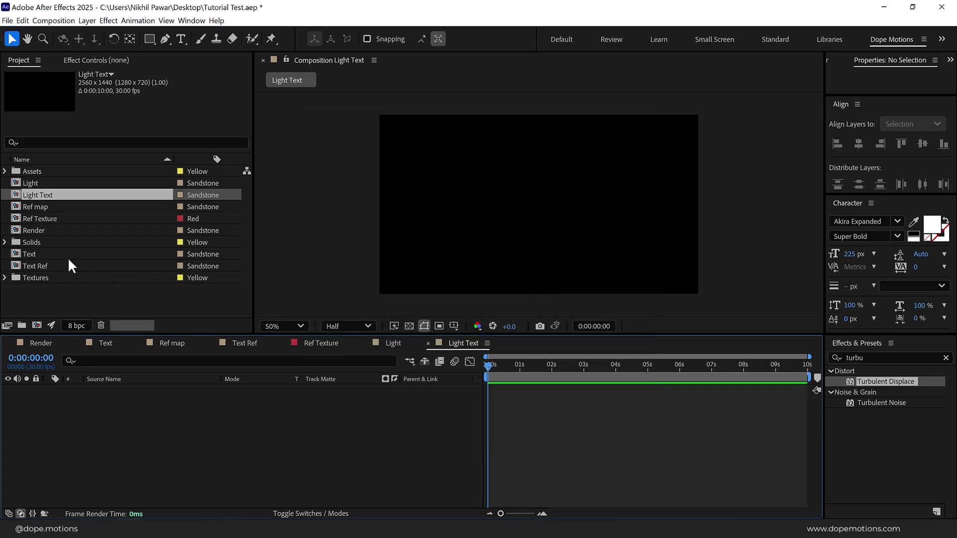
{"action": "left_click_drag", "start_coordinate": [33, 254], "coordinate": [84, 414]}
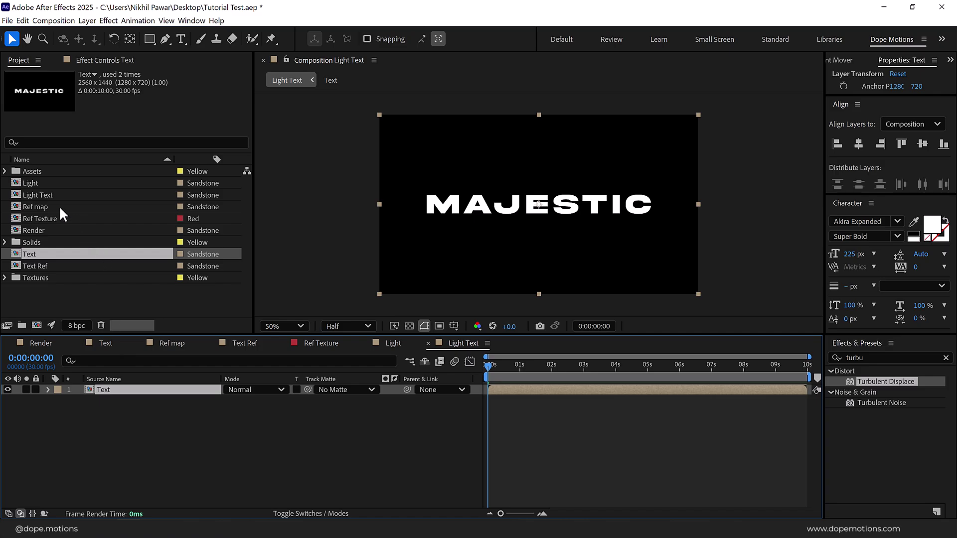
{"action": "mouse_move", "coordinate": [43, 182]}
{"action": "left_mouse_down"}
{"action": "mouse_move", "coordinate": [92, 378]}
{"action": "mouse_move", "coordinate": [100, 397]}
{"action": "mouse_move", "coordinate": [124, 396]}
{"action": "left_mouse_up"}
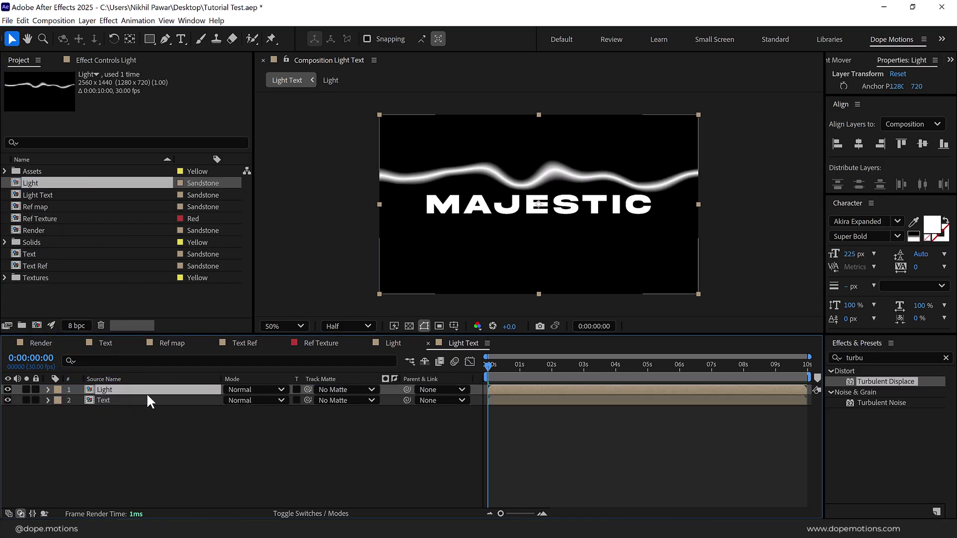
- Set the Light layer's blending mode to Add, use the Text layer as its track matte, and scrub through the result
{"action": "left_click", "coordinate": [244, 399]}
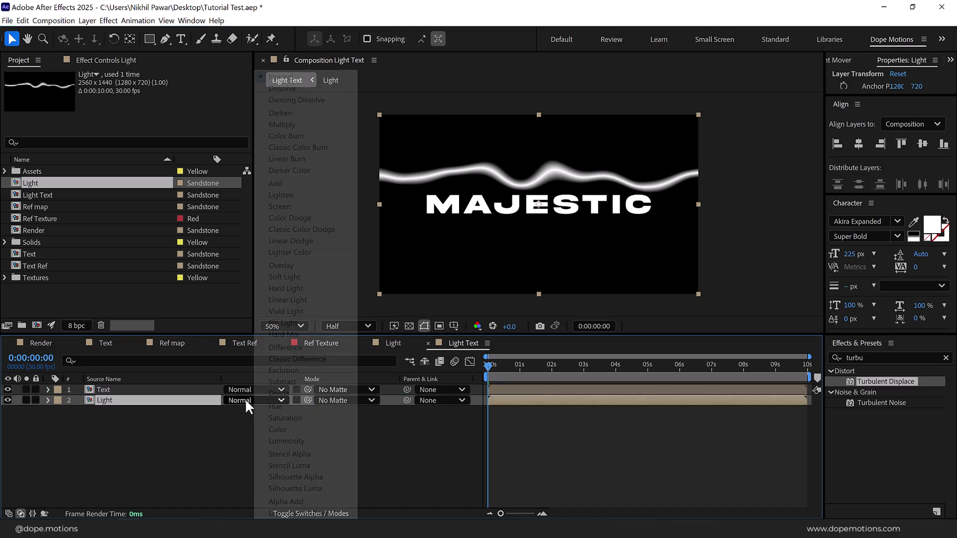
{"action": "left_click", "coordinate": [289, 184]}
{"action": "left_click", "coordinate": [333, 401]}
{"action": "left_click", "coordinate": [346, 424]}
{"action": "mouse_move", "coordinate": [510, 365]}
{"action": "left_mouse_down"}
{"action": "mouse_move", "coordinate": [485, 364]}
{"action": "mouse_move", "coordinate": [526, 361]}
{"action": "left_mouse_up"}
- In the Light composition, set the light's Position at 0:00:01:15 to 1280, 786 while checking it against Light Text
{"action": "left_click", "coordinate": [393, 343]}
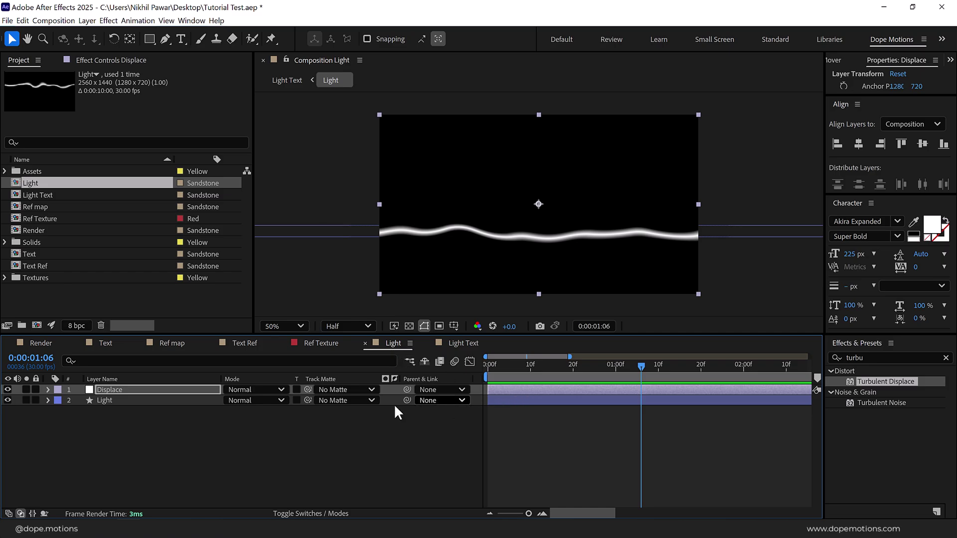
{"action": "left_click", "coordinate": [137, 399]}
{"action": "key", "text": "p"}
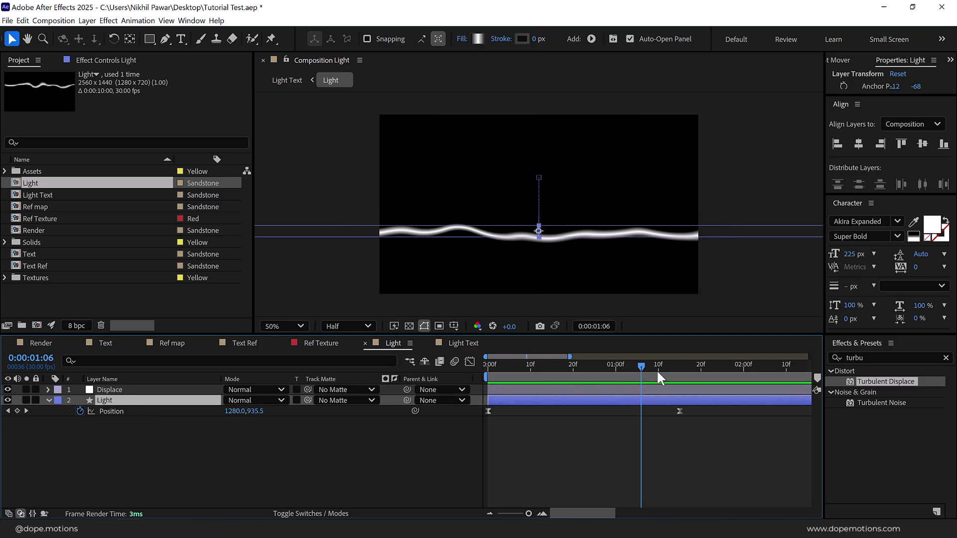
{"action": "left_click_drag", "start_coordinate": [657, 369], "coordinate": [677, 370]}
{"action": "left_click_drag", "start_coordinate": [253, 412], "coordinate": [219, 413]}
{"action": "left_click", "coordinate": [449, 344]}
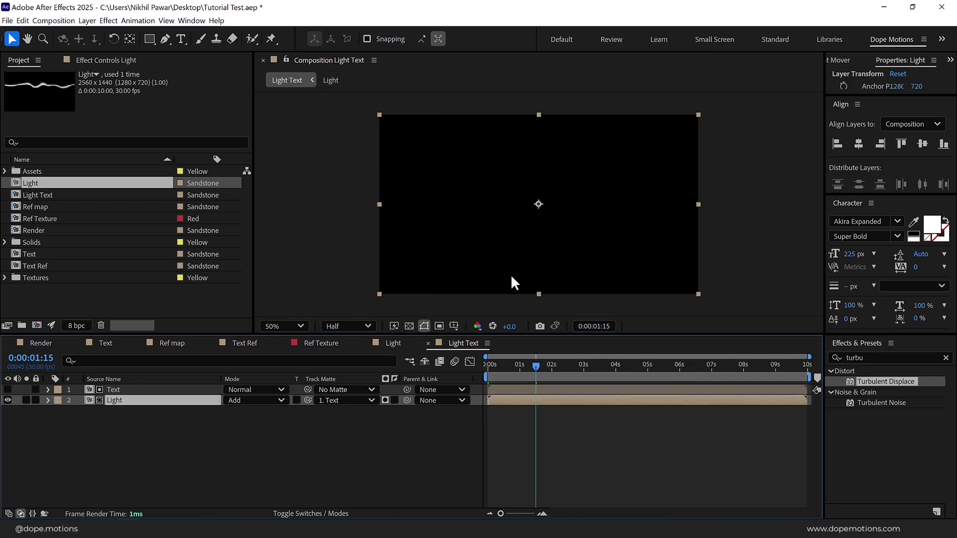
{"action": "left_click", "coordinate": [393, 342]}
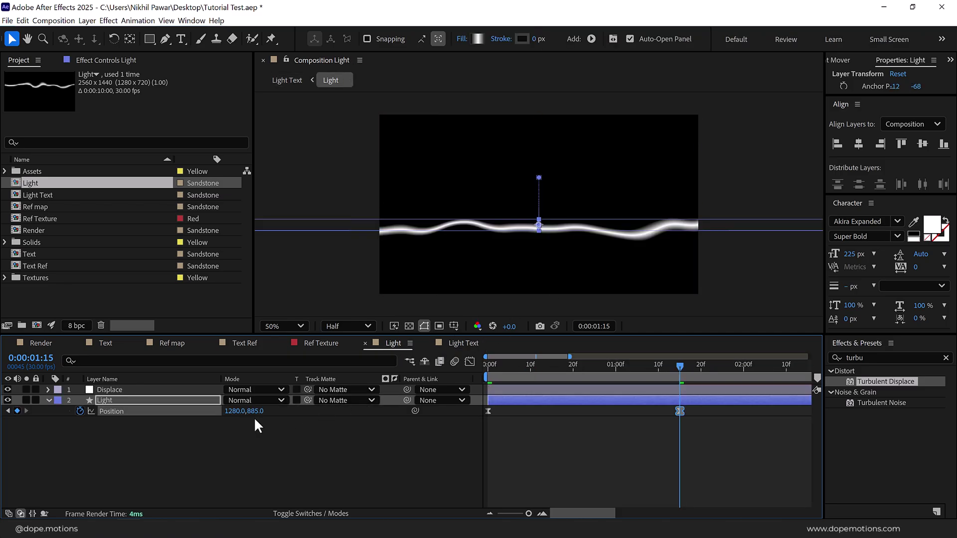
{"action": "left_click_drag", "start_coordinate": [258, 418], "coordinate": [253, 417]}
{"action": "left_click", "coordinate": [467, 346]}
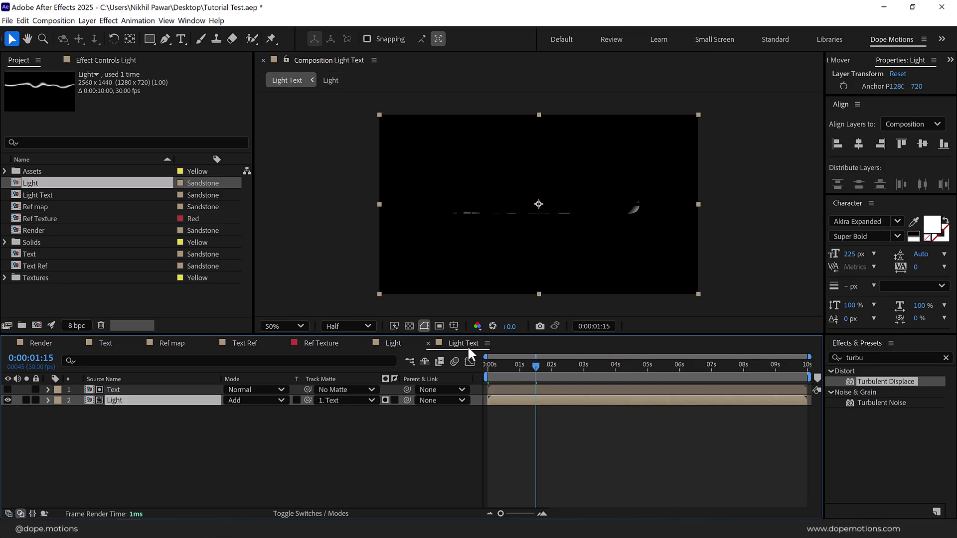
{"action": "left_click_drag", "start_coordinate": [546, 364], "coordinate": [624, 358]}
- Fine-tune the light's vertical Position at 0:00:04:09 in the Light composition and scrub through Light Text to check it
{"action": "left_click", "coordinate": [393, 343]}
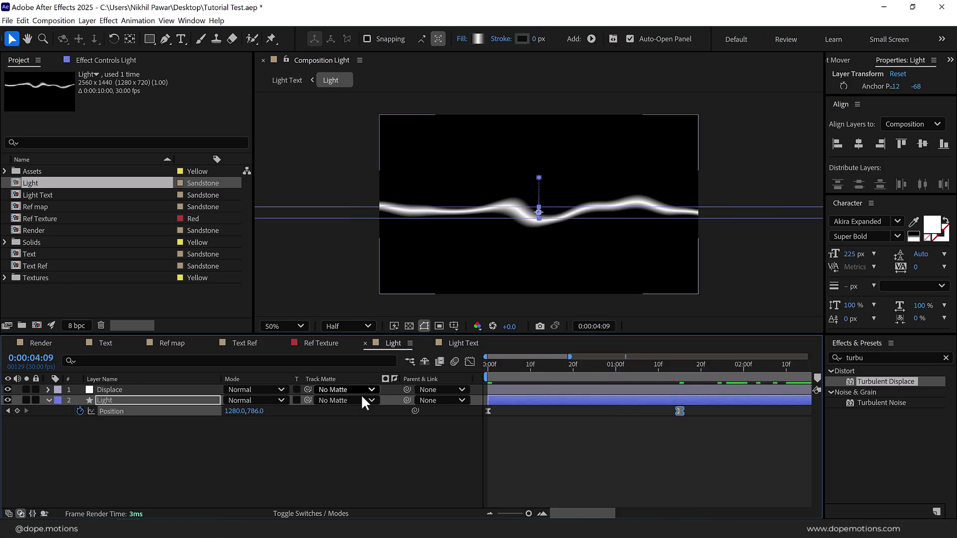
{"action": "left_click_drag", "start_coordinate": [257, 412], "coordinate": [252, 412]}
{"action": "left_click", "coordinate": [464, 343]}
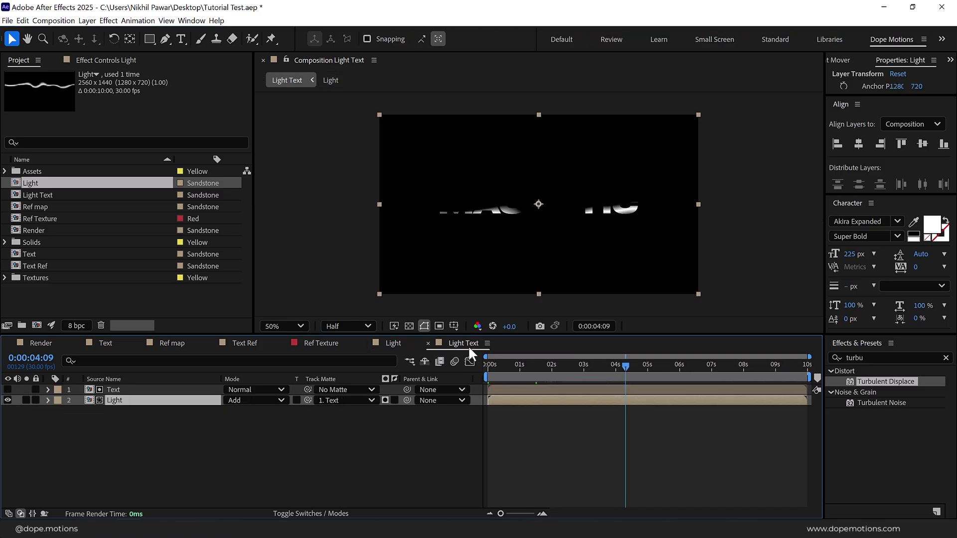
{"action": "left_click_drag", "start_coordinate": [500, 363], "coordinate": [643, 381]}
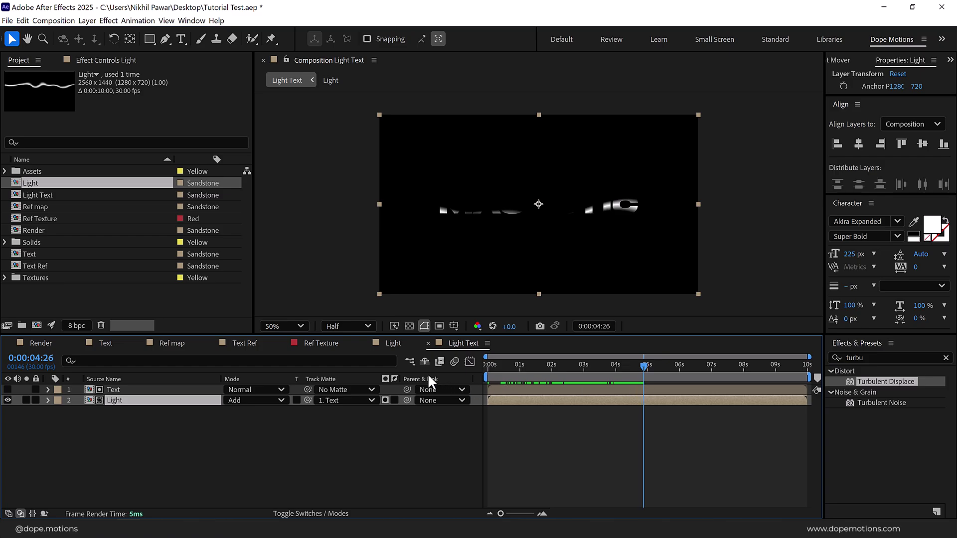
- Readjust the light's vertical Position at 0:00:04:26 and inspect its sweep across the letters in Light Text up close
{"action": "left_click", "coordinate": [393, 343]}
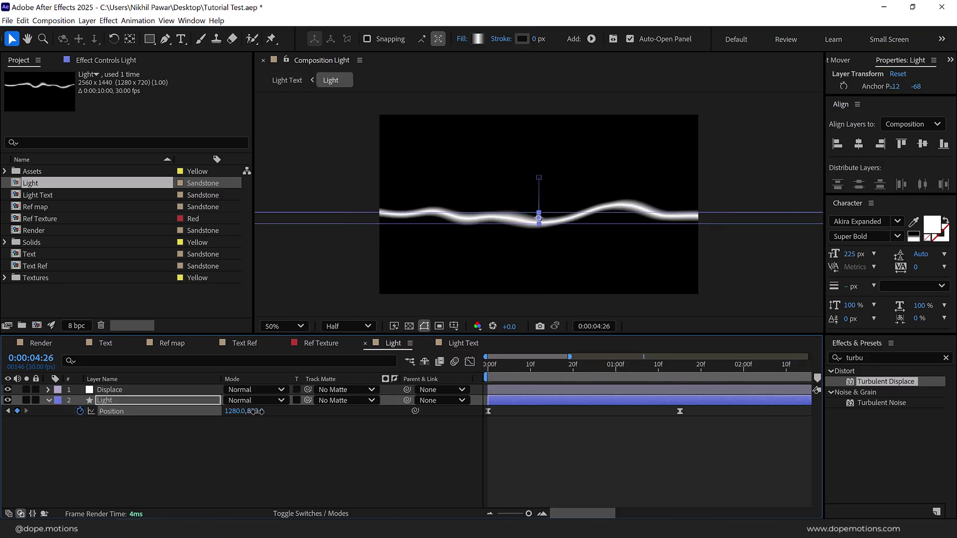
{"action": "left_click", "coordinate": [470, 343]}
{"action": "left_click_drag", "start_coordinate": [498, 363], "coordinate": [632, 397]}
{"action": "left_click", "coordinate": [407, 457]}
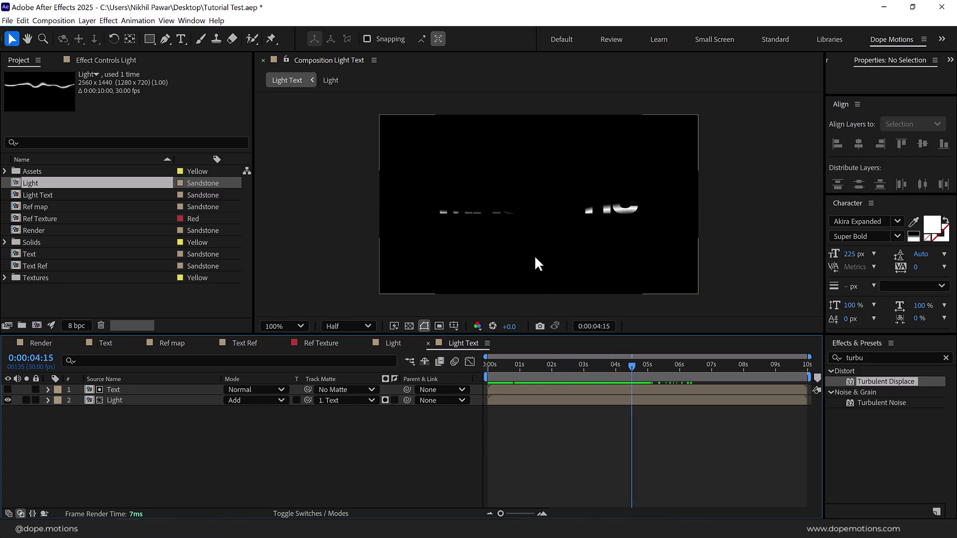
{"action": "key", "text": "period"}
{"action": "left_click_drag", "start_coordinate": [533, 367], "coordinate": [564, 363]}
- Copy CC Glass and CC Blobbylize from the Ref map layer in Text Ref onto the Light layer in Light Text
{"action": "left_click", "coordinate": [115, 400]}
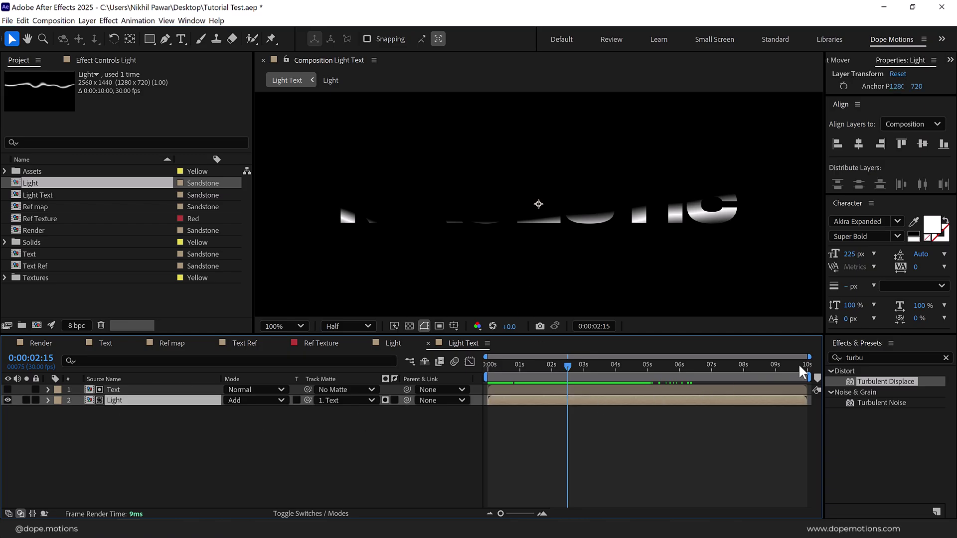
{"action": "left_click", "coordinate": [872, 357]}
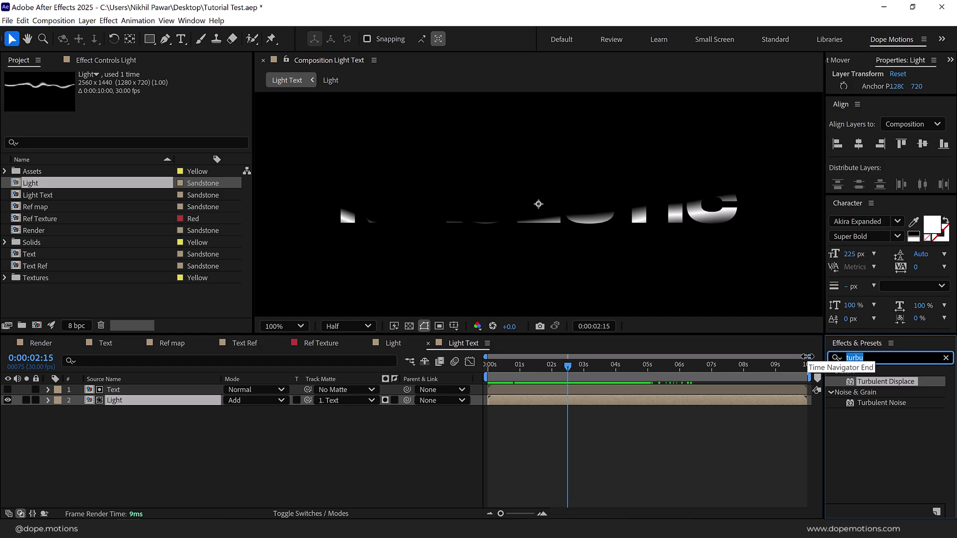
{"action": "left_click", "coordinate": [252, 343]}
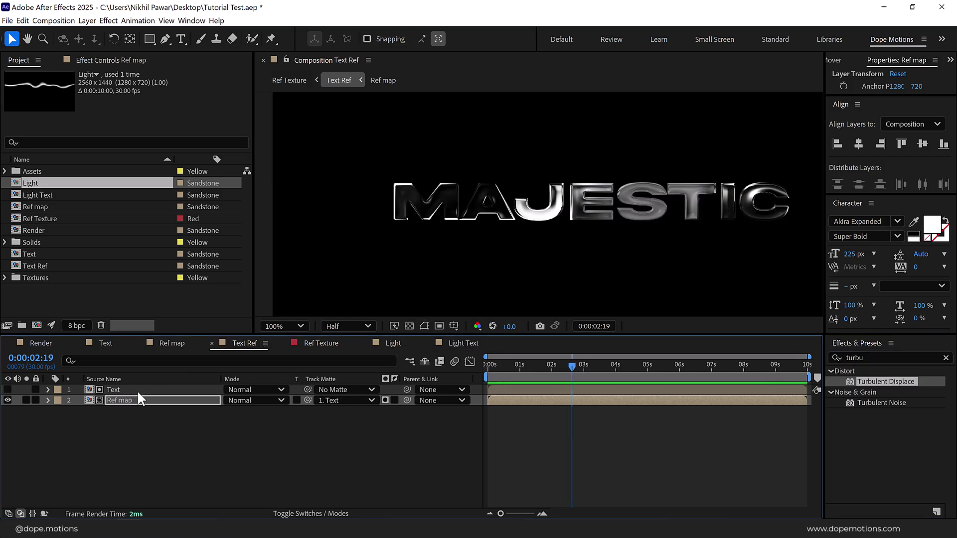
{"action": "left_click", "coordinate": [111, 60]}
{"action": "left_click", "coordinate": [35, 84]}
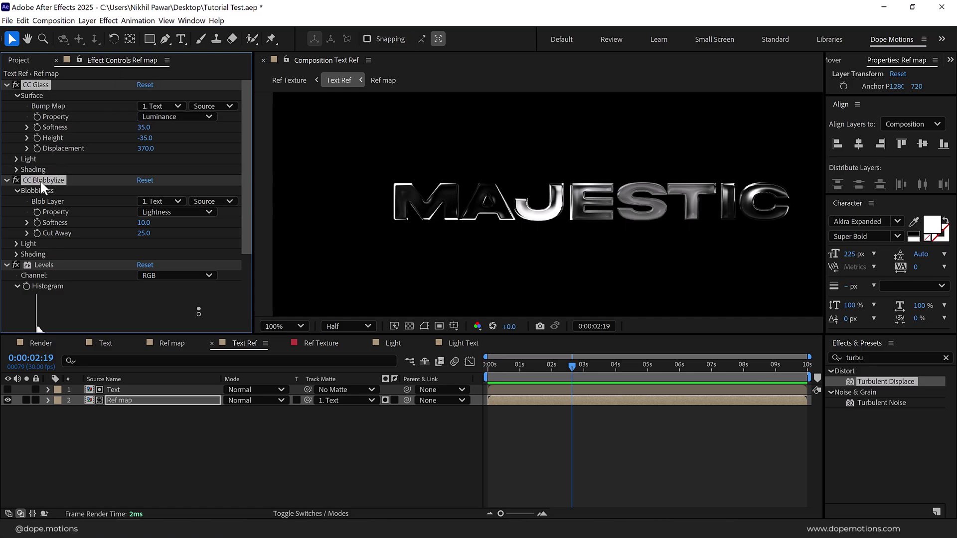
{"action": "left_click", "coordinate": [483, 342]}
{"action": "key", "text": "ctrl+v"}
{"action": "mouse_move", "coordinate": [522, 368]}
{"action": "left_mouse_down"}
{"action": "mouse_move", "coordinate": [489, 378]}
{"action": "mouse_move", "coordinate": [514, 378]}
{"action": "left_mouse_up"}
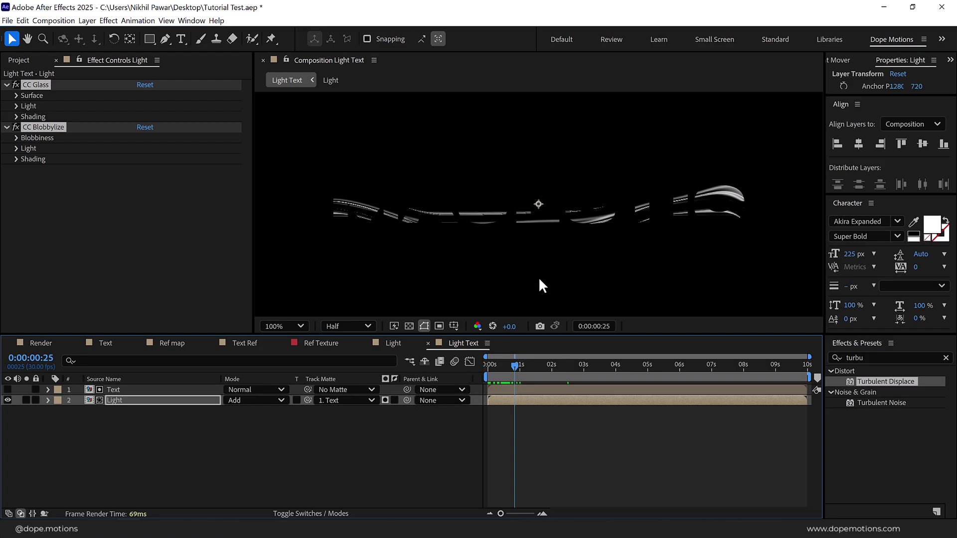
- Set the Bump Map of the Light layer's CC Glass effect to the Text layer
{"action": "left_click", "coordinate": [55, 172]}
{"action": "left_click", "coordinate": [17, 94]}
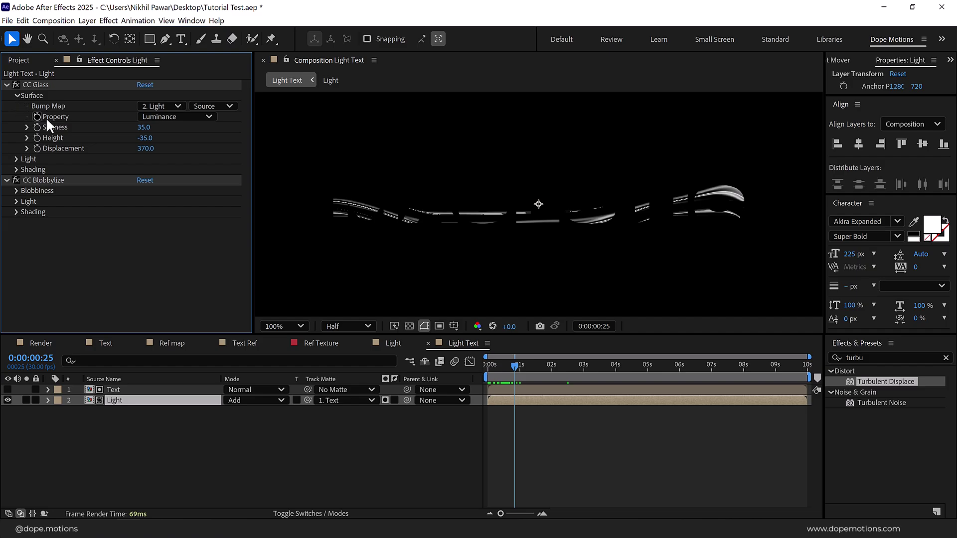
{"action": "left_click", "coordinate": [163, 105]}
{"action": "left_click", "coordinate": [171, 131]}
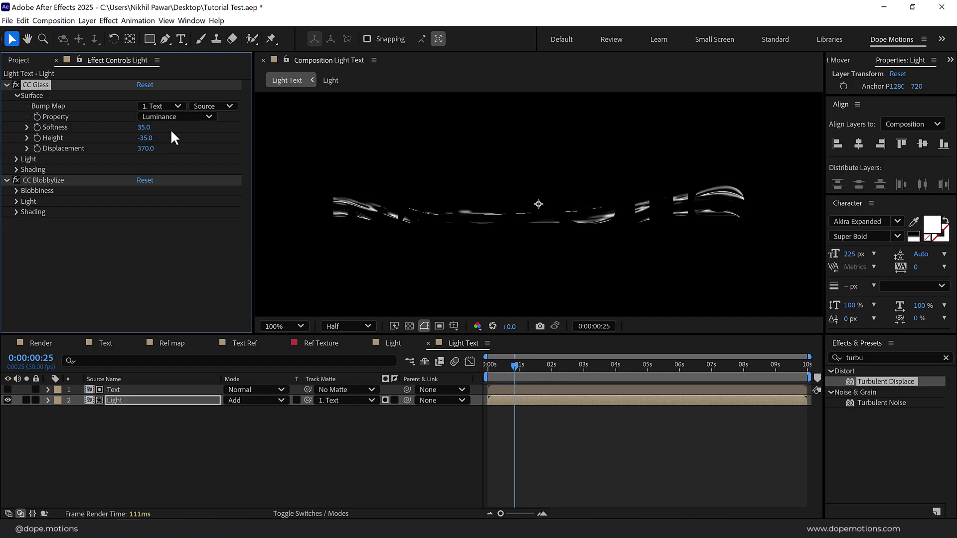
- Set the Light layer's CC Blobbylize Blob Layer to Text and its CC Glass Displacement to 90
{"action": "left_click", "coordinate": [16, 190]}
{"action": "left_click", "coordinate": [158, 202]}
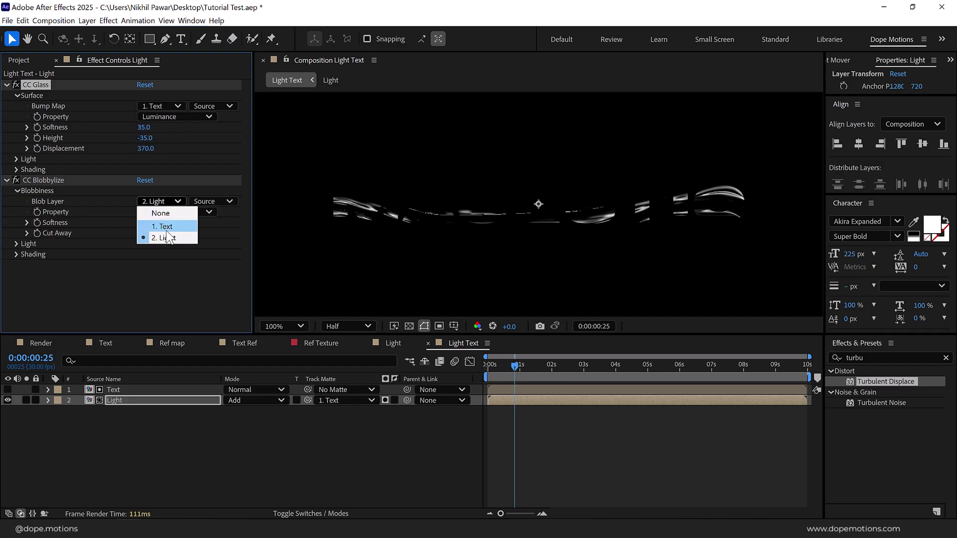
{"action": "left_click", "coordinate": [166, 227]}
{"action": "left_click", "coordinate": [146, 148]}
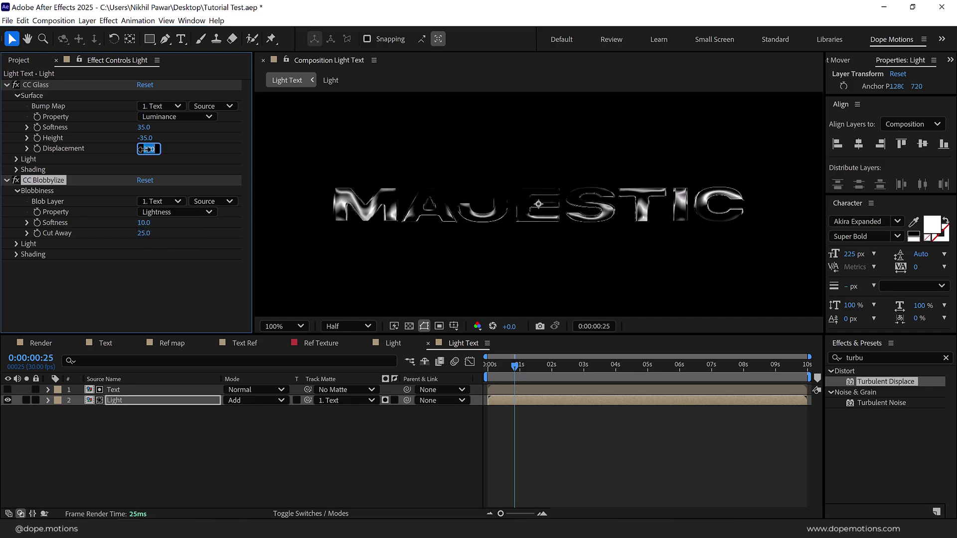
{"action": "type", "text": "90"}
{"action": "key", "text": "Return"}
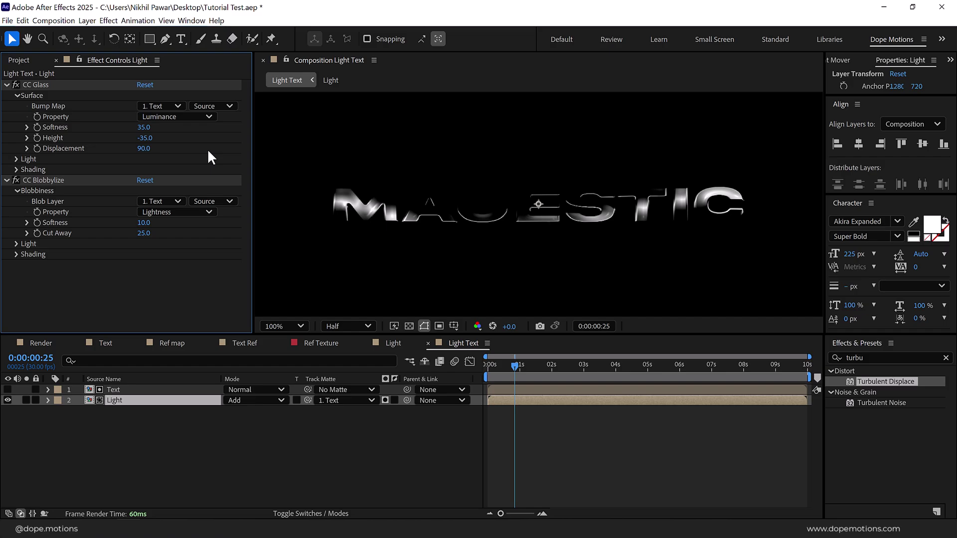
- Adjust the light's starting vertical Position at 0:00:00:00 in the Light composition and check the sweep in Light Text
{"action": "left_click_drag", "start_coordinate": [507, 363], "coordinate": [434, 369]}
{"action": "left_click", "coordinate": [399, 344]}
{"action": "mouse_move", "coordinate": [257, 412]}
{"action": "left_mouse_down"}
{"action": "mouse_move", "coordinate": [230, 410]}
{"action": "mouse_move", "coordinate": [244, 410]}
{"action": "left_mouse_up"}
{"action": "left_click", "coordinate": [453, 342]}
{"action": "left_click", "coordinate": [402, 345]}
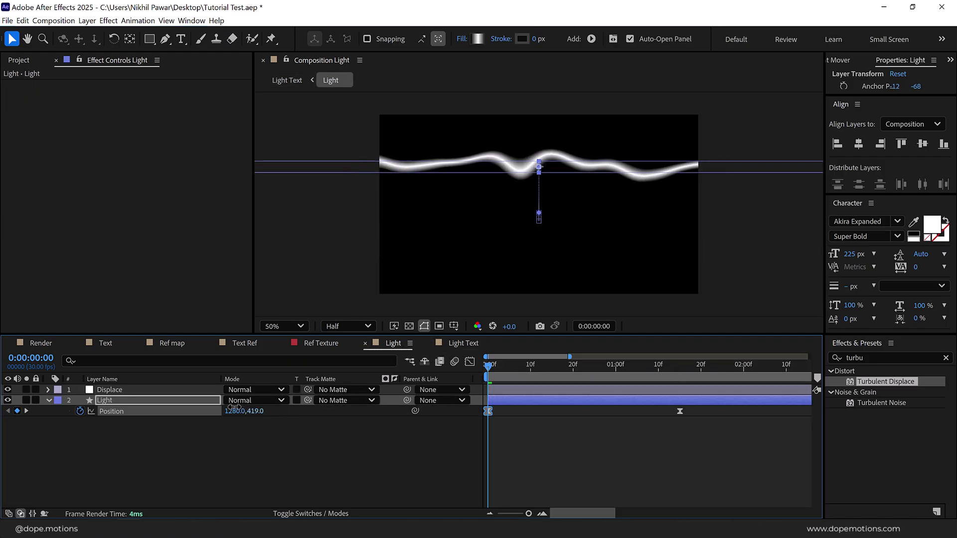
{"action": "left_click", "coordinate": [448, 343]}
{"action": "left_click_drag", "start_coordinate": [492, 365], "coordinate": [574, 364]}
{"action": "left_click", "coordinate": [394, 343]}
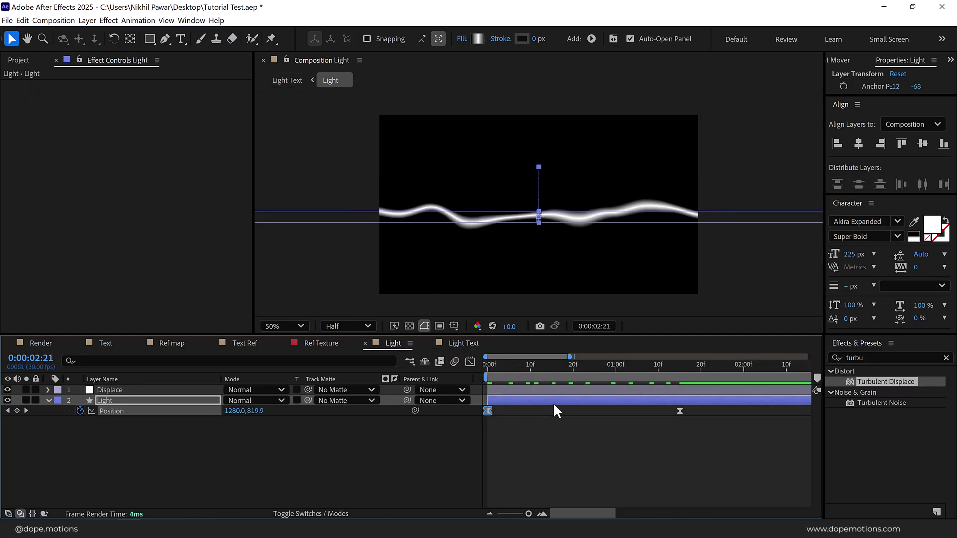
- Change the Displace layer's Evolution expression to time*100 and preview the light sweep in Light Text
{"action": "left_click", "coordinate": [110, 389]}
{"action": "key", "text": "u"}
{"action": "key", "text": "u"}
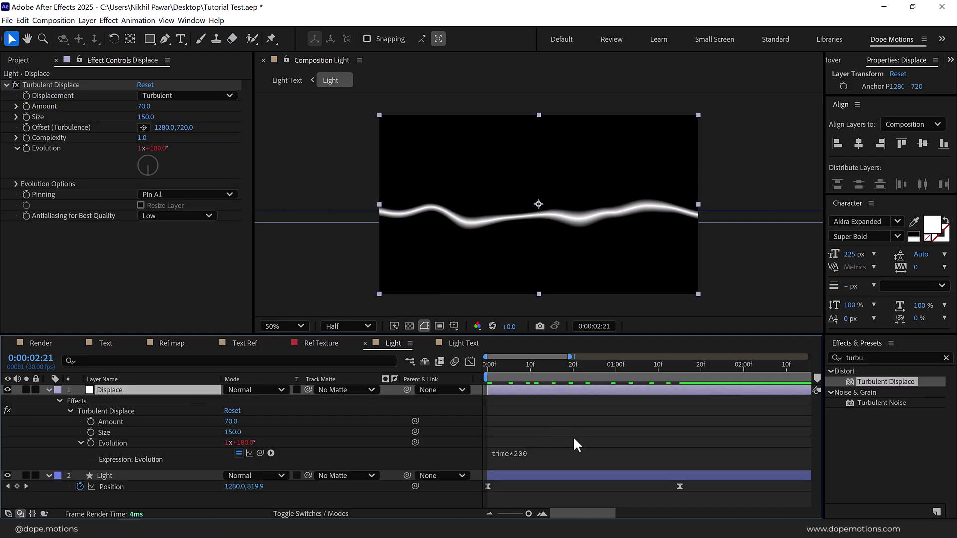
{"action": "left_click", "coordinate": [535, 456]}
{"action": "left_click", "coordinate": [550, 454]}
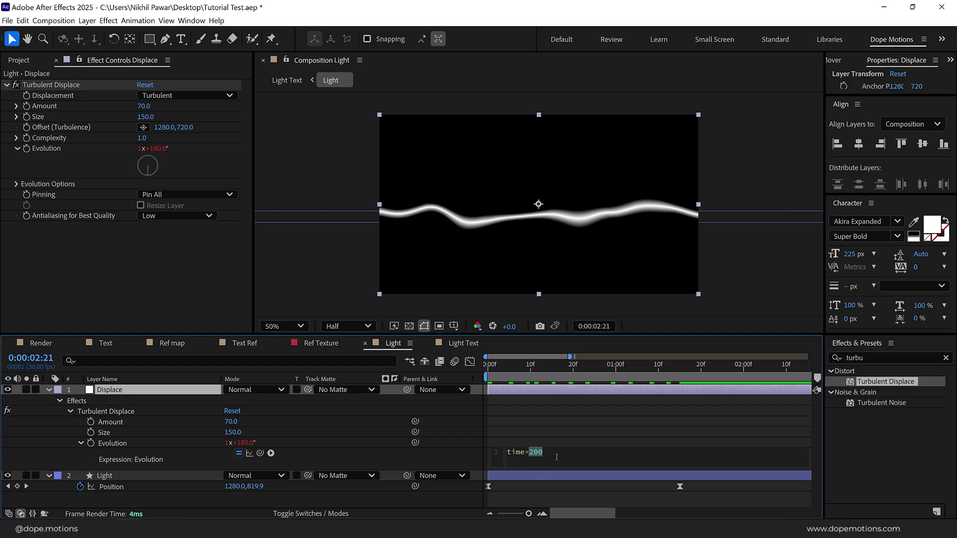
{"action": "left_click", "coordinate": [558, 418]}
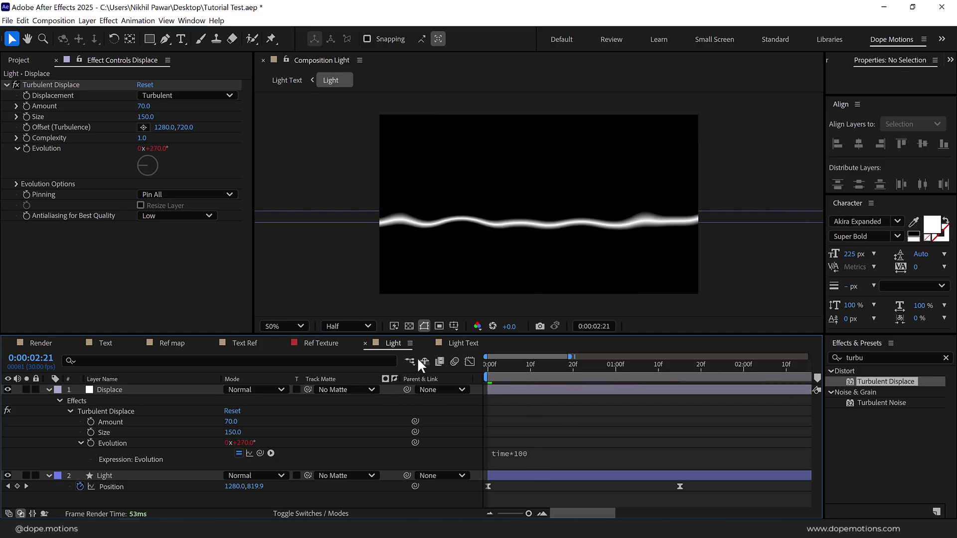
{"action": "left_click", "coordinate": [455, 344]}
{"action": "left_click_drag", "start_coordinate": [508, 373], "coordinate": [448, 378]}
{"action": "key", "text": "space"}
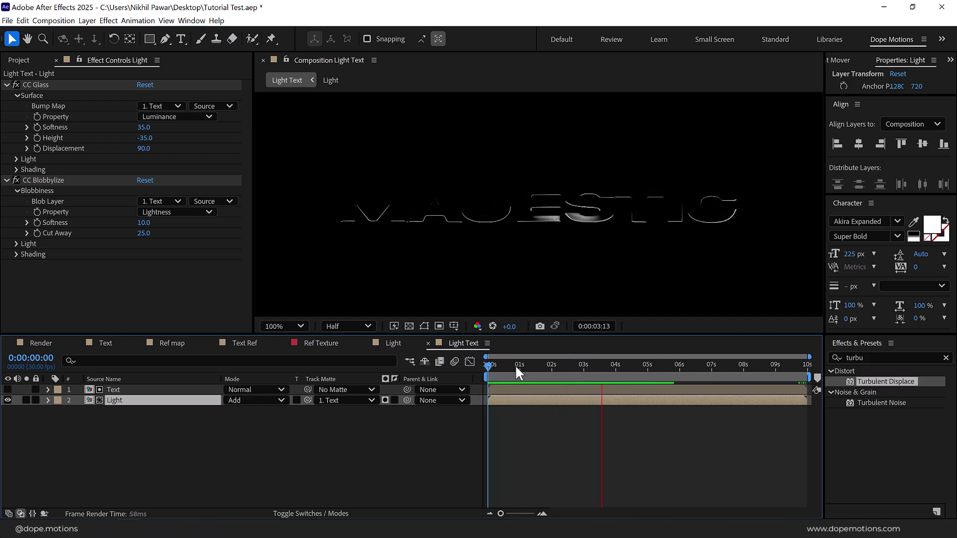
{"action": "mouse_move", "coordinate": [522, 371]}
{"action": "left_mouse_down"}
{"action": "mouse_move", "coordinate": [646, 374]}
{"action": "mouse_move", "coordinate": [513, 377]}
{"action": "left_mouse_up"}
{"action": "key", "text": "space"}
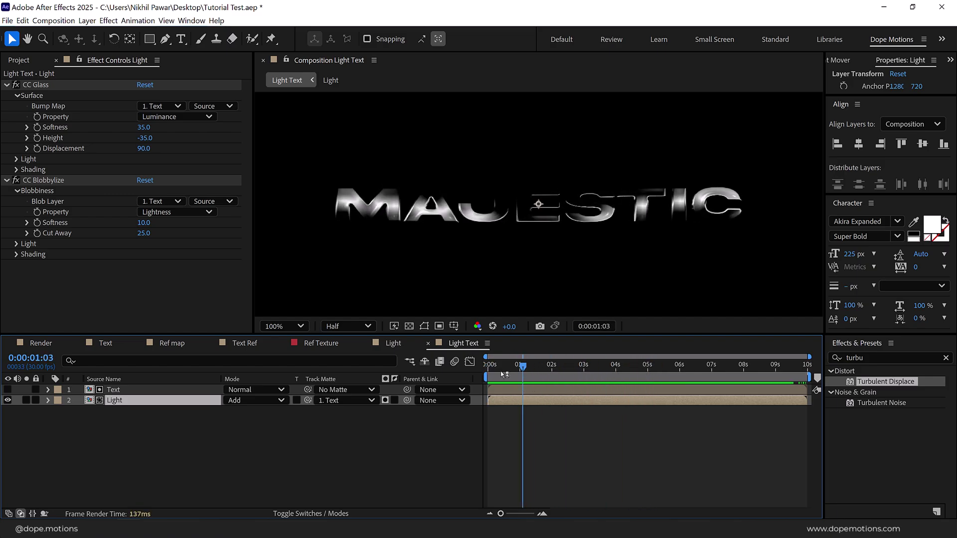
- Set CC Blobbylize's Cut Away to 40 on the Light layer and inspect the sweep at Full preview resolution
{"action": "left_click", "coordinate": [145, 234]}
{"action": "type", "text": "40"}
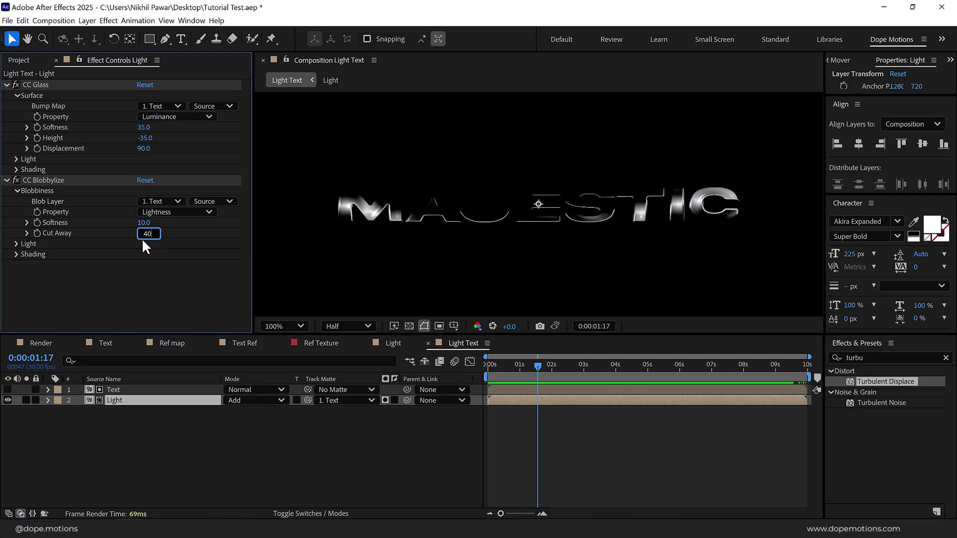
{"action": "key", "text": "Return"}
{"action": "left_click_drag", "start_coordinate": [518, 372], "coordinate": [681, 369]}
{"action": "left_click", "coordinate": [346, 325]}
{"action": "left_click", "coordinate": [346, 348]}
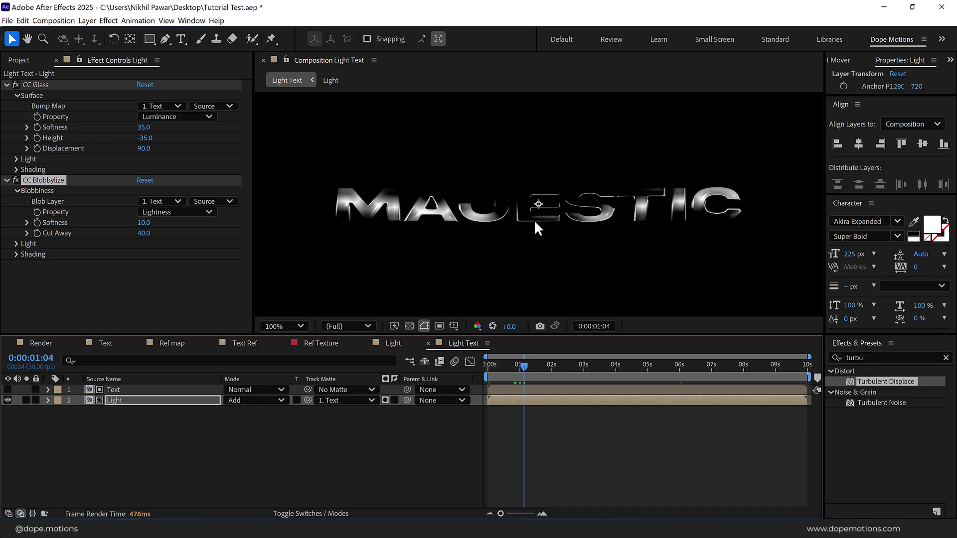
{"action": "key", "text": "Return"}
- Apply the Tint effect to the Light layer in Light Text and map white to a vivid orange
{"action": "double_click", "coordinate": [851, 362]}
{"action": "type", "text": "tint"}
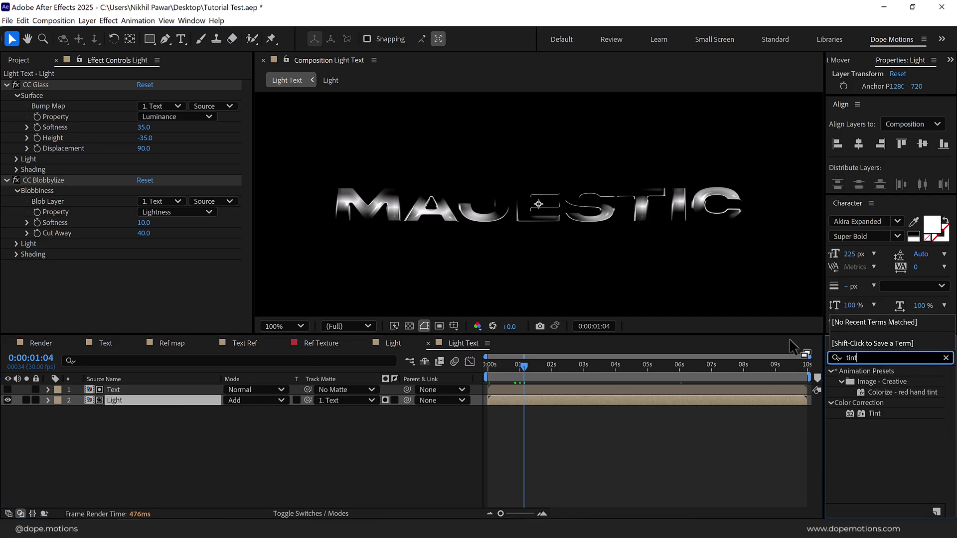
{"action": "double_click", "coordinate": [875, 414]}
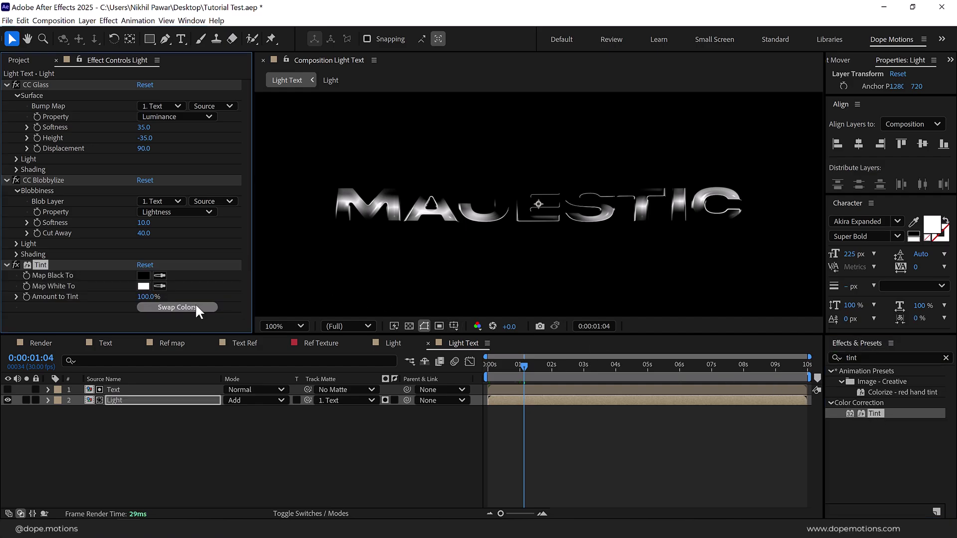
{"action": "left_click", "coordinate": [149, 286]}
{"action": "left_click", "coordinate": [513, 324]}
{"action": "left_click", "coordinate": [605, 182]}
{"action": "left_click_drag", "start_coordinate": [548, 365], "coordinate": [519, 365]}
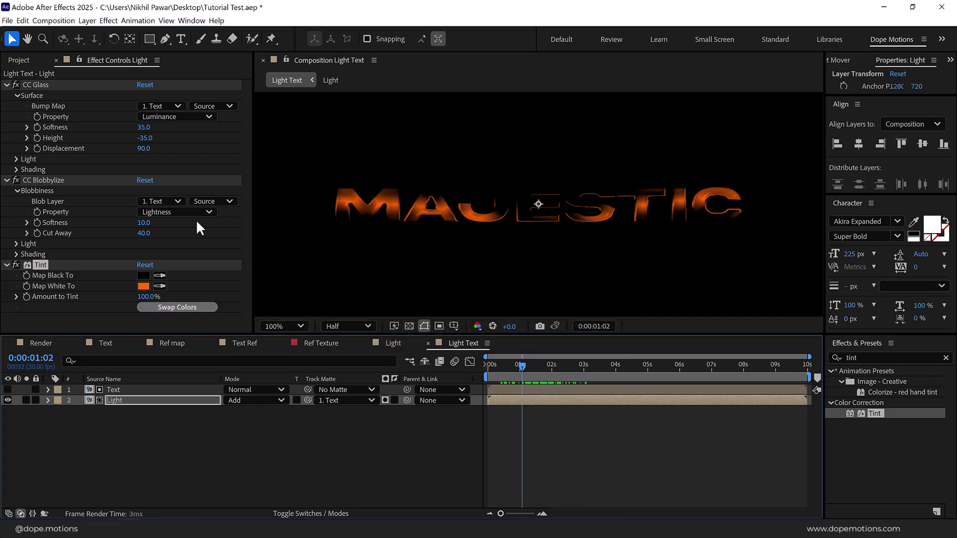
- Set CC Blobbylize's Property to Luminance on the Light layer and scrub through the result
{"action": "left_click", "coordinate": [165, 211]}
{"action": "left_click", "coordinate": [169, 273]}
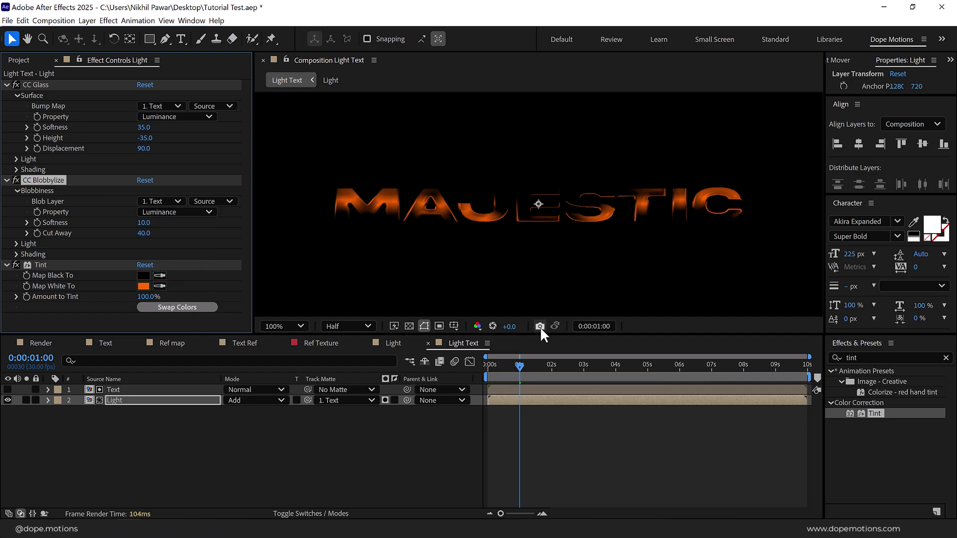
{"action": "left_click_drag", "start_coordinate": [540, 364], "coordinate": [559, 366]}
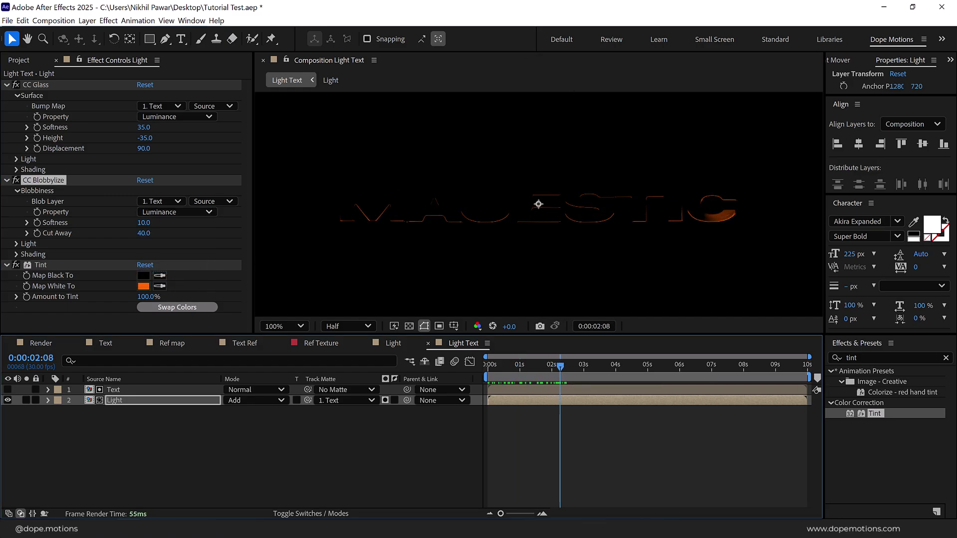
- Create a 2560 by 1440, 10-second composition named Light Text Tex and place the Light Text composition in it
{"action": "left_click", "coordinate": [19, 60]}
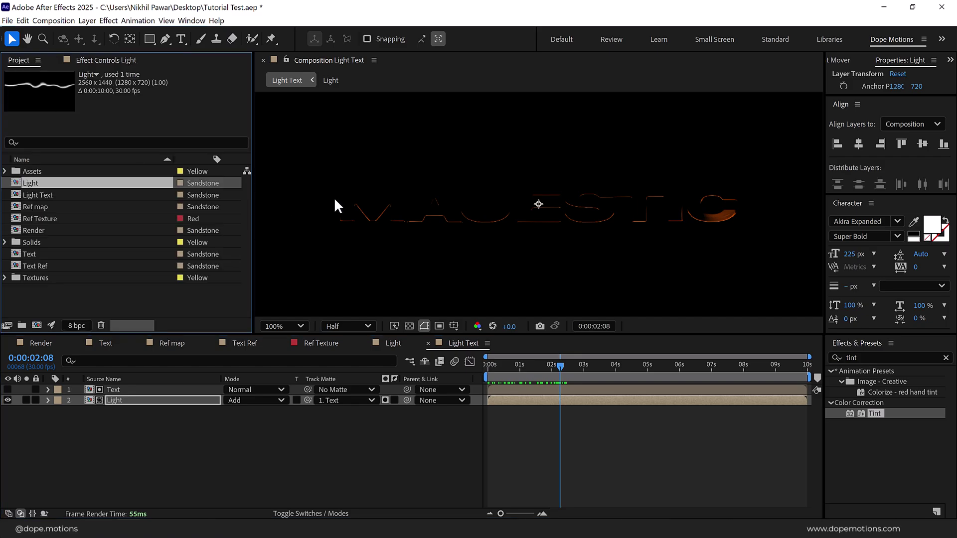
{"action": "left_click", "coordinate": [36, 325]}
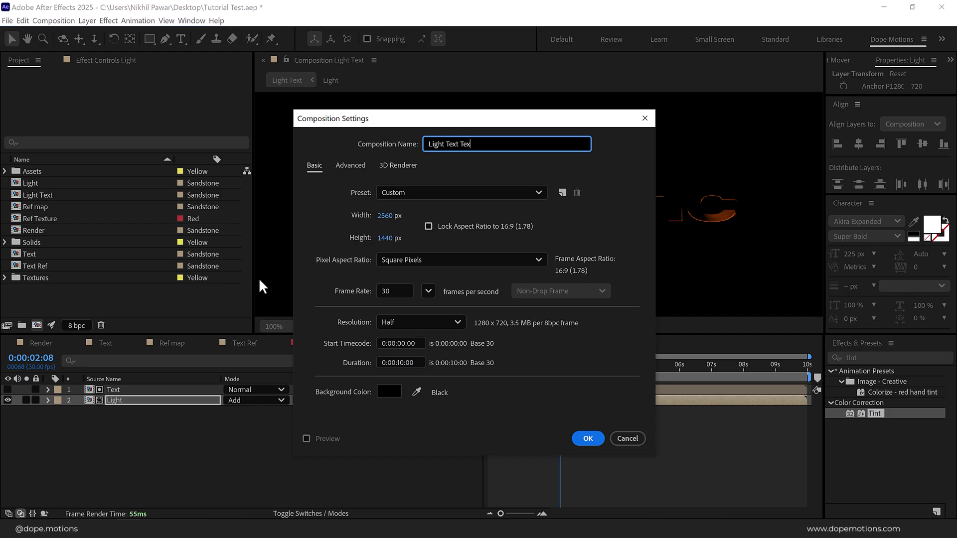
{"action": "left_click", "coordinate": [582, 438]}
{"action": "left_click_drag", "start_coordinate": [46, 195], "coordinate": [465, 386]}
{"action": "mouse_move", "coordinate": [516, 366]}
{"action": "left_mouse_down"}
{"action": "mouse_move", "coordinate": [541, 372]}
{"action": "mouse_move", "coordinate": [533, 370]}
{"action": "left_mouse_up"}
{"action": "scroll", "coordinate": [543, 208], "scroll_direction": "down", "scroll_amount": 2}
{"action": "scroll", "coordinate": [544, 208], "scroll_direction": "up", "scroll_amount": 2}
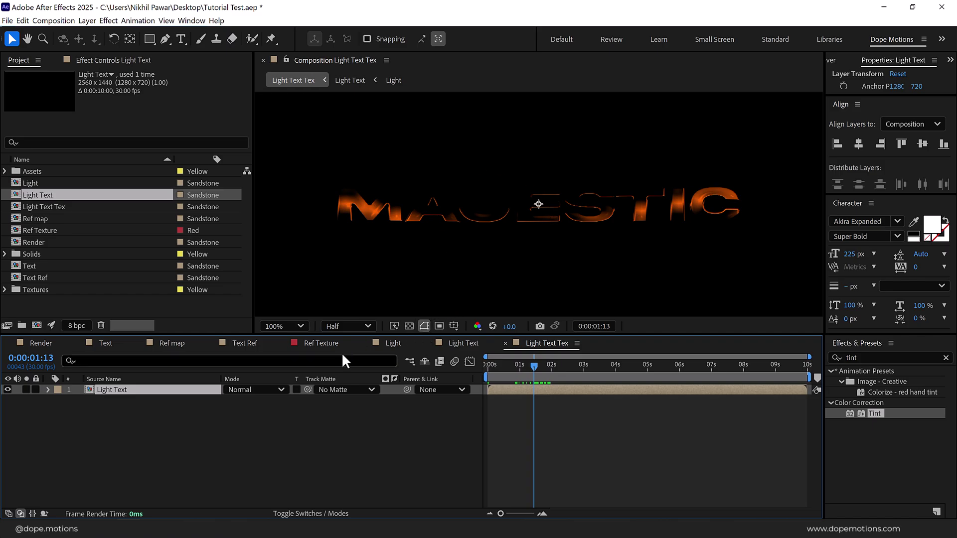
- Copy the Grunge Texture.png and Metall Texture.png layers from Ref Texture into Light Text Tex and inspect the textured letters up close
{"action": "left_click", "coordinate": [298, 346]}
{"action": "left_click", "coordinate": [140, 389]}
{"action": "left_click", "coordinate": [134, 400], "text": "shift"}
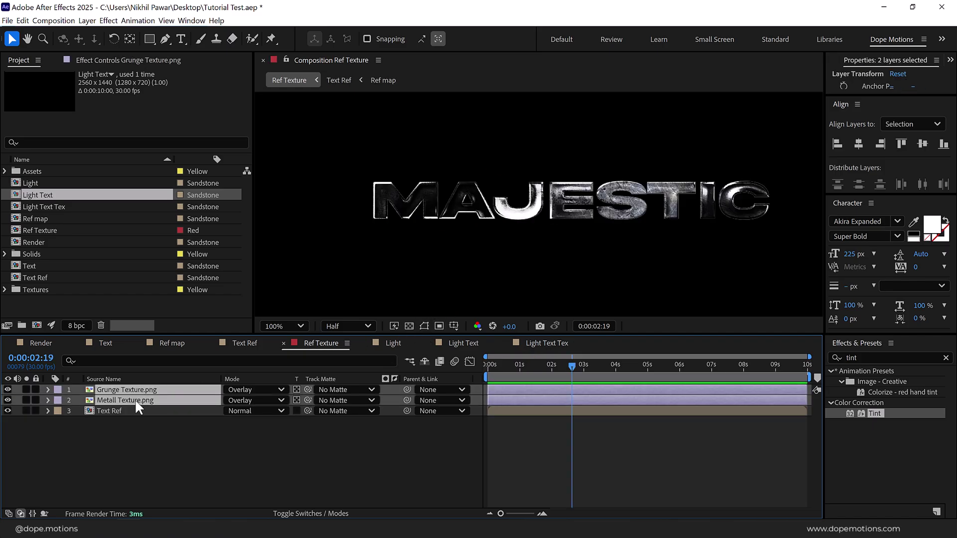
{"action": "left_click", "coordinate": [540, 343]}
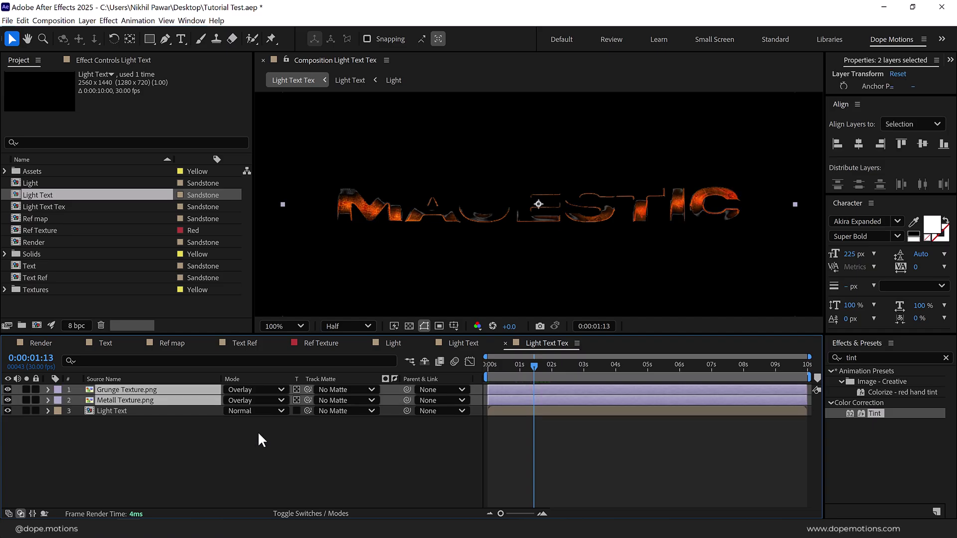
{"action": "left_click", "coordinate": [186, 457]}
{"action": "scroll", "coordinate": [425, 220], "scroll_direction": "up", "scroll_amount": 1}
{"action": "key", "text": "h"}
{"action": "left_click_drag", "start_coordinate": [426, 220], "coordinate": [607, 221]}
{"action": "key", "text": "v"}
{"action": "mouse_move", "coordinate": [532, 364]}
{"action": "left_mouse_down"}
{"action": "mouse_move", "coordinate": [519, 363]}
{"action": "mouse_move", "coordinate": [529, 364]}
{"action": "left_mouse_up"}
- Apply the Curves effect to the Light Text layer in Light Text Tex and set its Channel to Alpha
{"action": "left_click", "coordinate": [107, 411]}
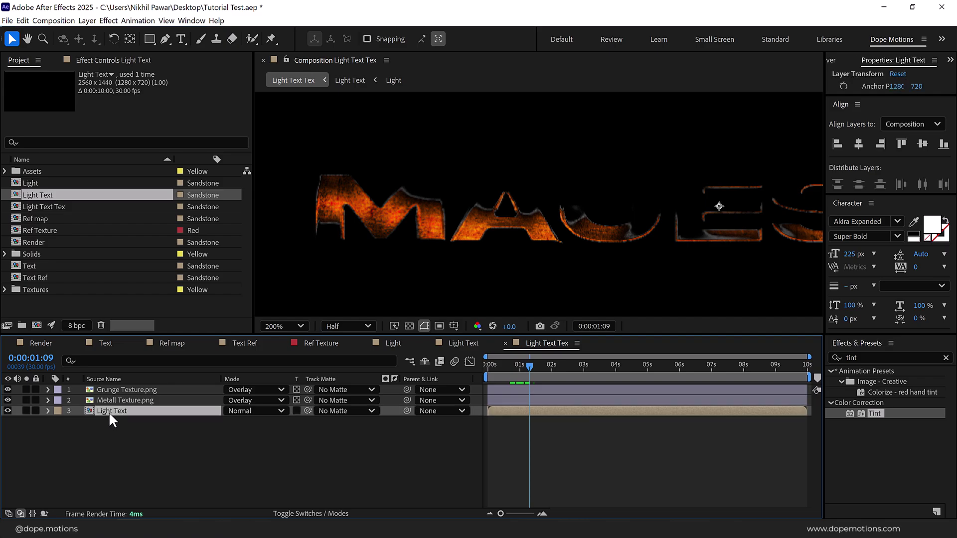
{"action": "key", "text": "ctrl+5"}
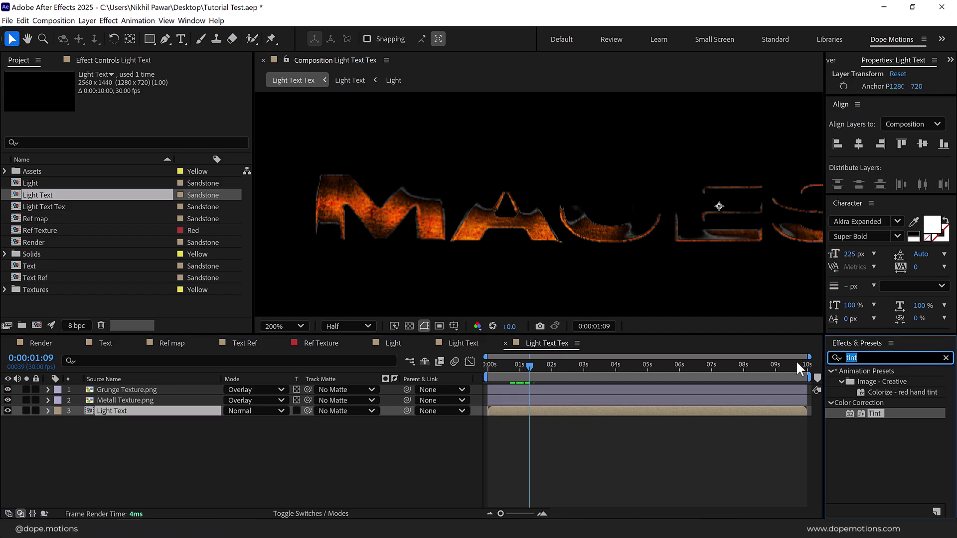
{"action": "type", "text": "curv"}
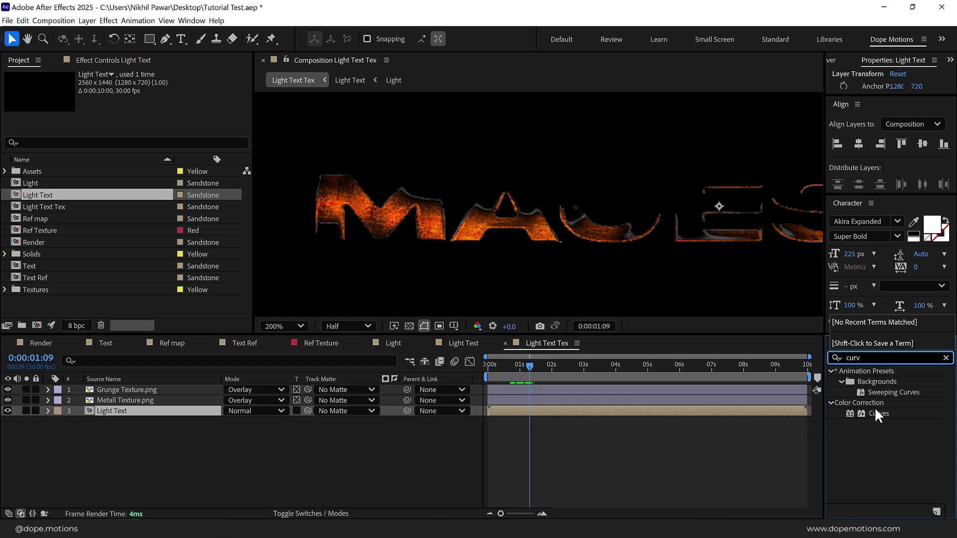
{"action": "double_click", "coordinate": [876, 413]}
{"action": "left_click", "coordinate": [177, 96]}
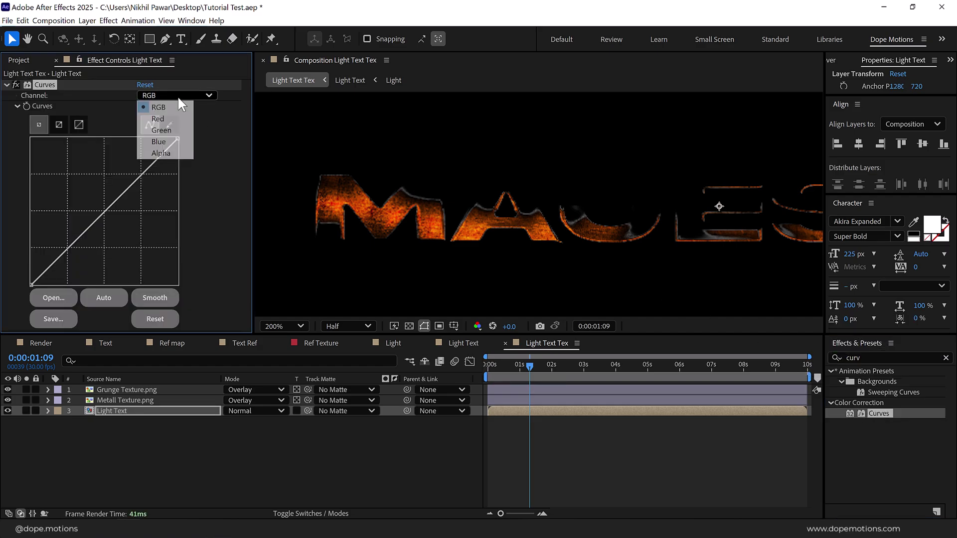
{"action": "left_click", "coordinate": [163, 152]}
- Bend the Alpha curve into a near-vertical step around its midpoint to harden the light's edges, and scrub through the sweep
{"action": "left_click_drag", "start_coordinate": [71, 246], "coordinate": [100, 288]}
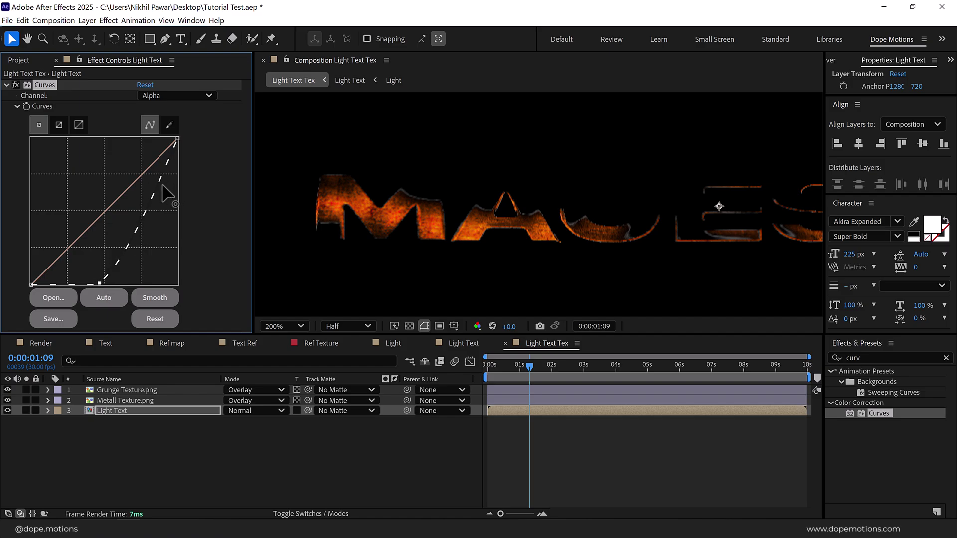
{"action": "left_click_drag", "start_coordinate": [159, 186], "coordinate": [102, 138]}
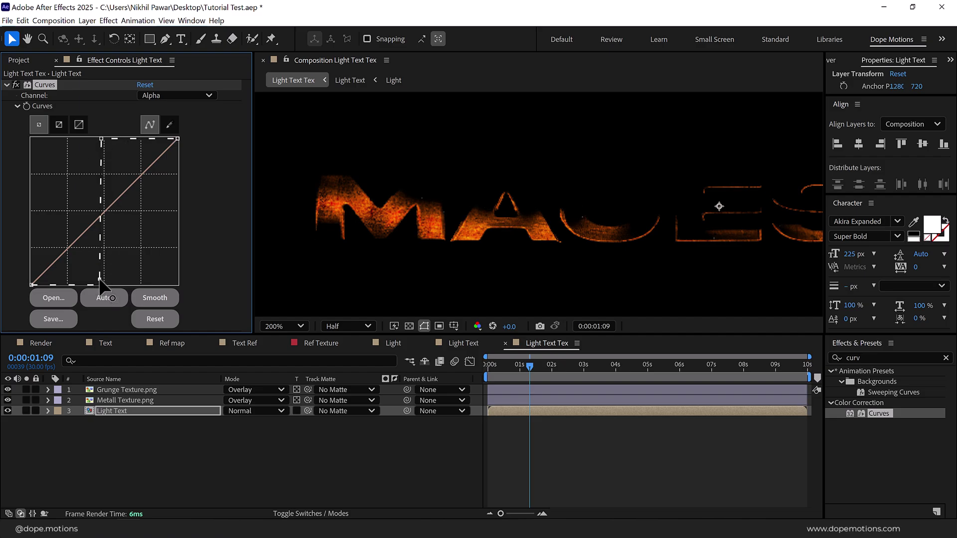
{"action": "scroll", "coordinate": [611, 268], "scroll_direction": "down", "scroll_amount": 5}
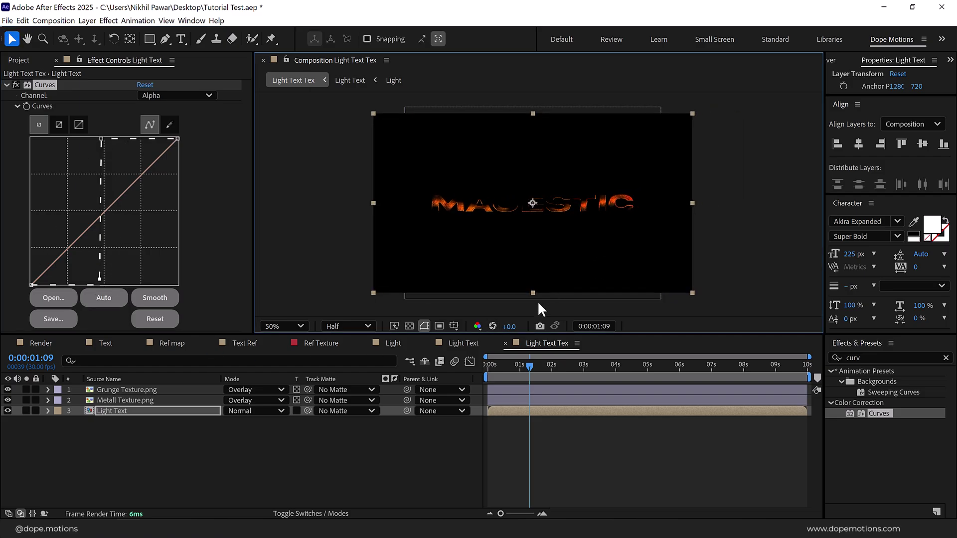
{"action": "scroll", "coordinate": [542, 301], "scroll_direction": "up", "scroll_amount": 3}
{"action": "left_click", "coordinate": [502, 365]}
{"action": "left_click_drag", "start_coordinate": [504, 368], "coordinate": [544, 393]}
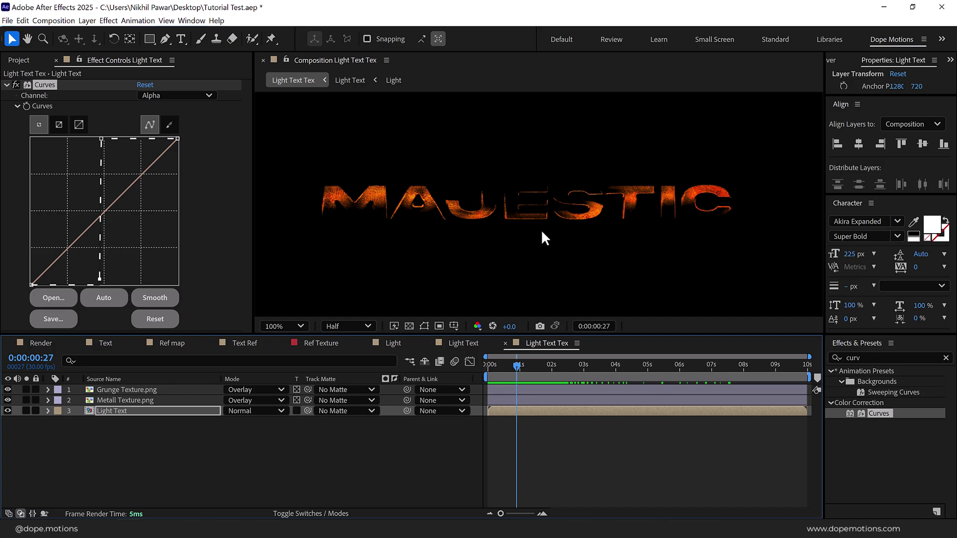
- Add a black 2560 by 1440 solid named BG to the Render composition
{"action": "left_click", "coordinate": [20, 61]}
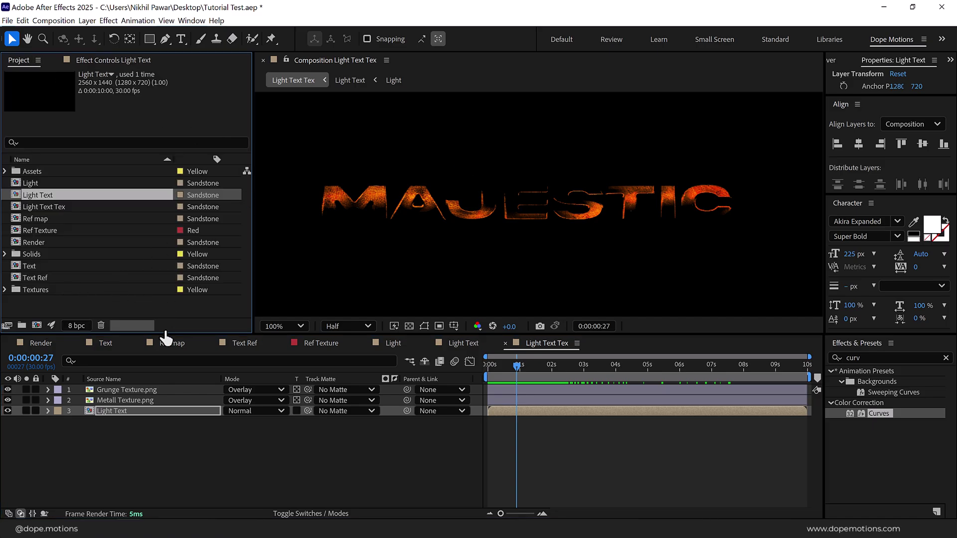
{"action": "left_click", "coordinate": [35, 342]}
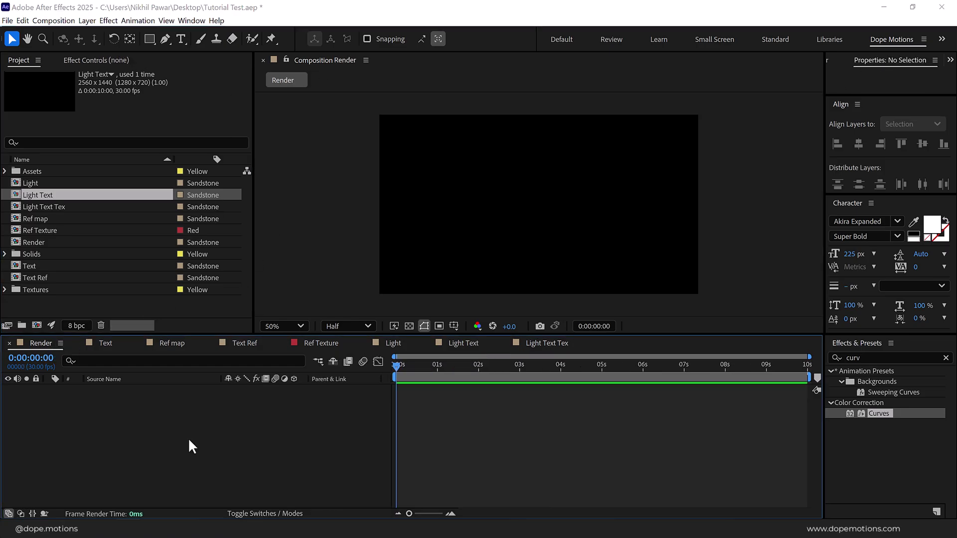
{"action": "key", "text": "ctrl+y"}
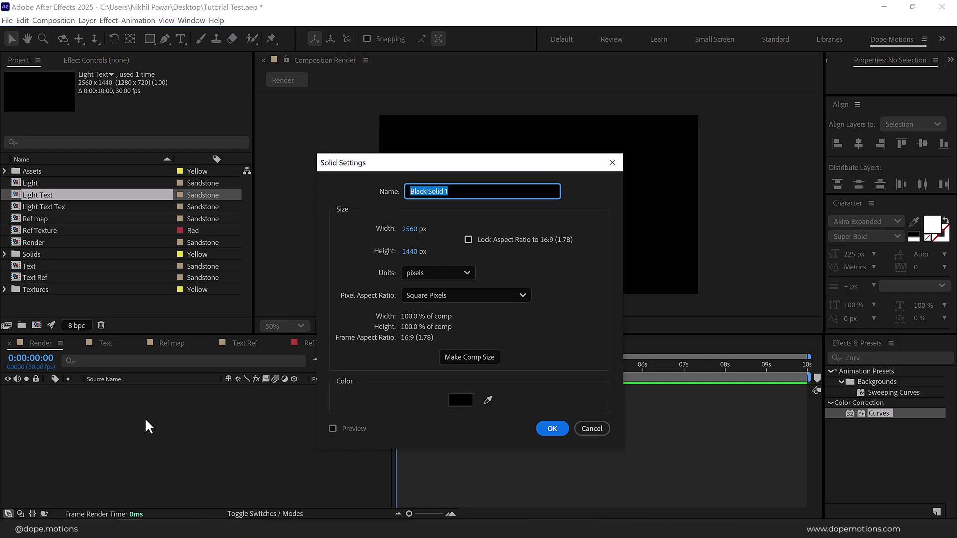
{"action": "type", "text": "BG"}
{"action": "left_click", "coordinate": [462, 401]}
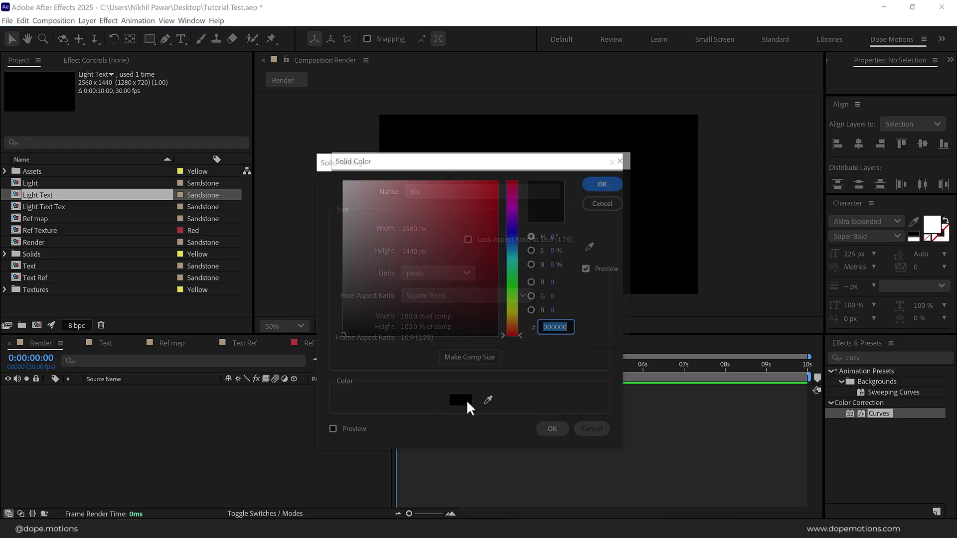
{"action": "key", "text": "Return"}
{"action": "left_click", "coordinate": [554, 429]}
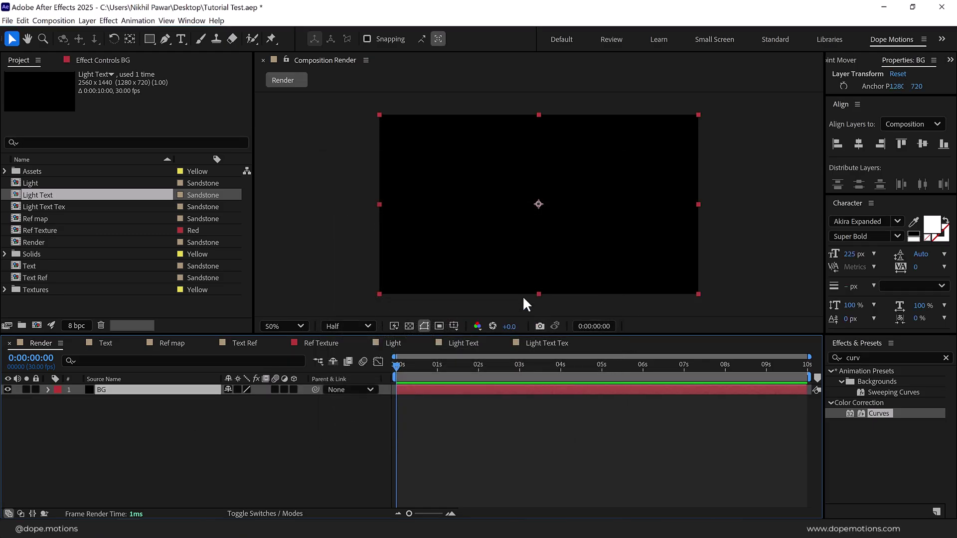
- Add the Ref Texture composition above BG in Render, and place Light Text Tex on top of it
{"action": "left_click_drag", "start_coordinate": [49, 230], "coordinate": [105, 391]}
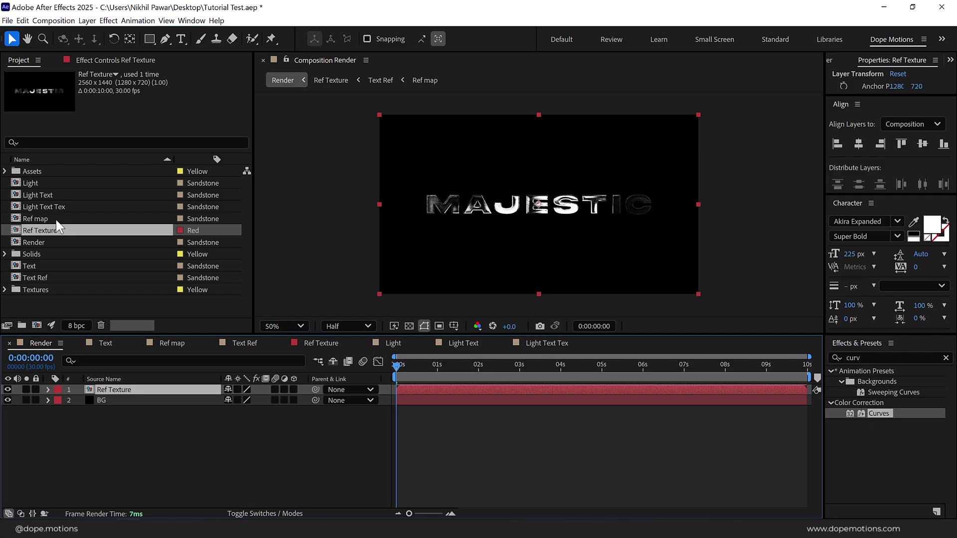
{"action": "left_click_drag", "start_coordinate": [49, 202], "coordinate": [115, 388]}
{"action": "left_click", "coordinate": [179, 206]}
{"action": "left_click", "coordinate": [203, 241]}
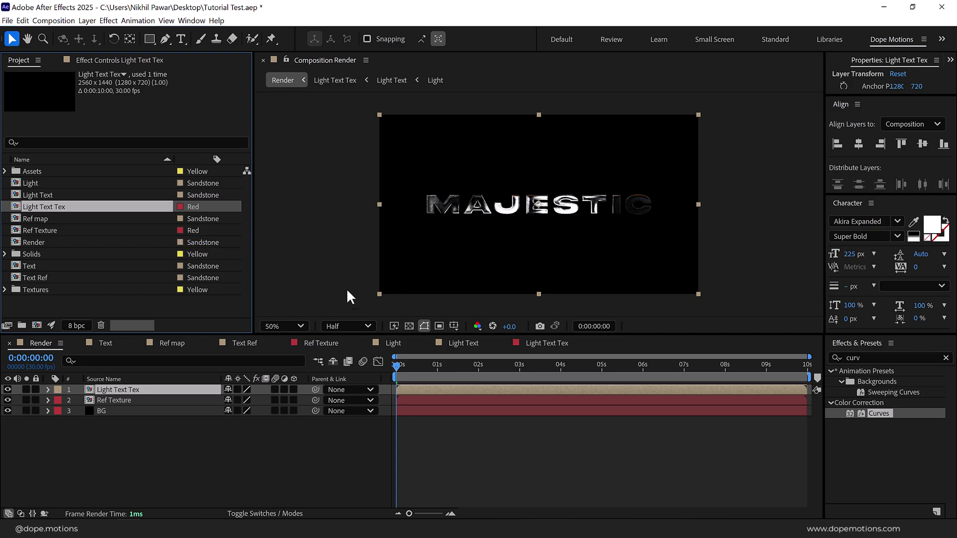
- Set the Light Text Tex layer's blending mode to Add and preview the combined title
{"action": "left_click", "coordinate": [249, 514]}
{"action": "left_click", "coordinate": [245, 388]}
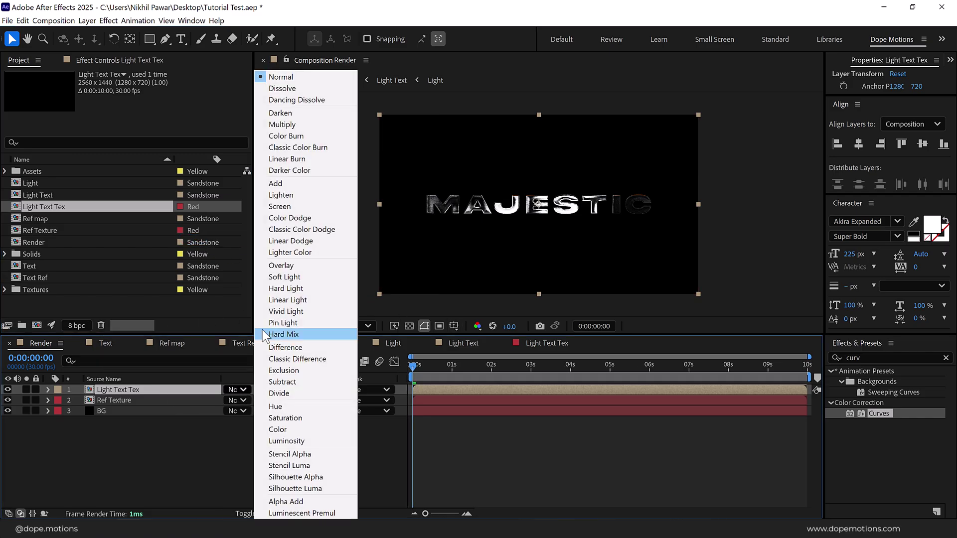
{"action": "left_click", "coordinate": [294, 181]}
{"action": "left_click_drag", "start_coordinate": [425, 364], "coordinate": [375, 374]}
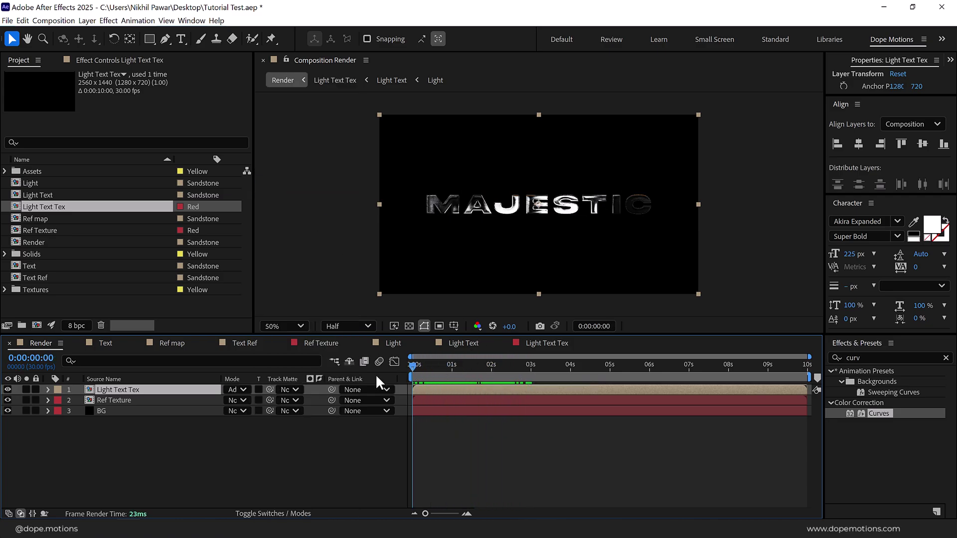
{"action": "left_click", "coordinate": [435, 369]}
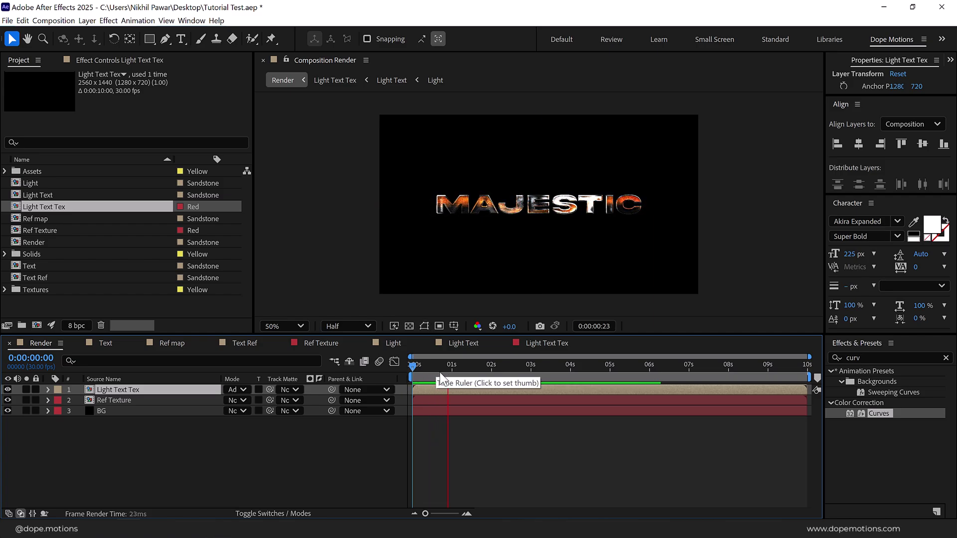
- Keyframe the Opacity of the Light Text Tex and Ref Texture layers at 100% on frame 10
{"action": "scroll", "coordinate": [477, 476], "scroll_direction": "up", "scroll_amount": 2}
{"action": "scroll", "coordinate": [477, 475], "scroll_direction": "up", "scroll_amount": 4}
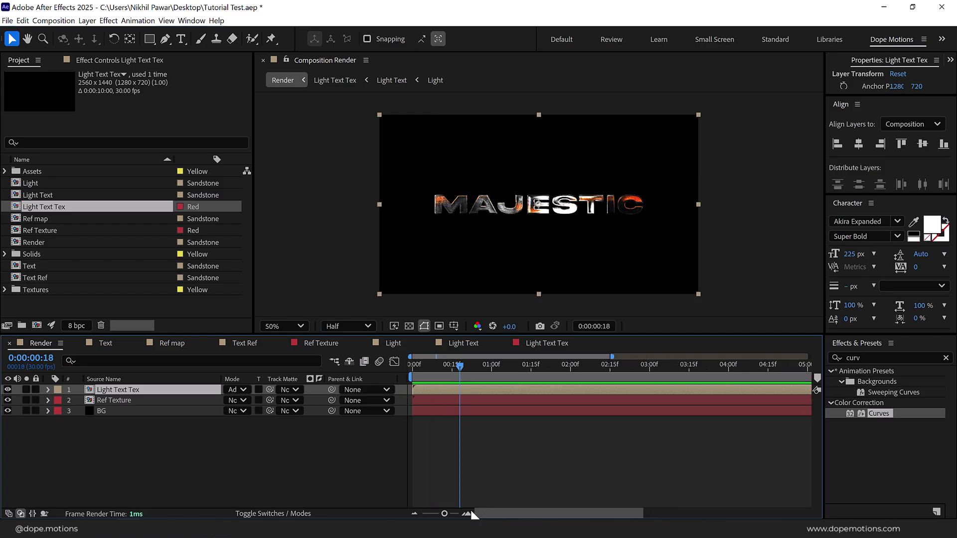
{"action": "left_click_drag", "start_coordinate": [528, 513], "coordinate": [522, 513]}
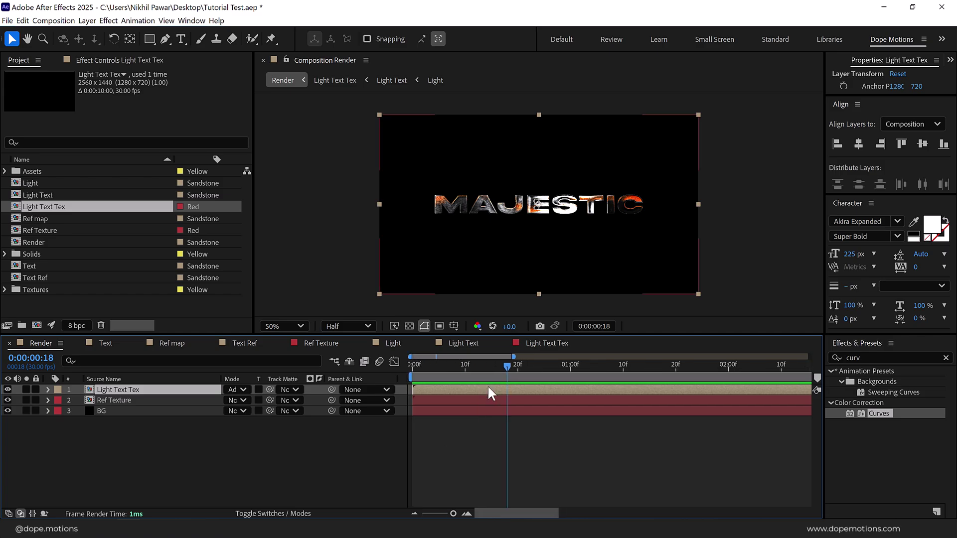
{"action": "left_click", "coordinate": [468, 367]}
{"action": "left_click", "coordinate": [121, 399], "text": "shift"}
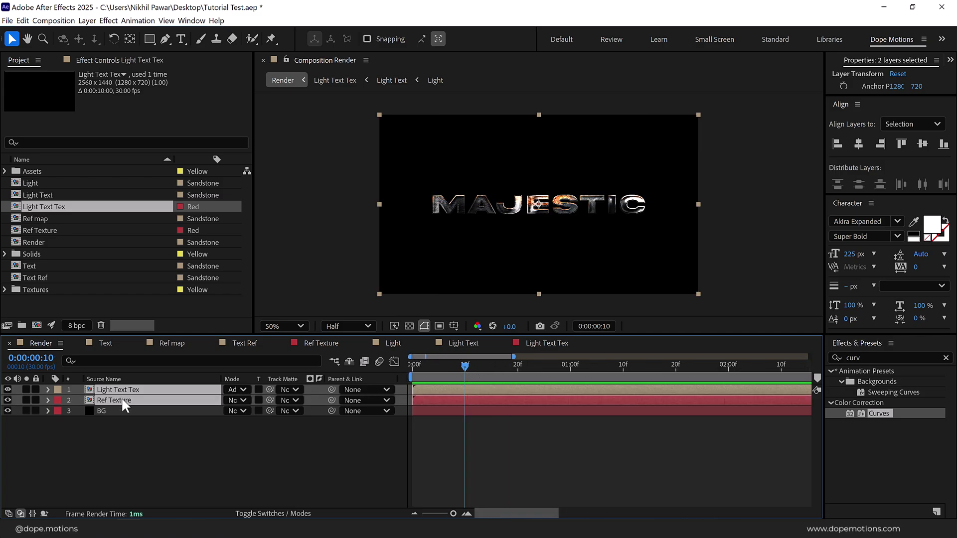
{"action": "key", "text": "alt+shift+t"}
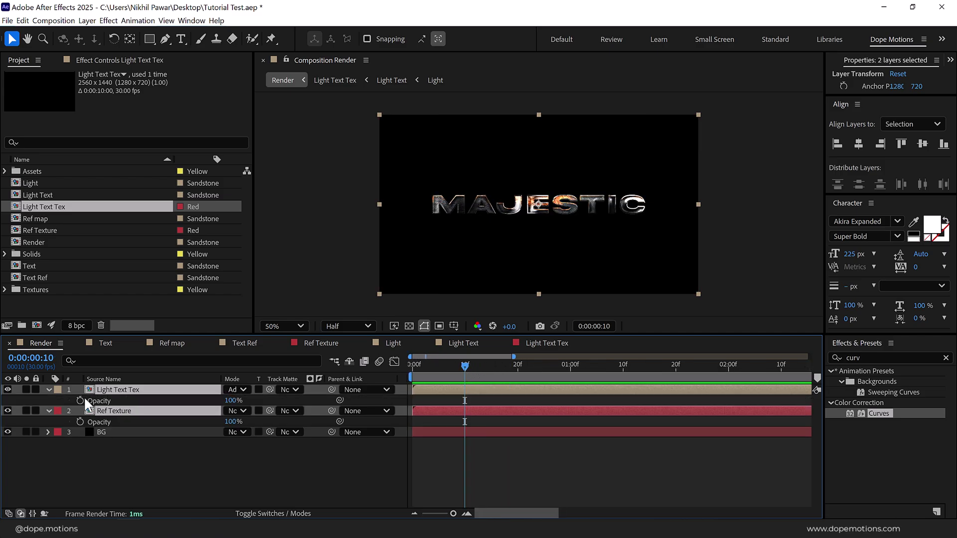
- Set both text layers' Opacity to 0% on the first frame and preview the fade-in
{"action": "left_click", "coordinate": [435, 371]}
{"action": "left_click_drag", "start_coordinate": [434, 370], "coordinate": [413, 370]}
{"action": "left_click_drag", "start_coordinate": [231, 400], "coordinate": [124, 450]}
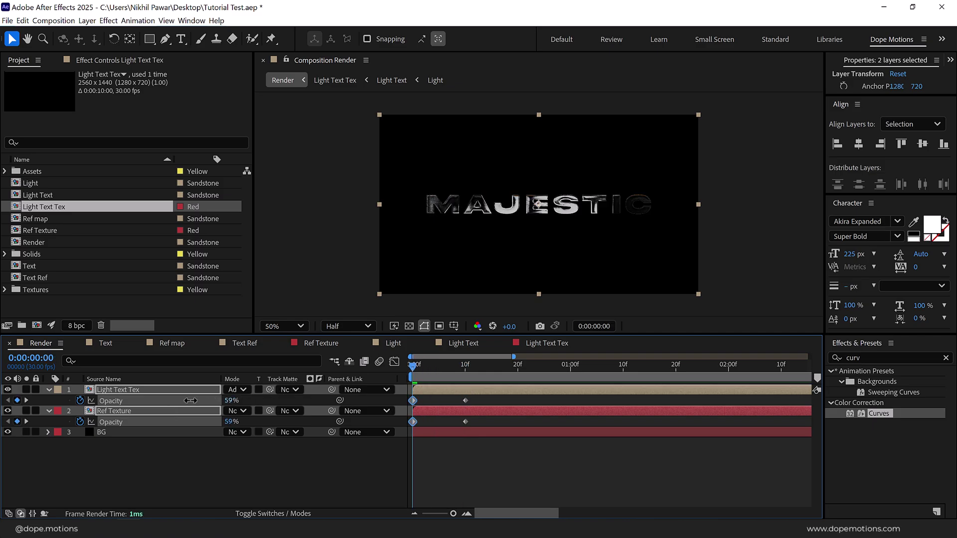
{"action": "key", "text": "space"}
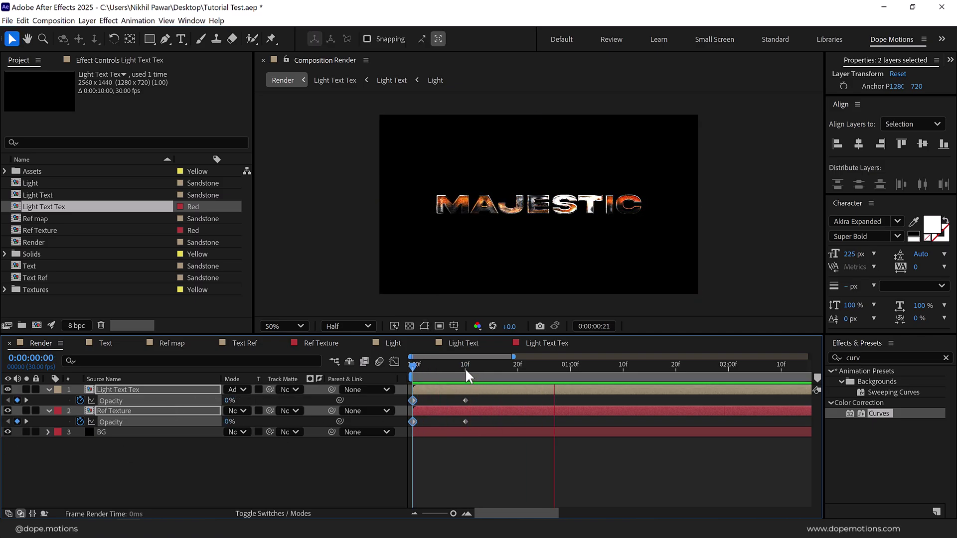
{"action": "left_click_drag", "start_coordinate": [443, 371], "coordinate": [523, 371]}
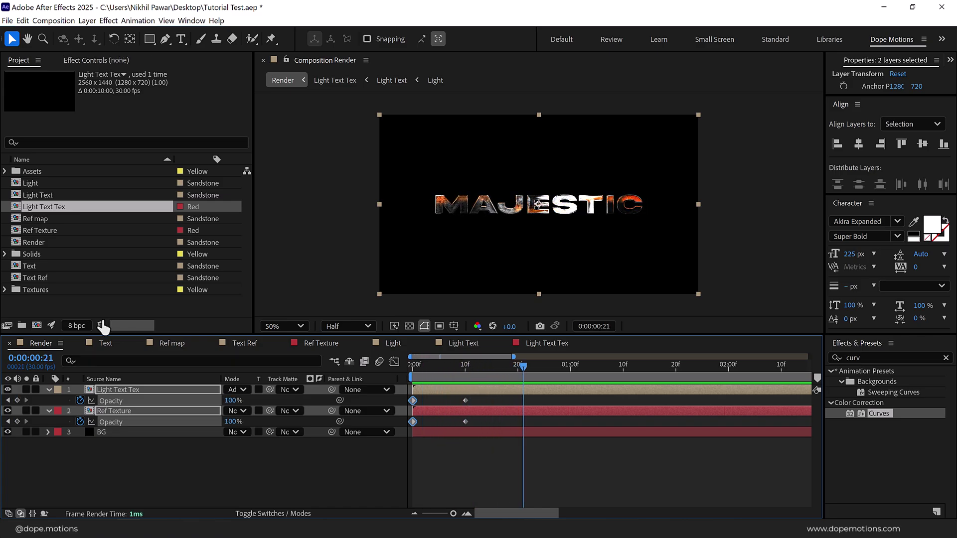
- Add Smoke.mp4 from the Assets folder as the uppermost Render layer and set its blending mode to Screen
{"action": "left_click", "coordinate": [5, 171]}
{"action": "left_click", "coordinate": [70, 183]}
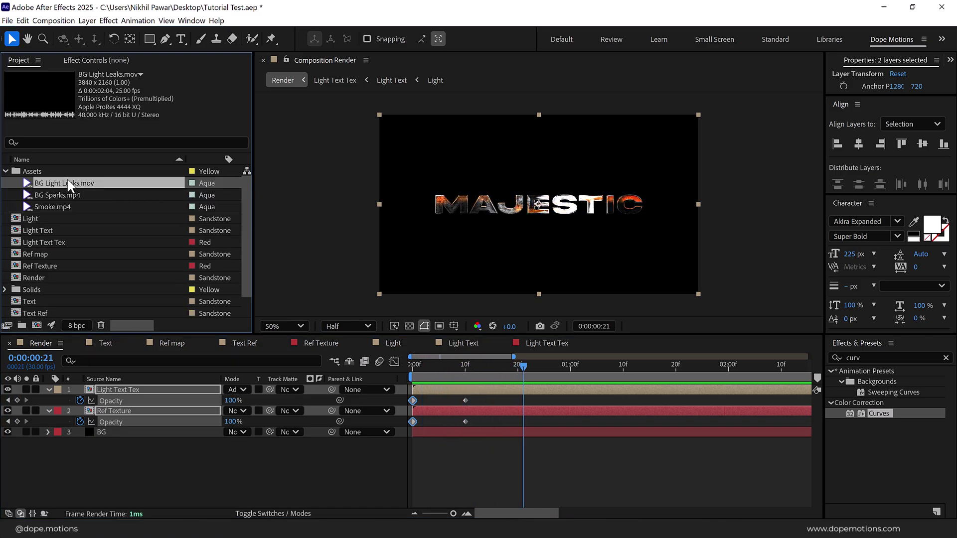
{"action": "left_click_drag", "start_coordinate": [55, 204], "coordinate": [213, 399]}
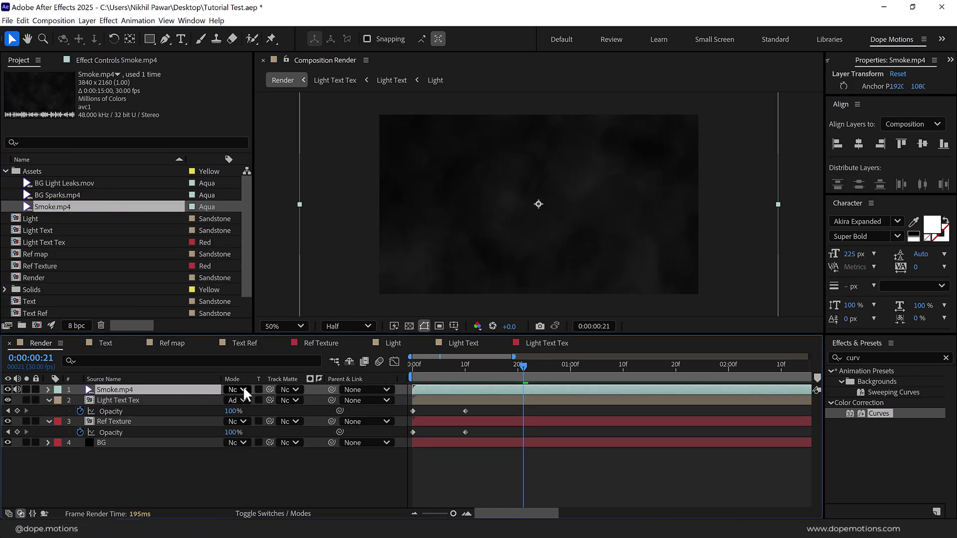
{"action": "left_click", "coordinate": [244, 389]}
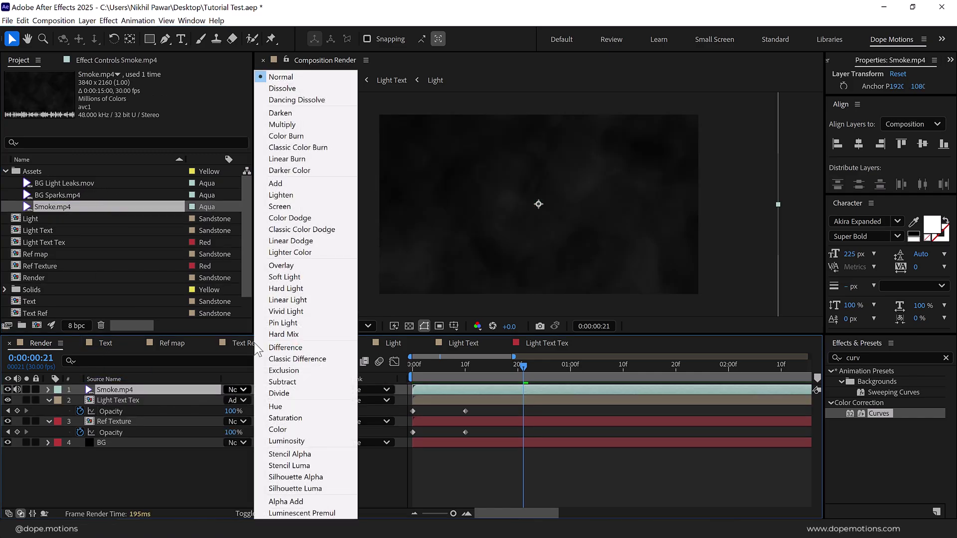
{"action": "left_click", "coordinate": [280, 207]}
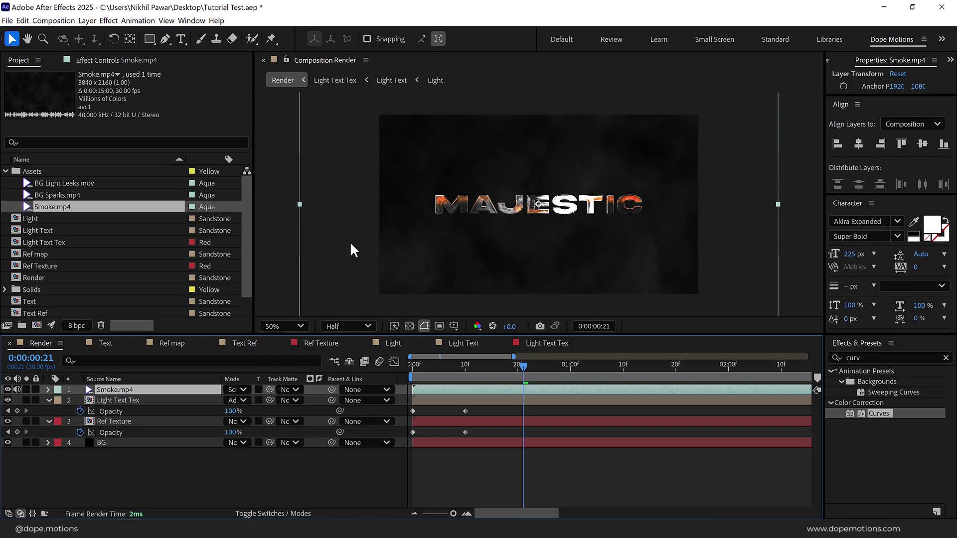
- Scale the Smoke.mp4 layer to 68%, lower its Opacity to 45%, and scrub the result
{"action": "key", "text": "s"}
{"action": "left_click_drag", "start_coordinate": [265, 403], "coordinate": [249, 407]}
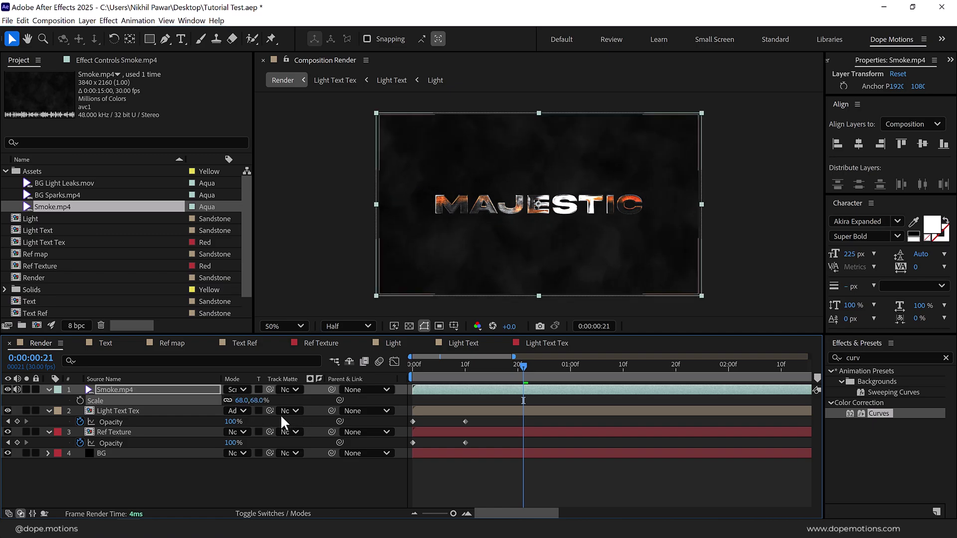
{"action": "key", "text": "t"}
{"action": "left_click", "coordinate": [234, 400]}
{"action": "key", "text": "Return"}
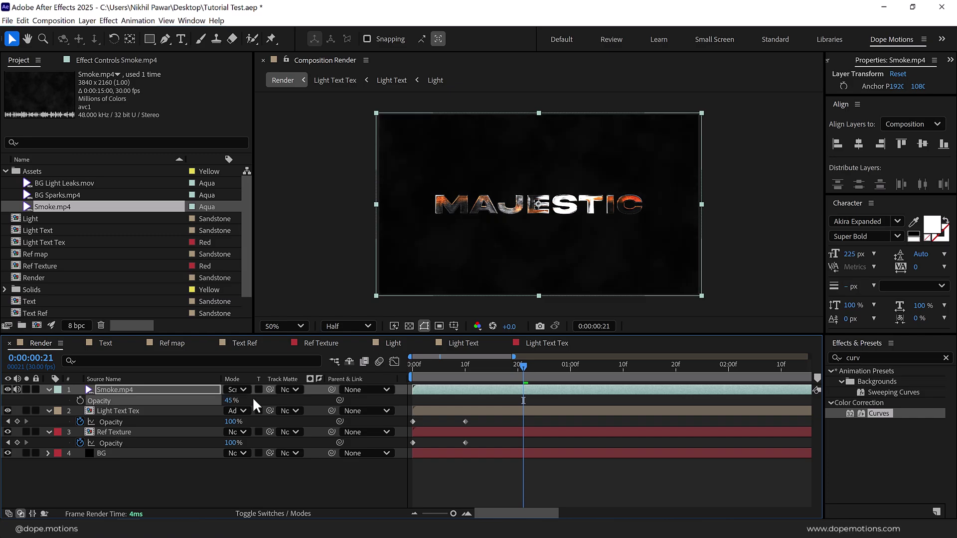
{"action": "left_click_drag", "start_coordinate": [441, 366], "coordinate": [509, 399]}
- Add BG Sparks.mp4 above the smoke layer in Render and set its blending mode to Add
{"action": "left_click", "coordinate": [58, 195]}
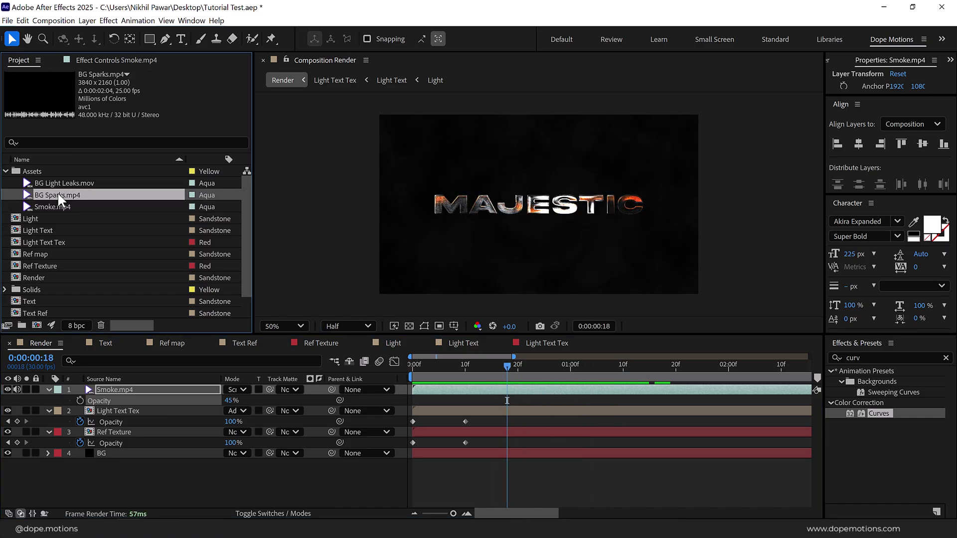
{"action": "left_click_drag", "start_coordinate": [55, 195], "coordinate": [121, 391]}
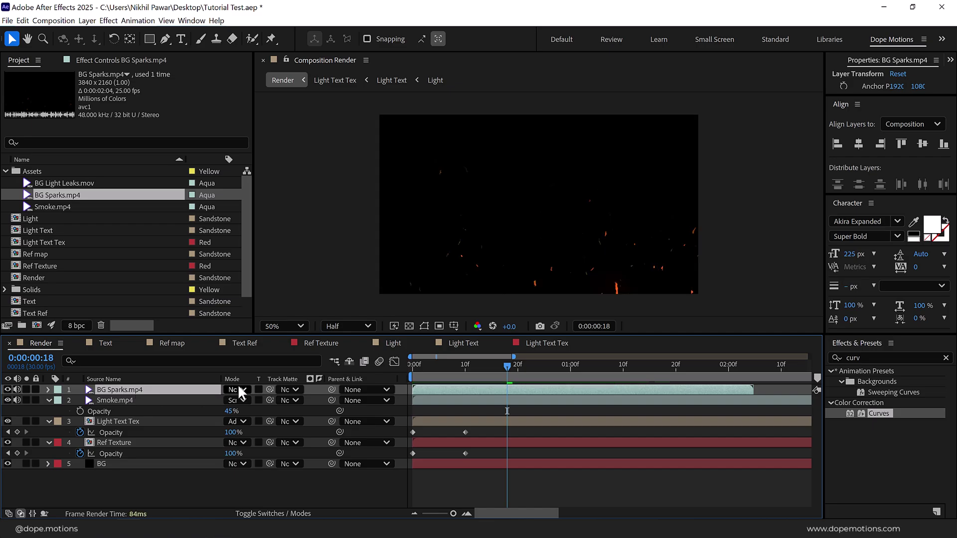
{"action": "left_click", "coordinate": [237, 389]}
{"action": "left_click", "coordinate": [276, 184]}
- Scale the BG Sparks.mp4 layer to 70%
{"action": "key", "text": "s"}
{"action": "left_click_drag", "start_coordinate": [255, 400], "coordinate": [237, 400]}
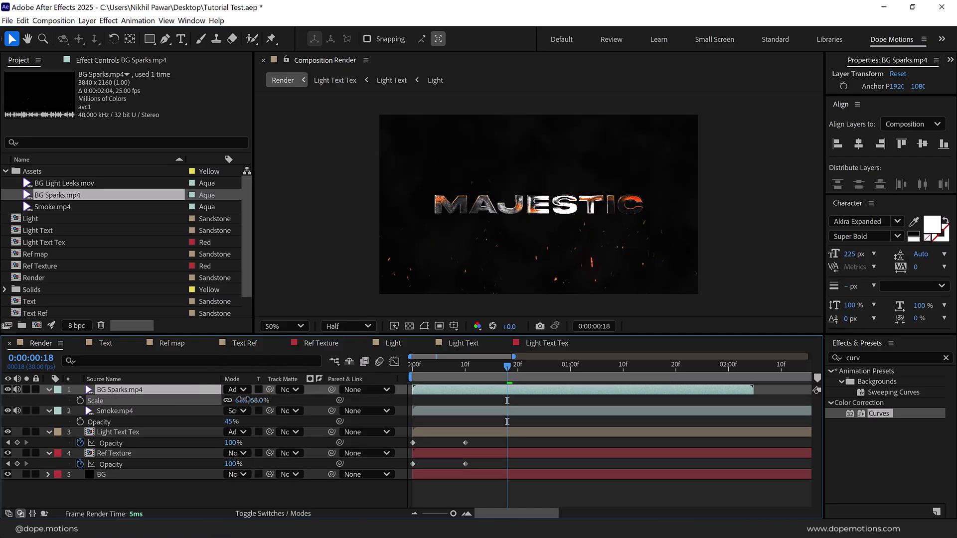
{"action": "left_click", "coordinate": [260, 400]}
{"action": "type", "text": "7"}
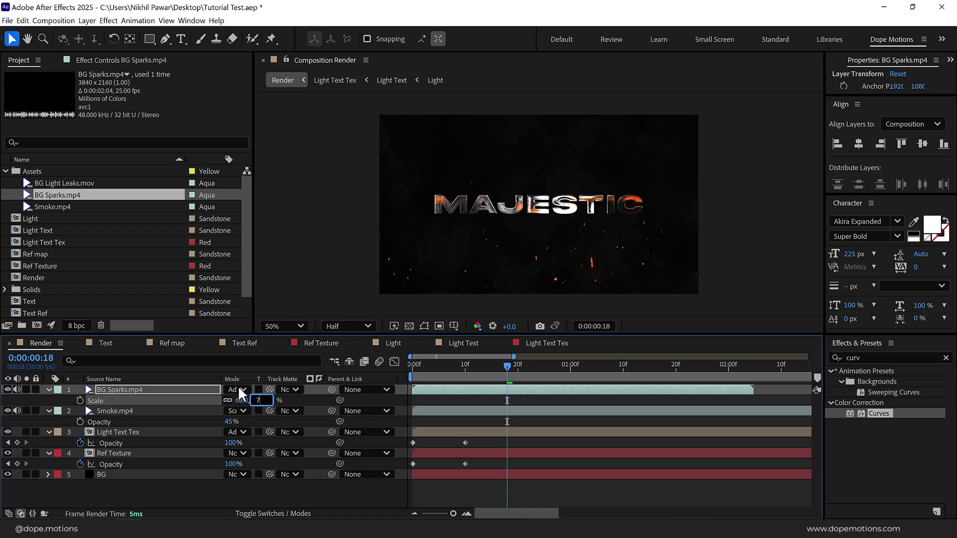
{"action": "type", "text": "0"}
{"action": "key", "text": "Return"}
- Add BG Light Leaks.mov between the sparks and smoke layers in Screen mode and scale it to 70%
{"action": "left_click", "coordinate": [59, 183]}
{"action": "left_click_drag", "start_coordinate": [58, 183], "coordinate": [114, 404]}
{"action": "left_click", "coordinate": [242, 411]}
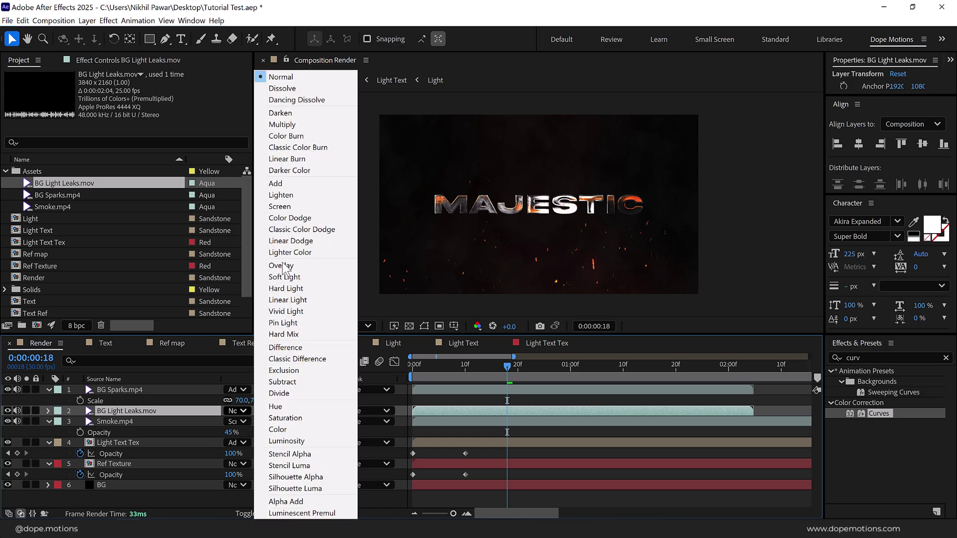
{"action": "left_click", "coordinate": [281, 206]}
{"action": "key", "text": "s"}
{"action": "left_click", "coordinate": [262, 421]}
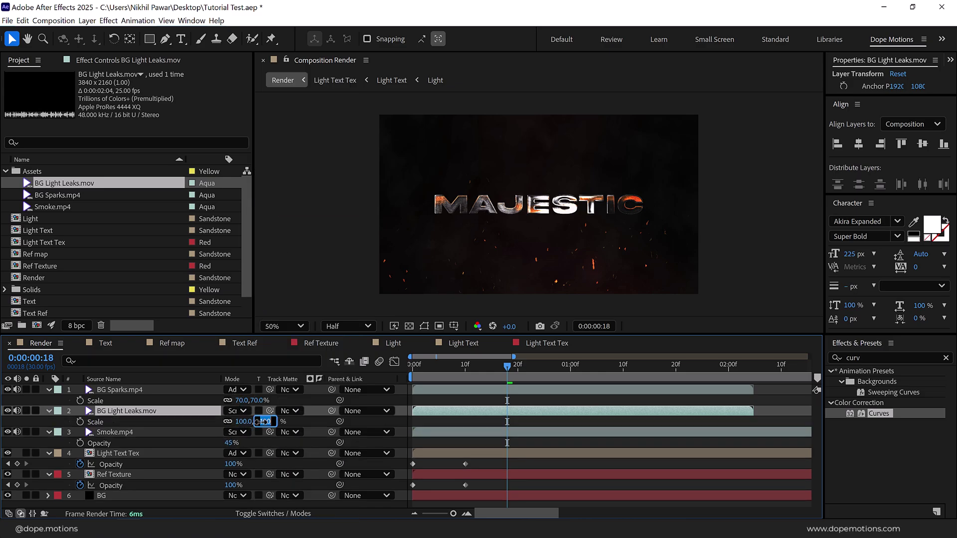
{"action": "key", "text": "Return"}
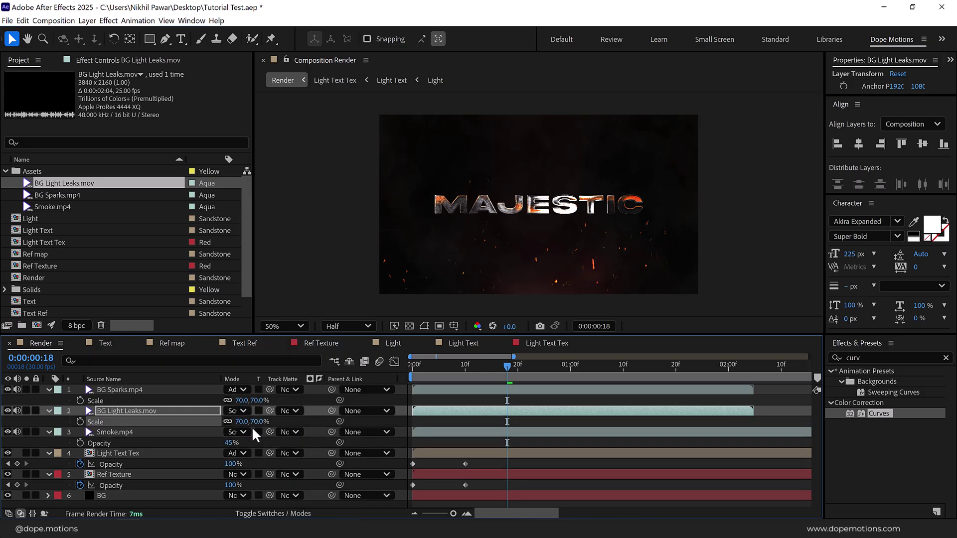
- Mute the three footage layers and shift BG Sparks and BG Light Leaks to start at about frame 6
{"action": "left_click", "coordinate": [136, 409]}
{"action": "key", "text": "ctrl+a"}
{"action": "key", "text": "ctrl+grave"}
{"action": "key", "text": "ctrl+shift+a"}
{"action": "left_click_drag", "start_coordinate": [427, 384], "coordinate": [465, 376]}
{"action": "left_click", "coordinate": [116, 387]}
{"action": "left_click", "coordinate": [115, 395], "text": "shift"}
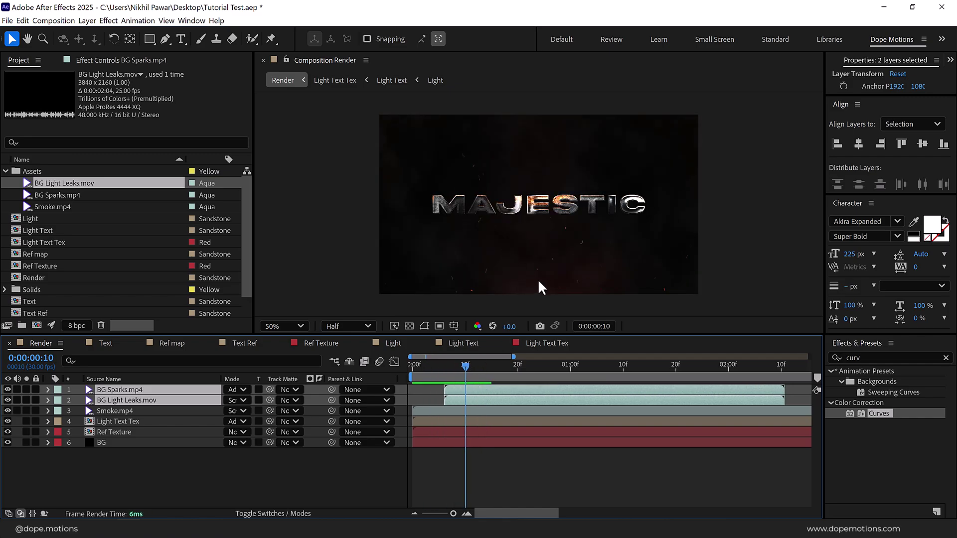
- Examine the Render title with its sparks and light leaks at different frames, both up close and in full view
{"action": "key", "text": "period"}
{"action": "left_click_drag", "start_coordinate": [576, 264], "coordinate": [548, 260]}
{"action": "scroll", "coordinate": [540, 199], "scroll_direction": "up", "scroll_amount": 1}
{"action": "scroll", "coordinate": [539, 196], "scroll_direction": "down", "scroll_amount": 1}
{"action": "left_click_drag", "start_coordinate": [470, 365], "coordinate": [525, 366]}
{"action": "key", "text": "comma"}
{"action": "key", "text": "space"}
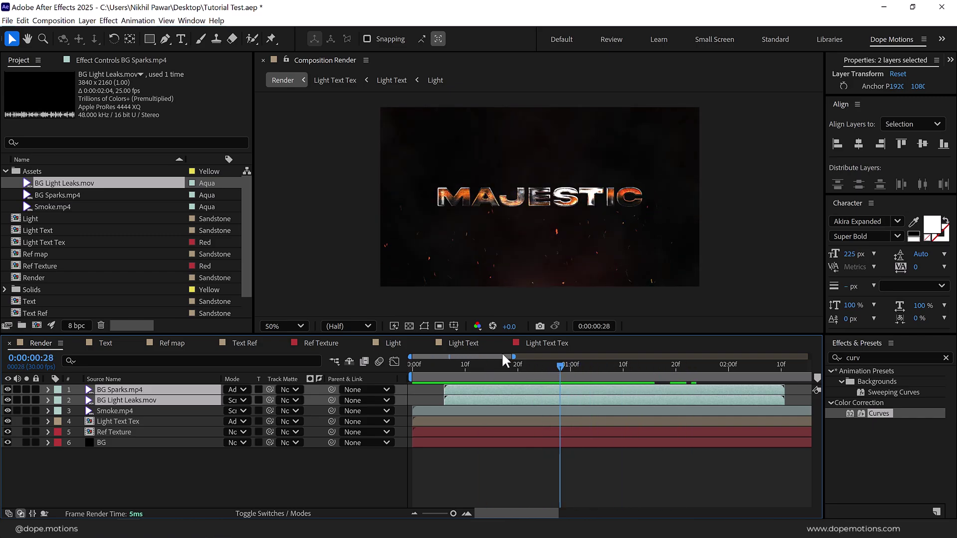
{"action": "key", "text": "period"}
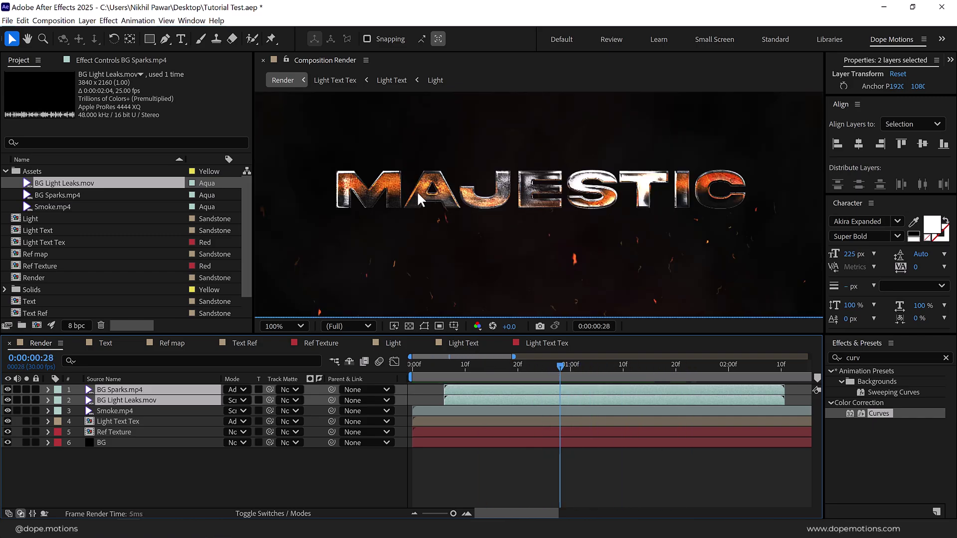
{"action": "key", "text": "comma"}
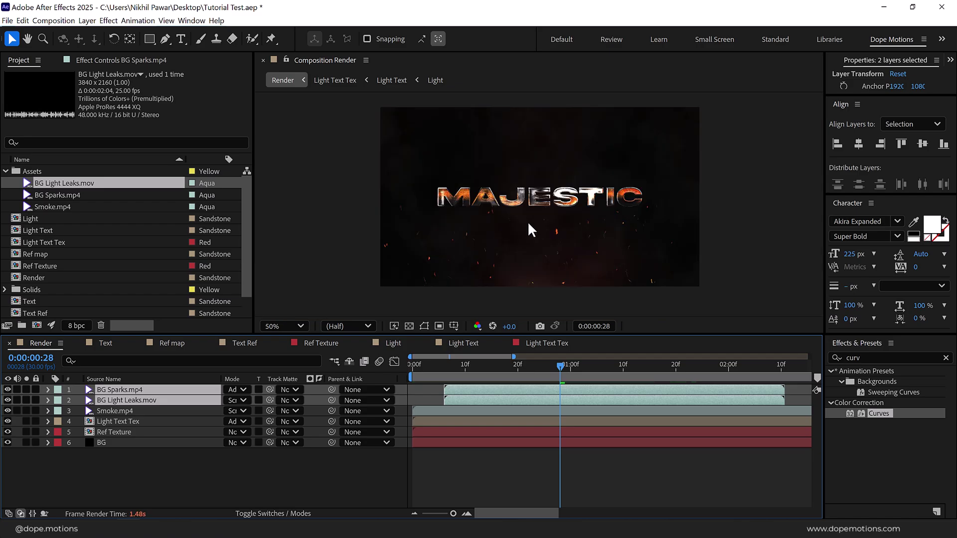
- Add Fast Box Blur to the Light layer in the Light Text composition, placing it between CC Glass and CC Blobbylize
{"action": "left_click", "coordinate": [455, 343]}
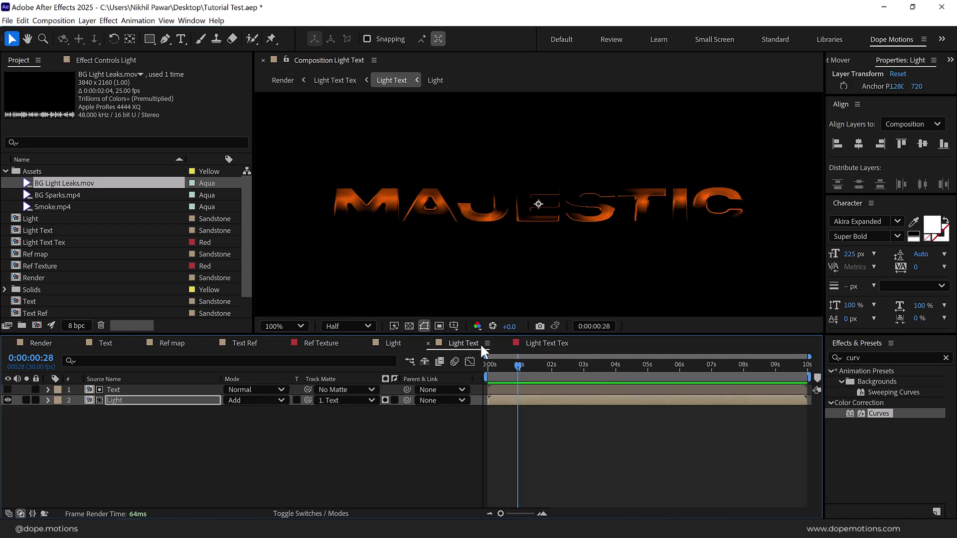
{"action": "key", "text": "F3"}
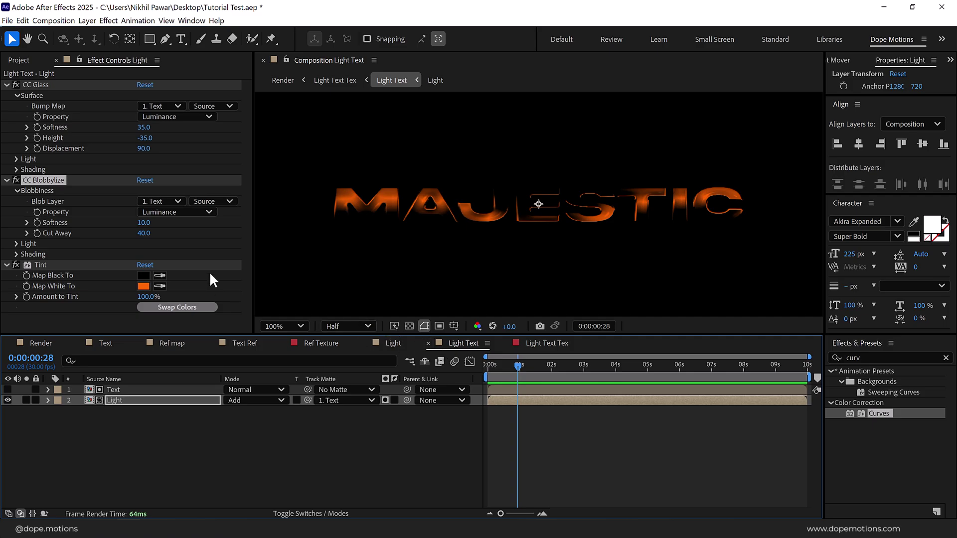
{"action": "left_click", "coordinate": [862, 358]}
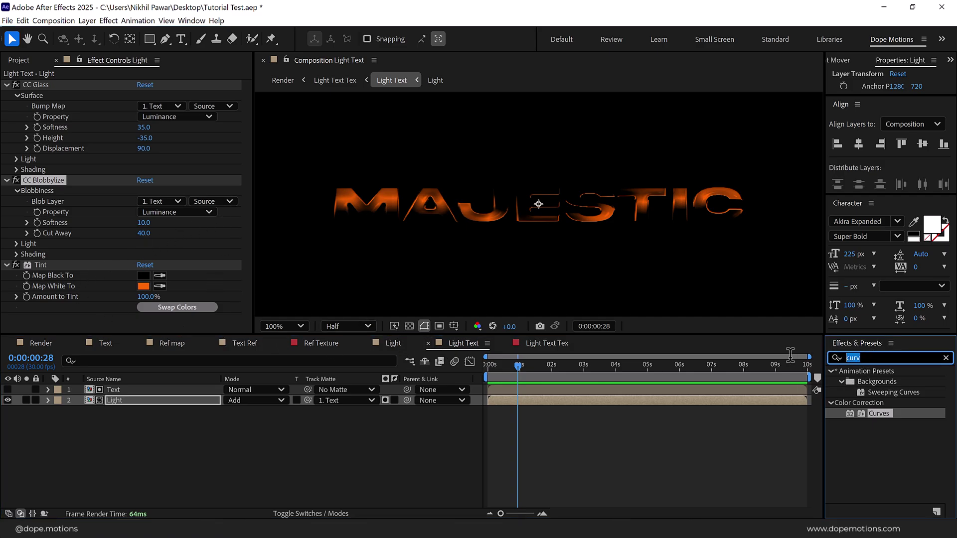
{"action": "type", "text": "fast"}
{"action": "double_click", "coordinate": [881, 435]}
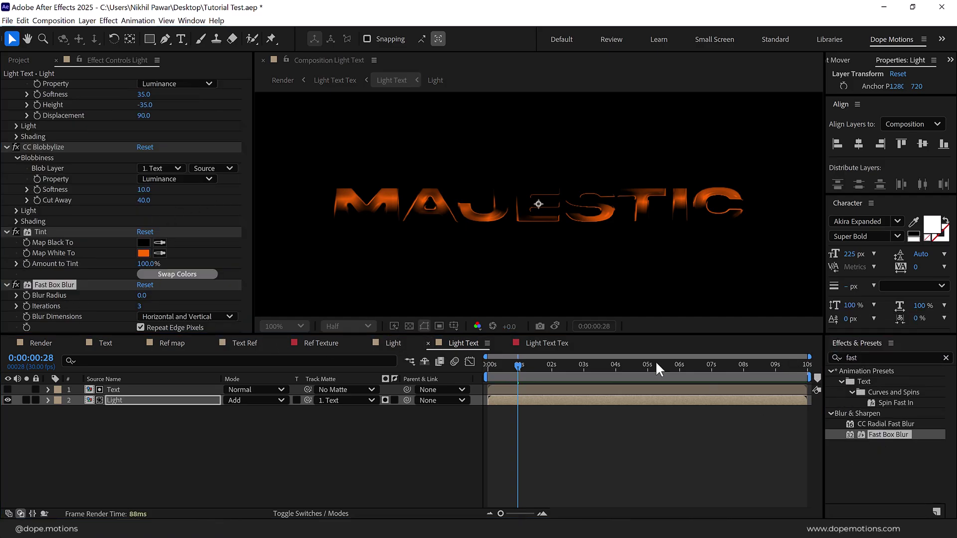
{"action": "left_click_drag", "start_coordinate": [49, 283], "coordinate": [77, 144]}
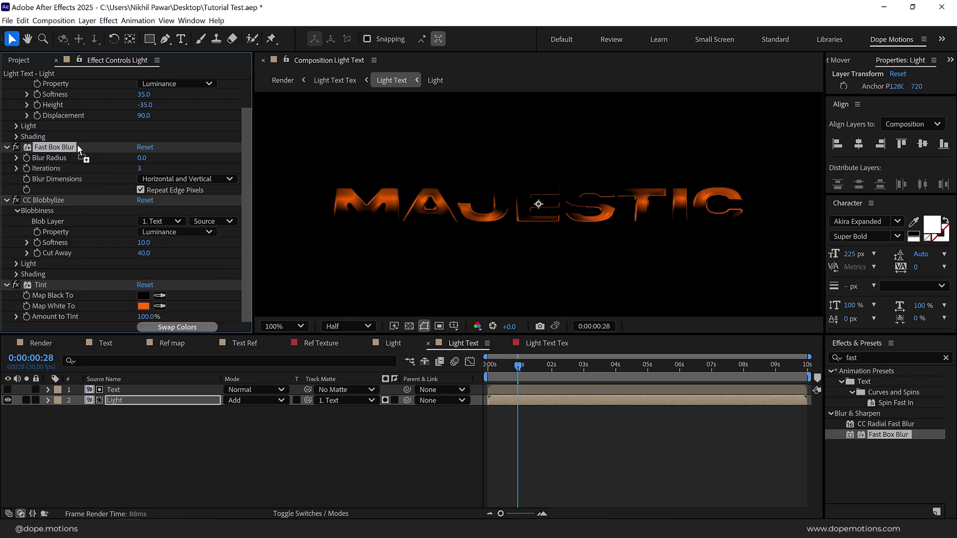
- Set the Fast Box Blur's Blur Radius on the Light layer to 10
{"action": "left_click", "coordinate": [143, 157]}
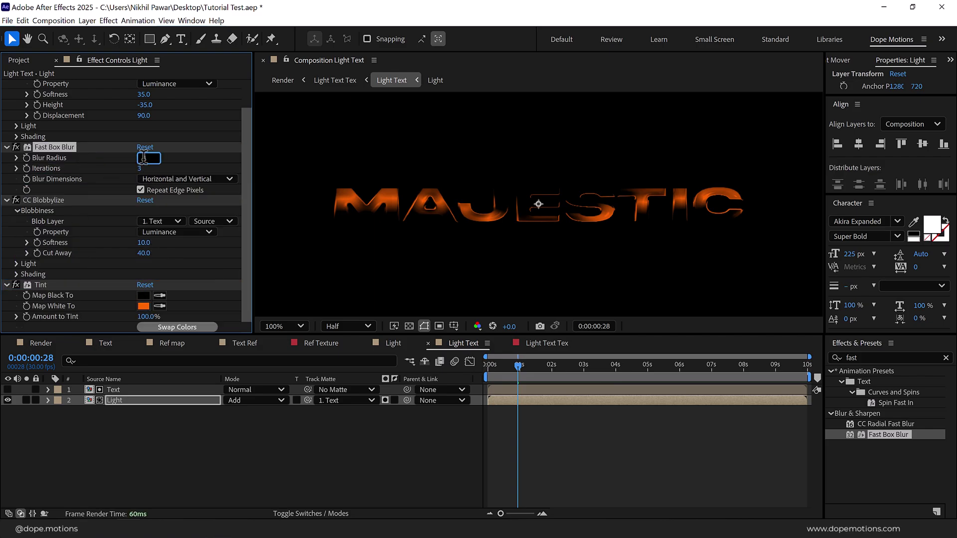
{"action": "type", "text": "10"}
{"action": "key", "text": "Return"}
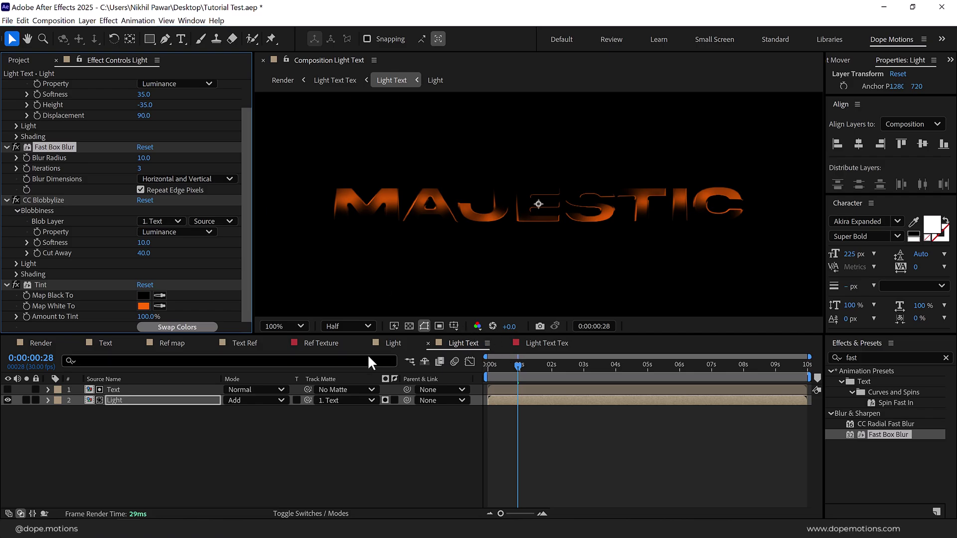
- In Render, set the Light Text Tex layer's Opacity keyframe at frame 10 to 60%
{"action": "left_click", "coordinate": [41, 343]}
{"action": "left_click", "coordinate": [118, 421]}
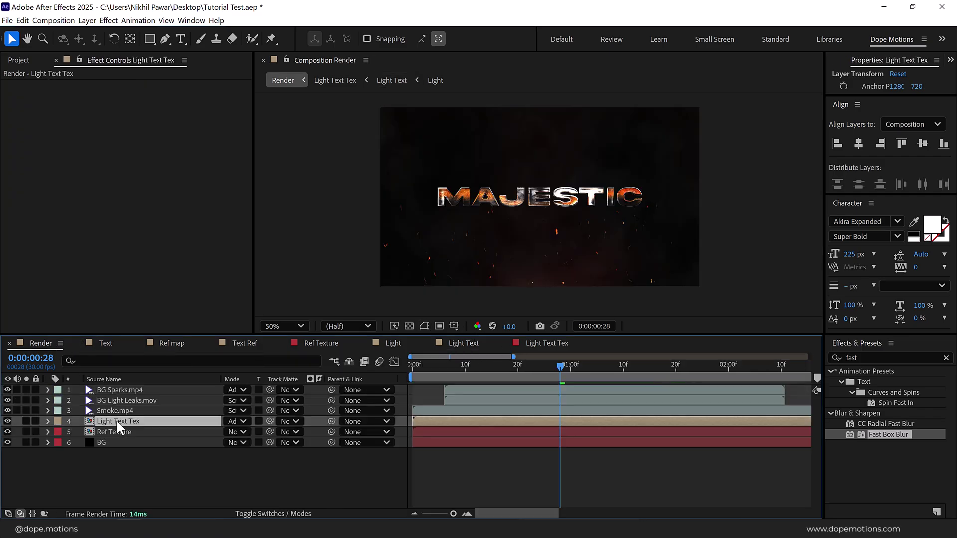
{"action": "key", "text": "t"}
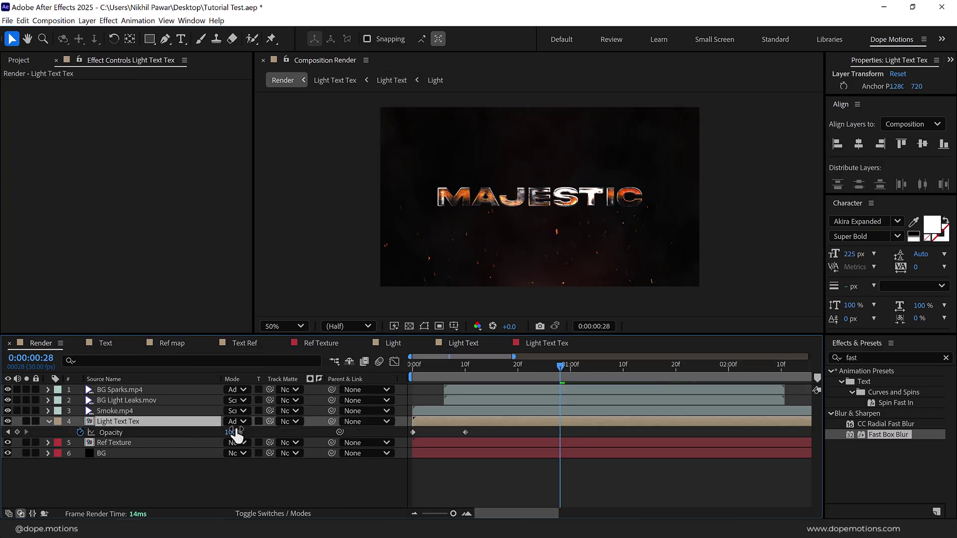
{"action": "left_click_drag", "start_coordinate": [482, 368], "coordinate": [465, 366]}
{"action": "left_click_drag", "start_coordinate": [232, 432], "coordinate": [194, 429]}
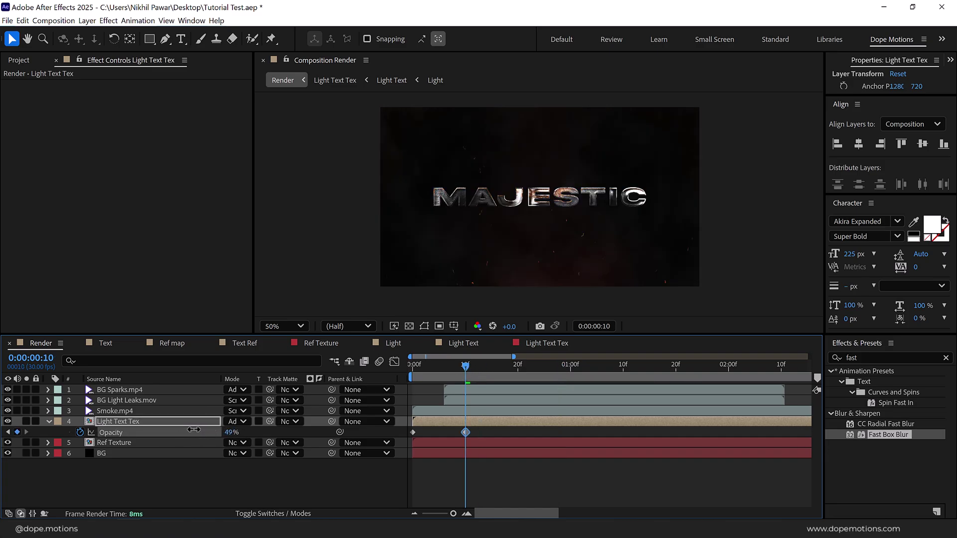
{"action": "left_click", "coordinate": [232, 431]}
{"action": "type", "text": "60"}
{"action": "key", "text": "Return"}
- Preview the Render animation from the first frame and end the work area at about 0:00:02:07
{"action": "left_click_drag", "start_coordinate": [449, 367], "coordinate": [358, 369]}
{"action": "key", "text": "space"}
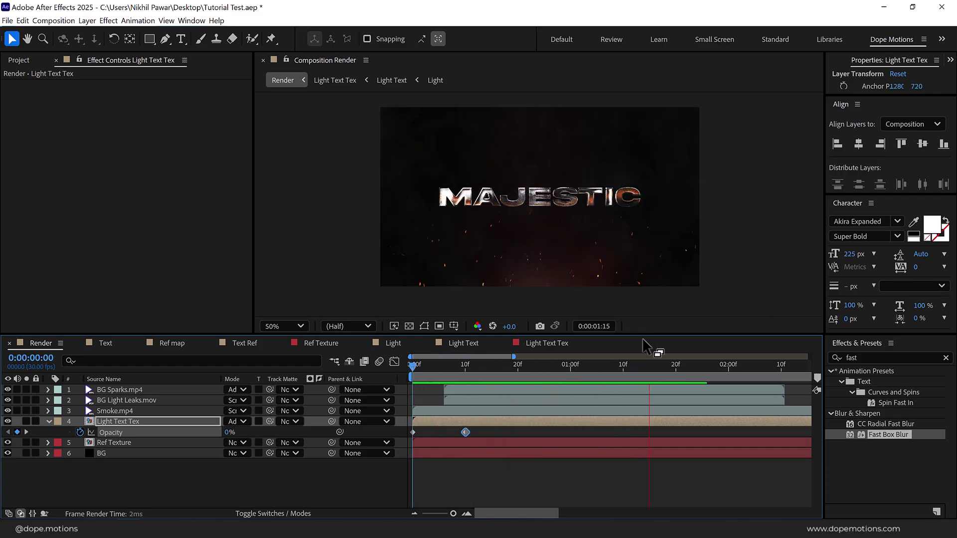
{"action": "key", "text": "space"}
{"action": "key", "text": "space"}
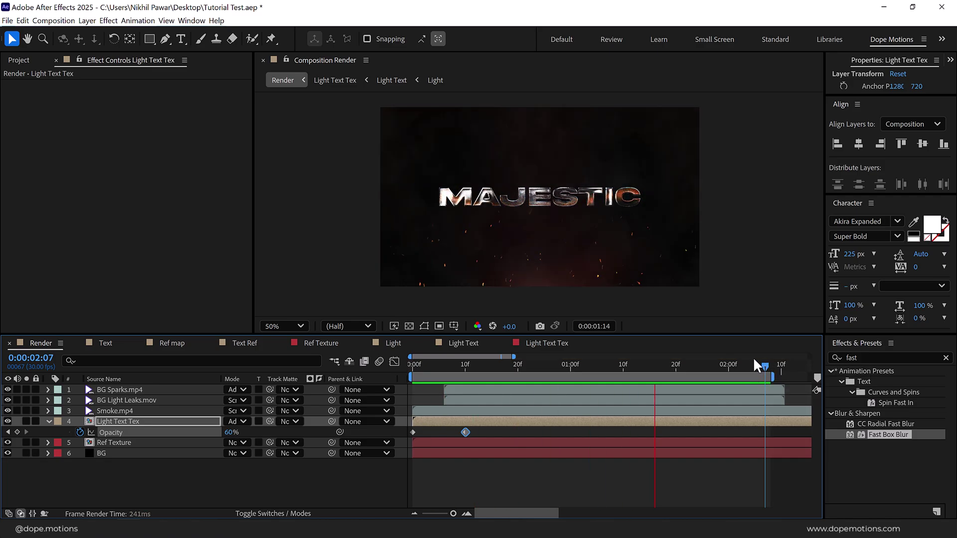